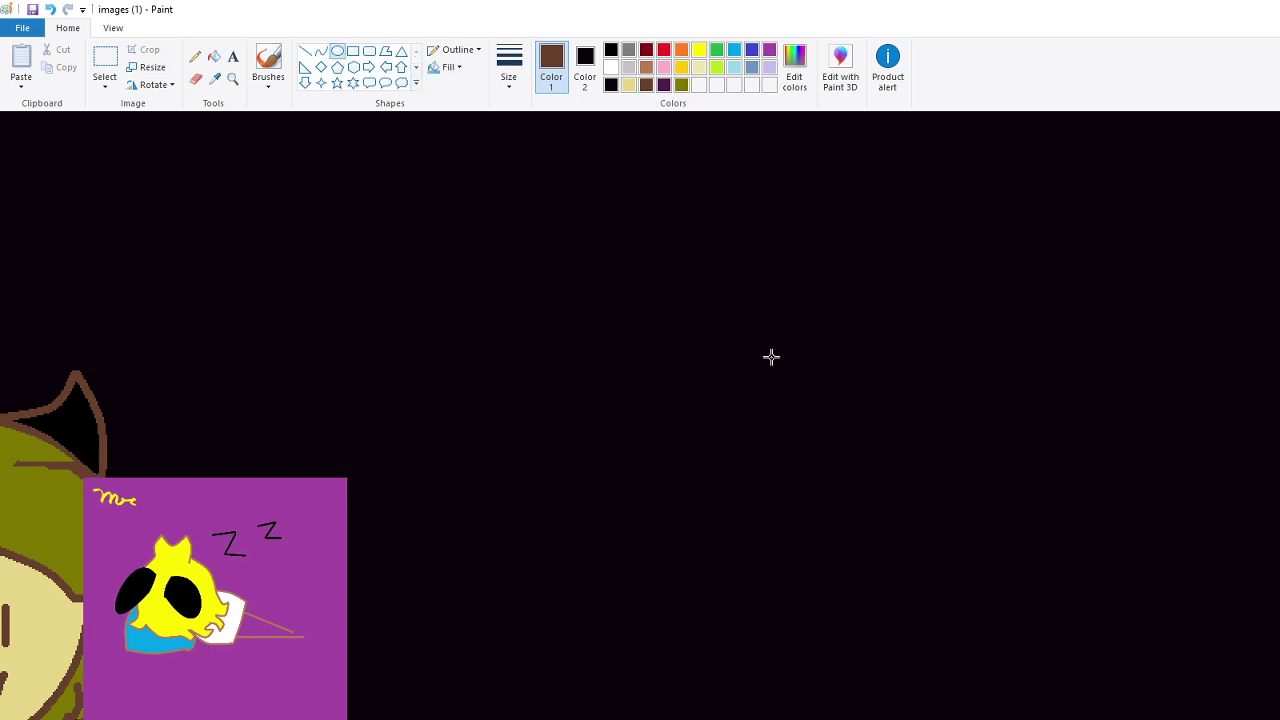
Draw a brown-outlined circle filled with pale yellow as a second character's head, placed to the right of the hooded character
left_click_drag(656, 285, 931, 548)
left_click_drag(874, 467, 774, 316)
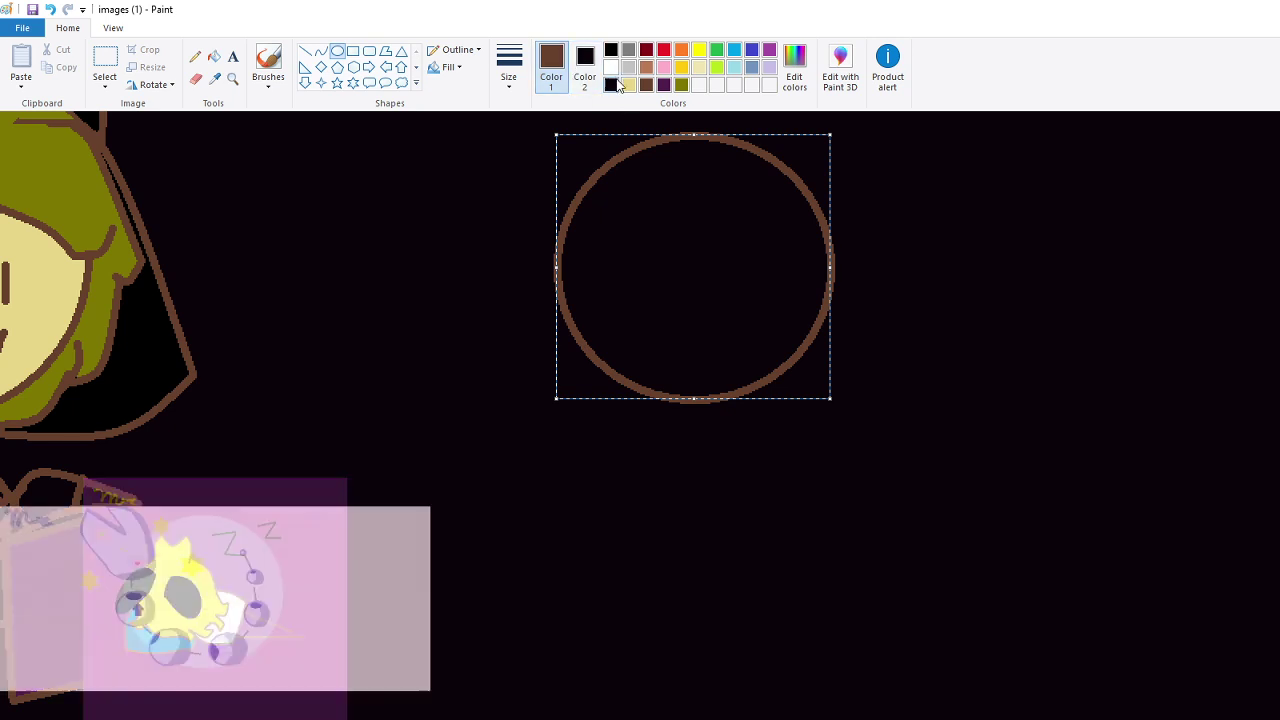
left_click(585, 56)
left_click(628, 84)
left_click(1043, 296)
scroll(1043, 296, "up", 3)
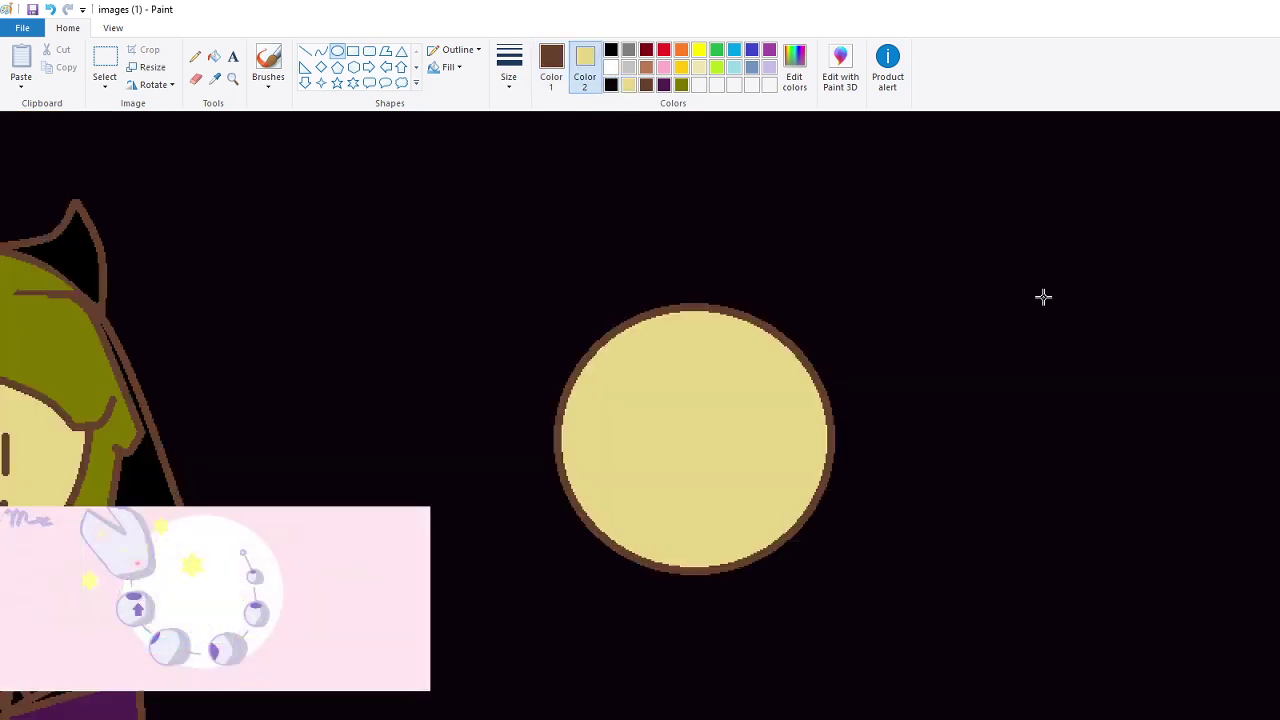
scroll(1043, 296, "down", 1)
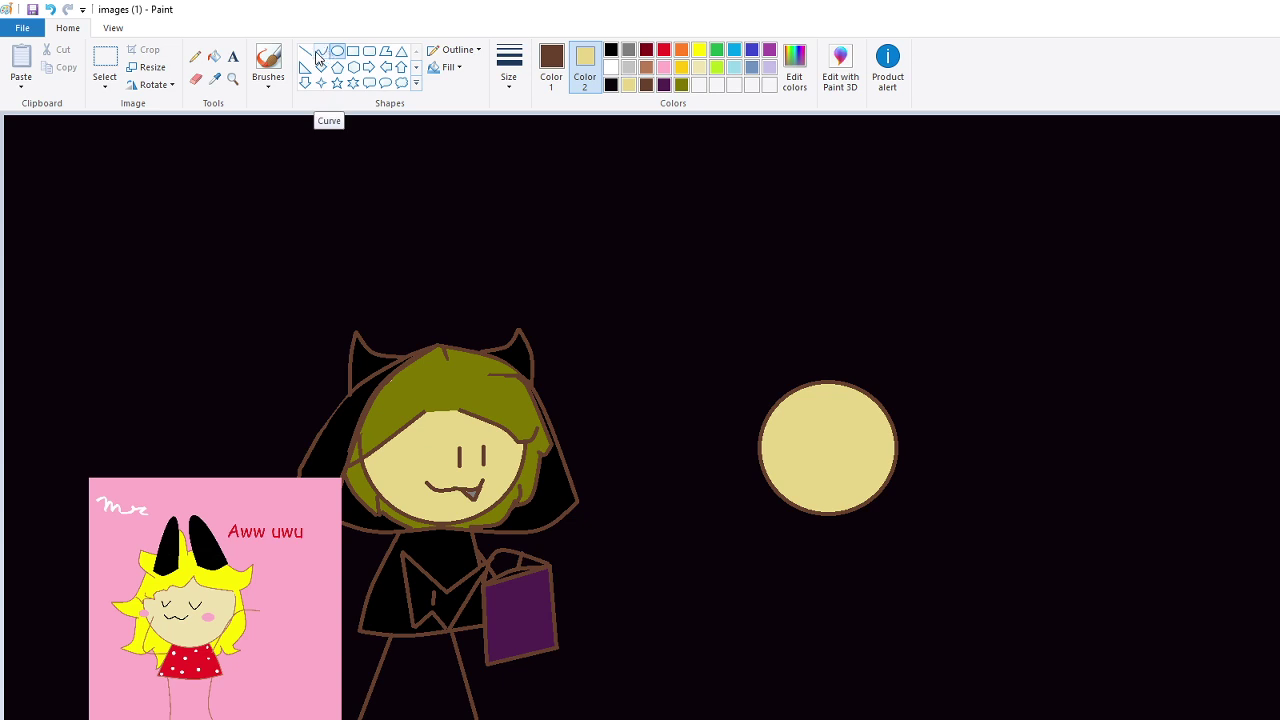
Draw the upper right edge of the new head's hair with brown curves, ending in an outward-flicked lock beside the cheek
left_click(319, 55)
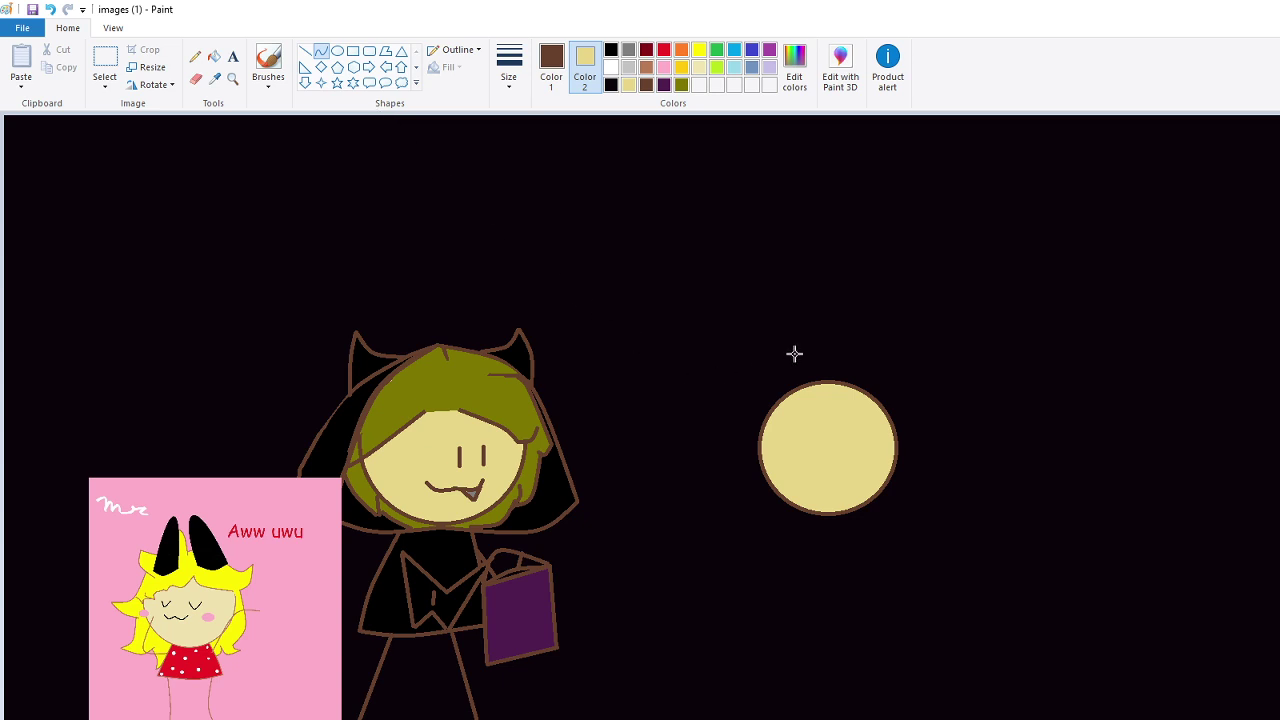
mouse_move(851, 368)
left_mouse_down()
mouse_move(906, 403)
mouse_move(926, 440)
mouse_move(912, 448)
mouse_move(896, 384)
left_mouse_up()
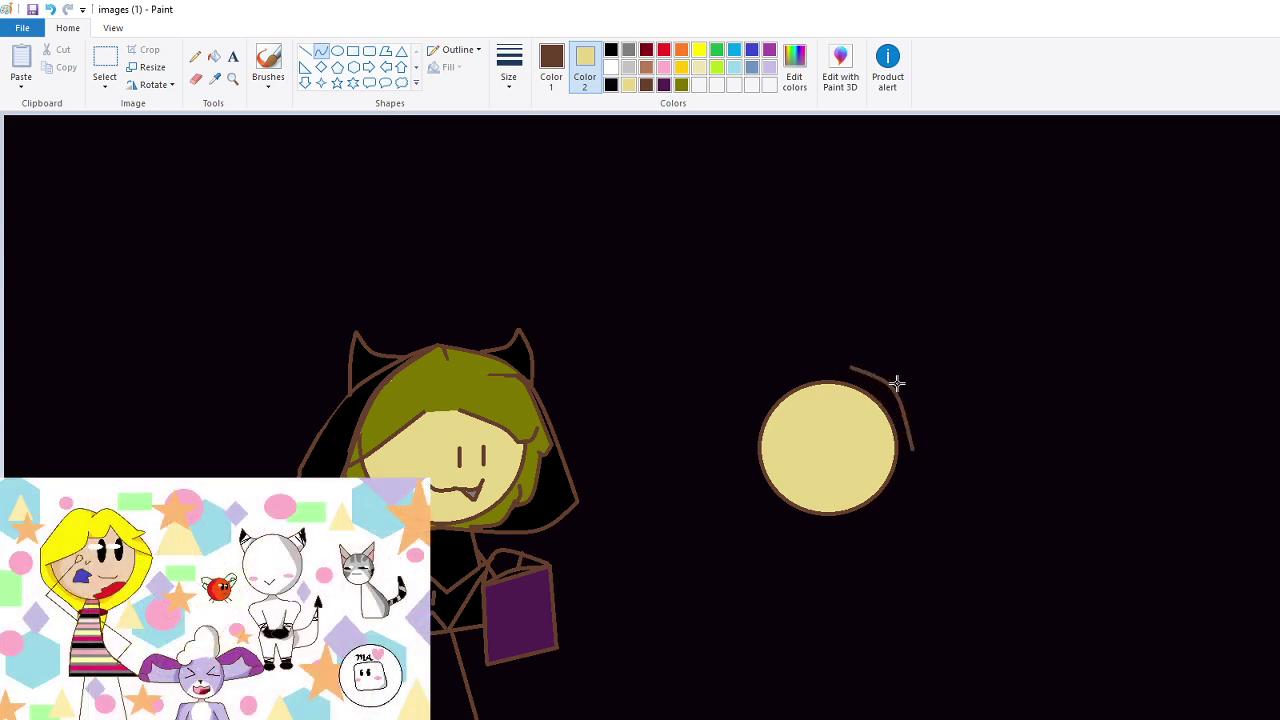
mouse_move(906, 460)
left_mouse_down()
mouse_move(934, 459)
mouse_move(896, 510)
left_mouse_up()
left_click(920, 466)
left_click(920, 467)
left_click(922, 500)
left_click(920, 500)
left_click(920, 501)
left_click(920, 570)
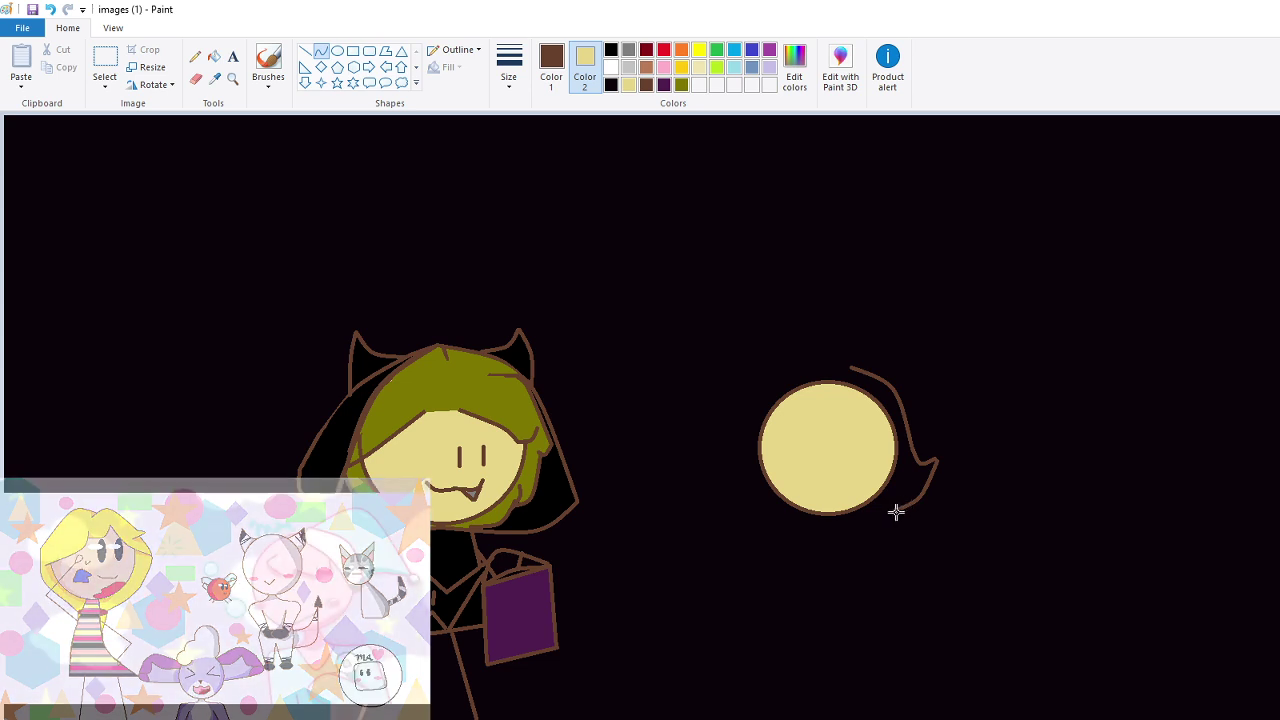
Extend the right side of the hair downward with a curve to a pointed tip and curve its lower edge back inward
left_click_drag(893, 510, 944, 581)
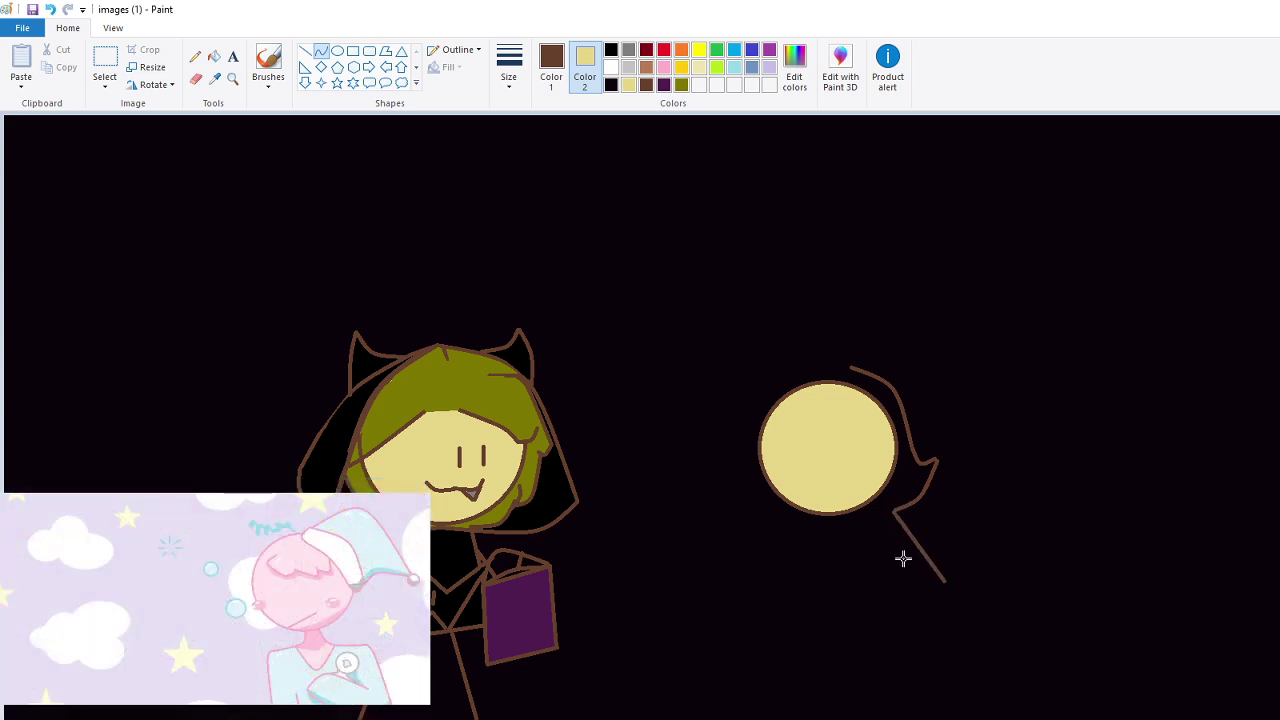
left_click(905, 559)
left_click(909, 560)
left_click(956, 602)
left_click_drag(946, 582, 846, 597)
left_click(893, 602)
left_click(895, 604)
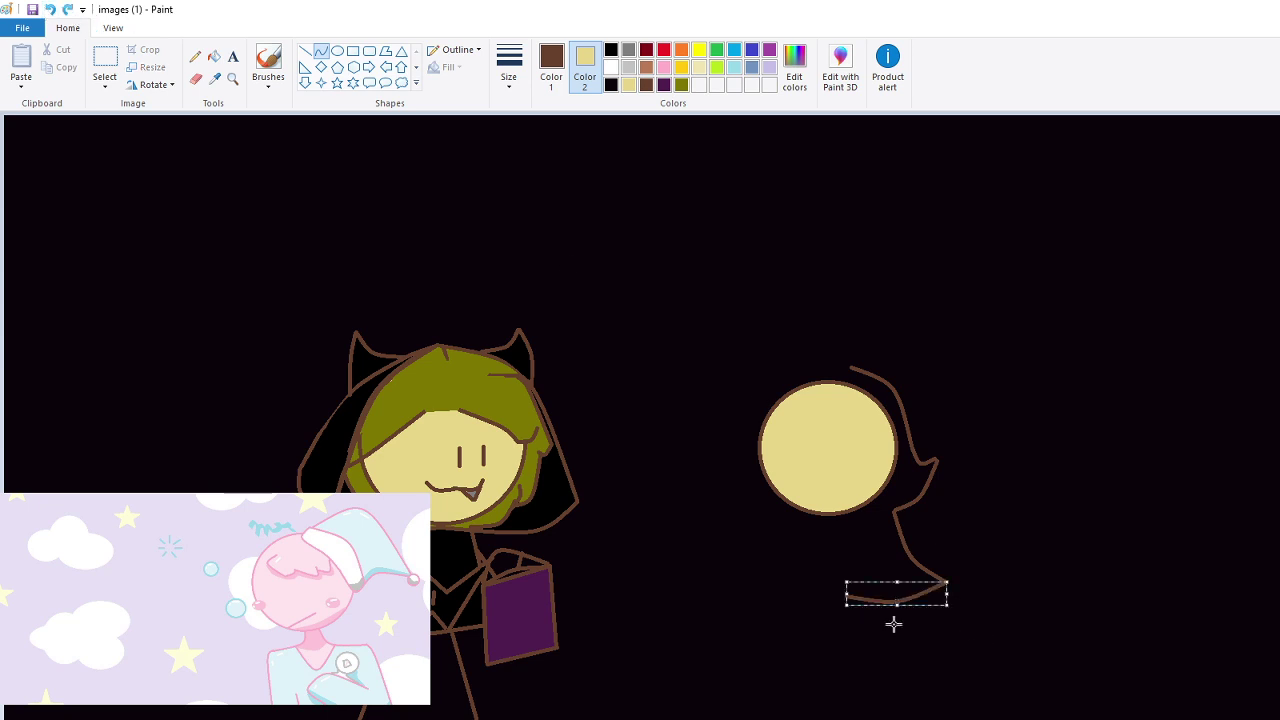
left_click(850, 644)
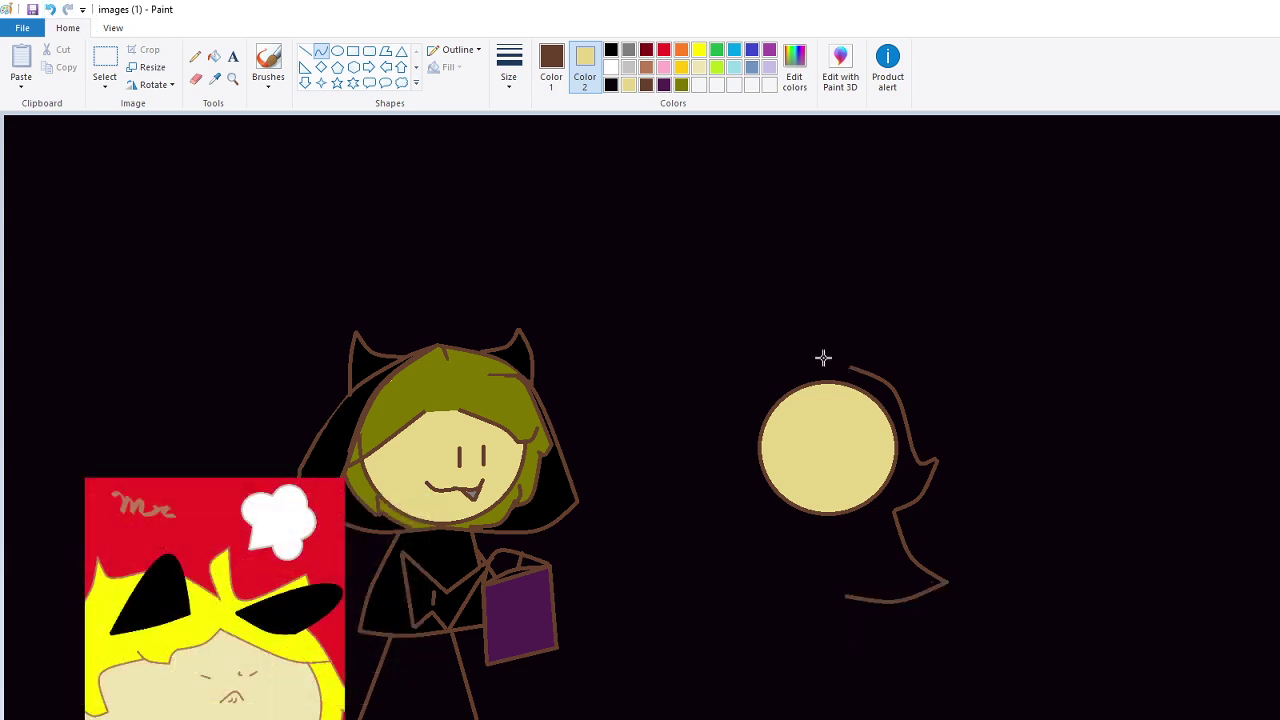
Draw a small curved cowlick rising from the crown of the new head and bending to the left
mouse_move(822, 370)
left_mouse_down()
mouse_move(838, 331)
mouse_move(792, 336)
mouse_move(821, 371)
mouse_move(841, 340)
left_mouse_up()
left_click(867, 327)
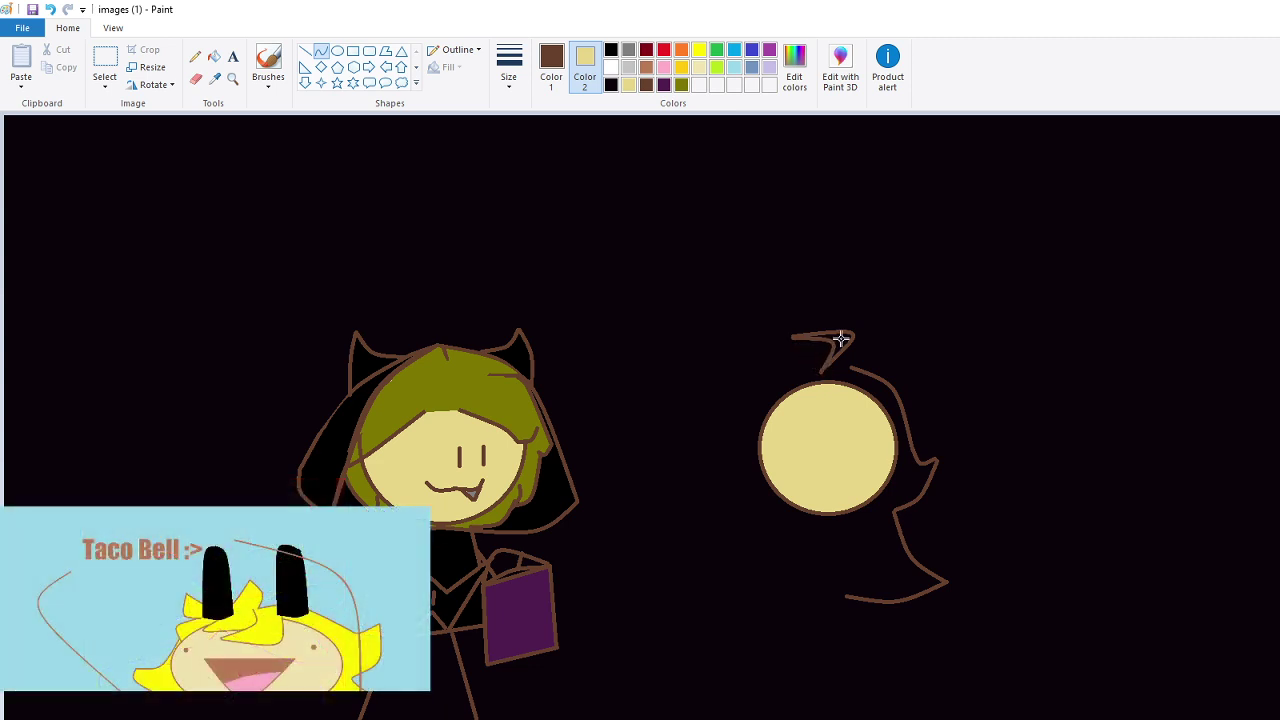
left_click(842, 341)
left_click(903, 374)
Curve the hair outline from the crown down the left side of the head, forming a pointed lock beside the cheek
mouse_move(829, 364)
left_mouse_down()
mouse_move(767, 382)
mouse_move(791, 364)
mouse_move(703, 426)
mouse_move(744, 465)
mouse_move(718, 561)
mouse_move(804, 558)
mouse_move(827, 596)
mouse_move(848, 597)
left_mouse_up()
left_click(914, 369)
left_click(733, 424)
left_click(734, 426)
left_click(702, 456)
left_click(722, 460)
left_click(722, 460)
Draw the lower left hair edge with a pointed tip and close the outline along the bottom with curves
left_click(741, 521)
left_click(752, 526)
left_click(752, 526)
left_click(731, 589)
left_click(774, 582)
left_click(774, 582)
left_click(814, 608)
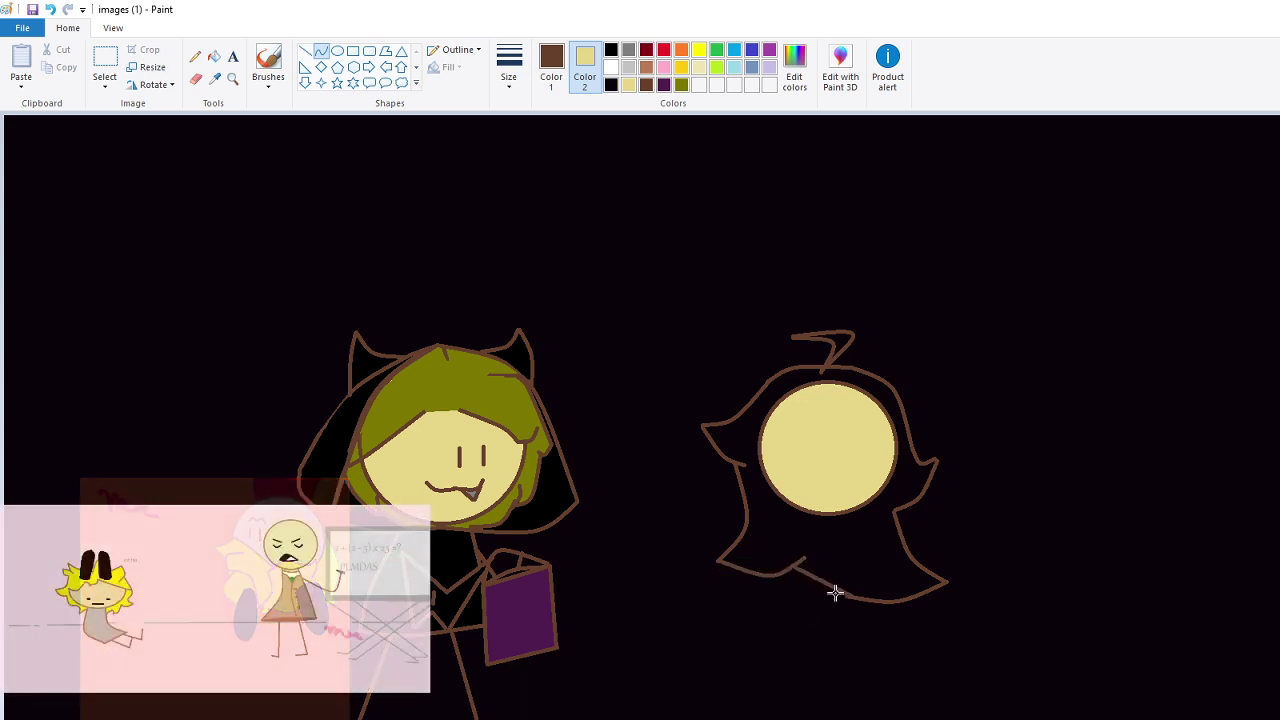
left_click(834, 594)
left_click(834, 594)
left_click(1055, 562)
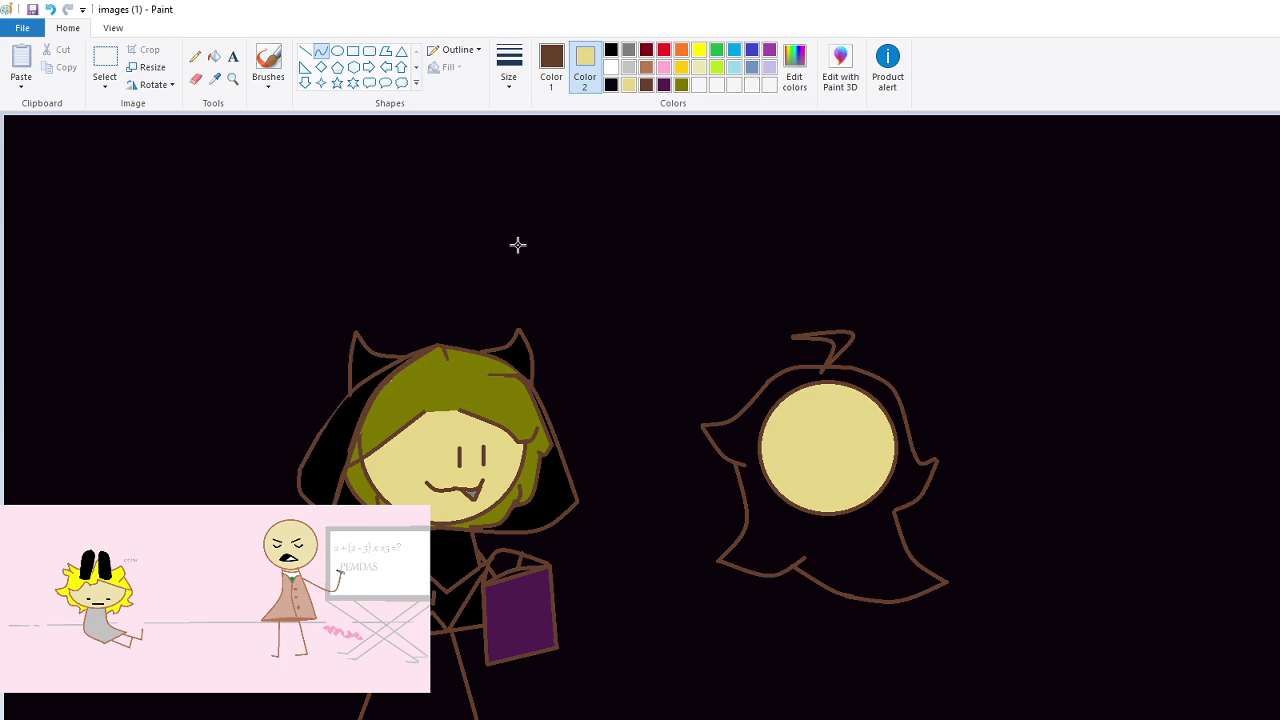
Fill the new character's hair with a darker shade of the outline brown, and restore the original brown for drawing curves
left_click(214, 56)
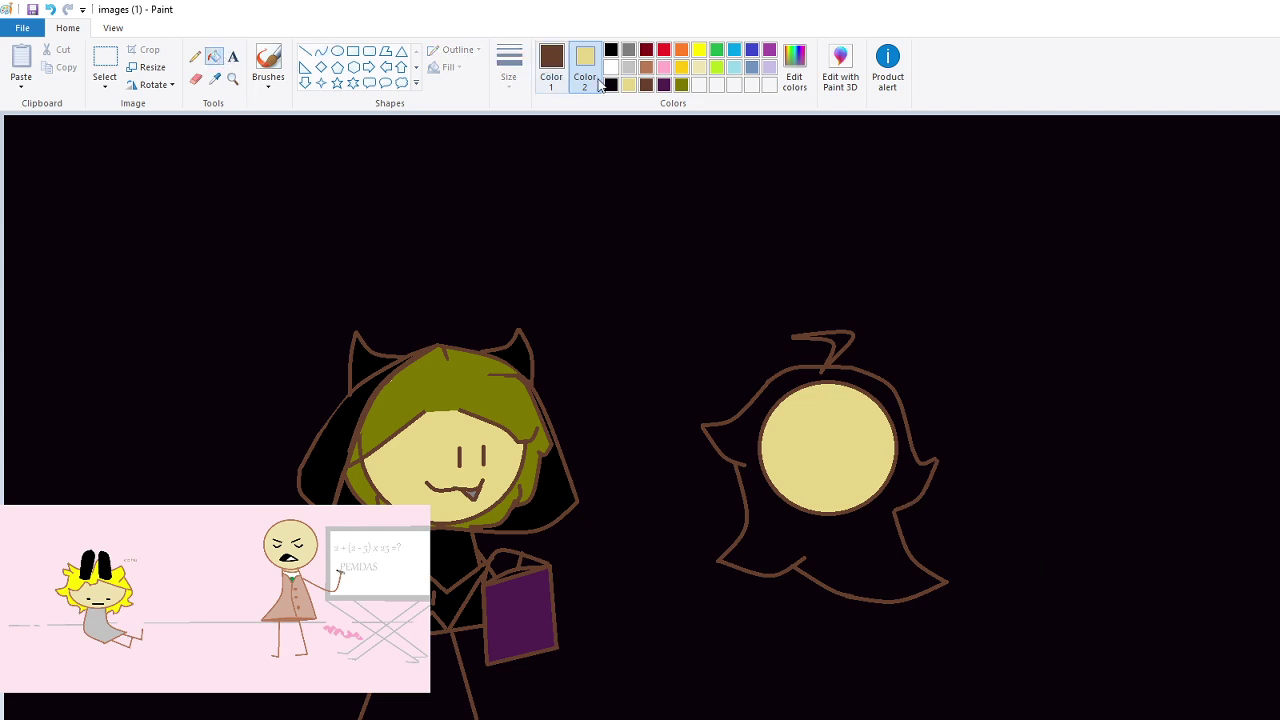
left_click(551, 62)
left_click(794, 66)
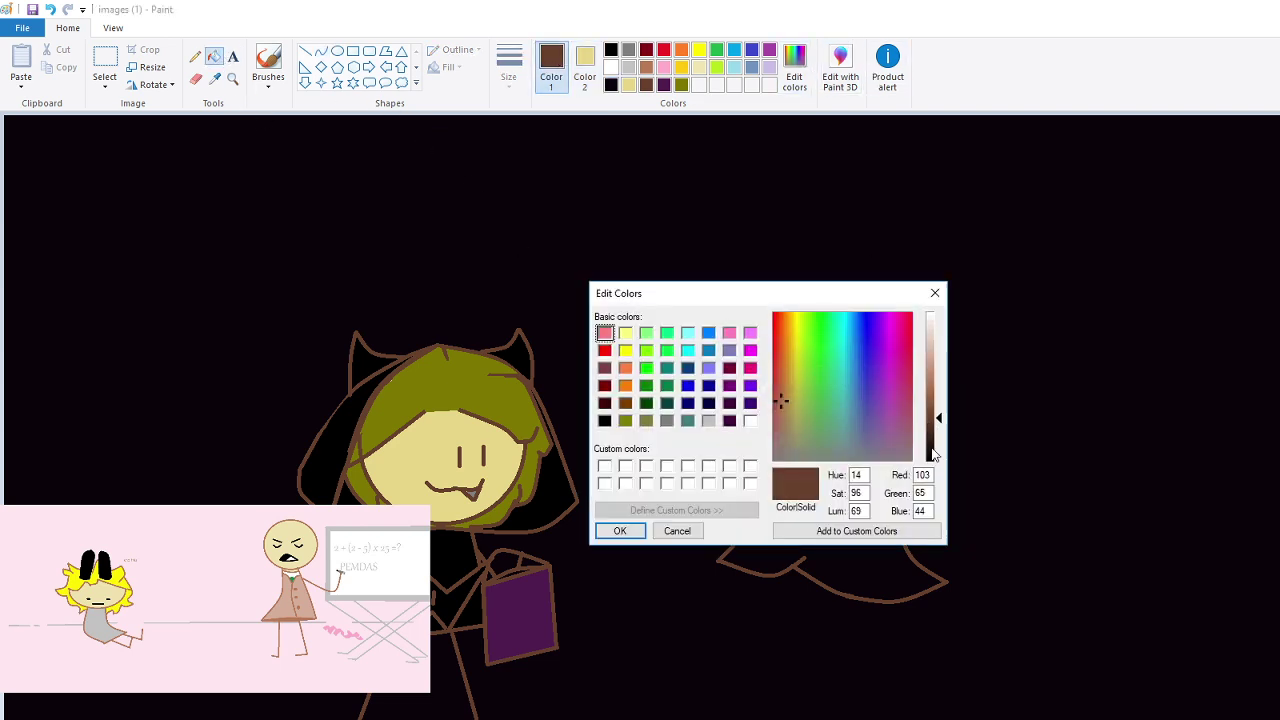
left_click(937, 455)
left_click_drag(937, 455, 937, 440)
left_click(619, 531)
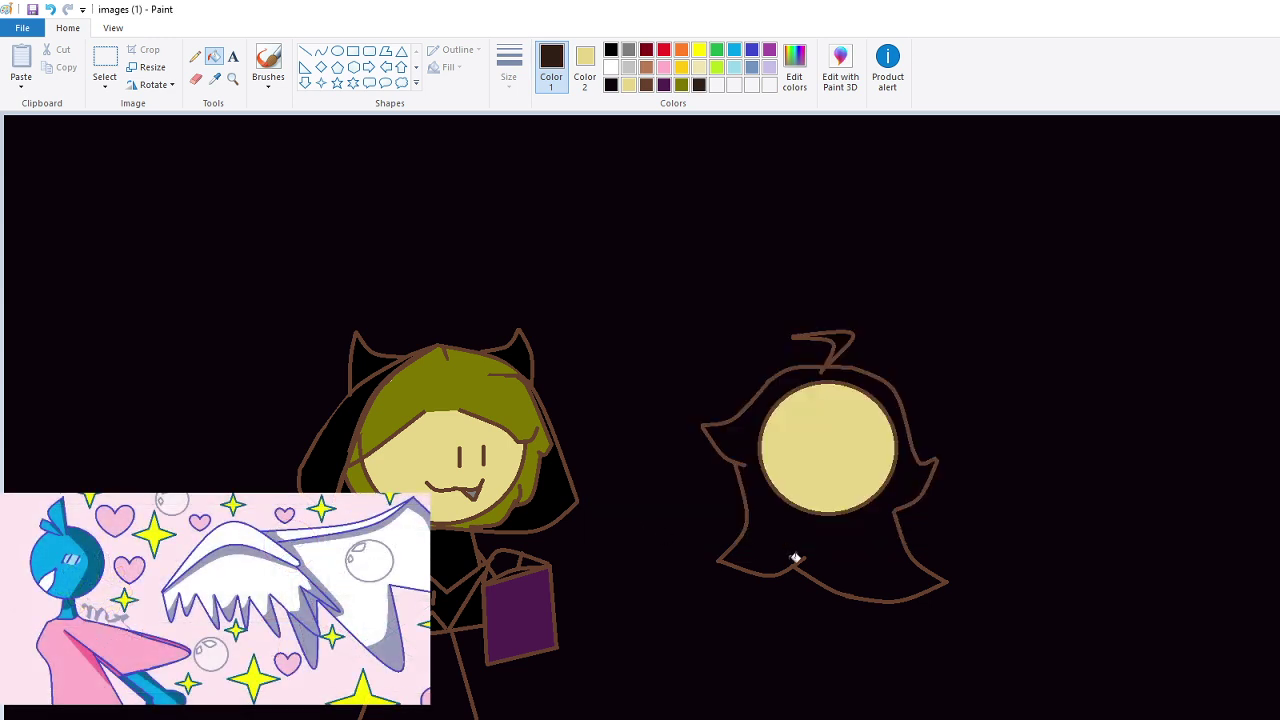
left_click(838, 557)
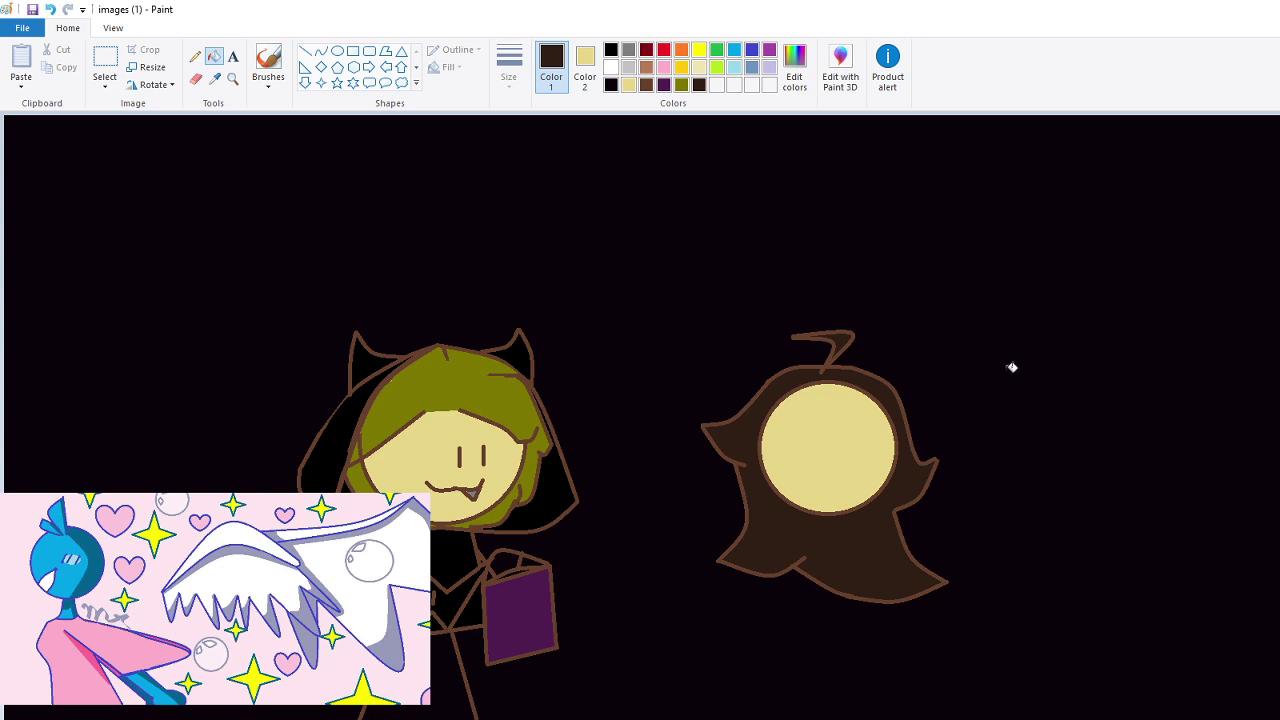
left_click(321, 51)
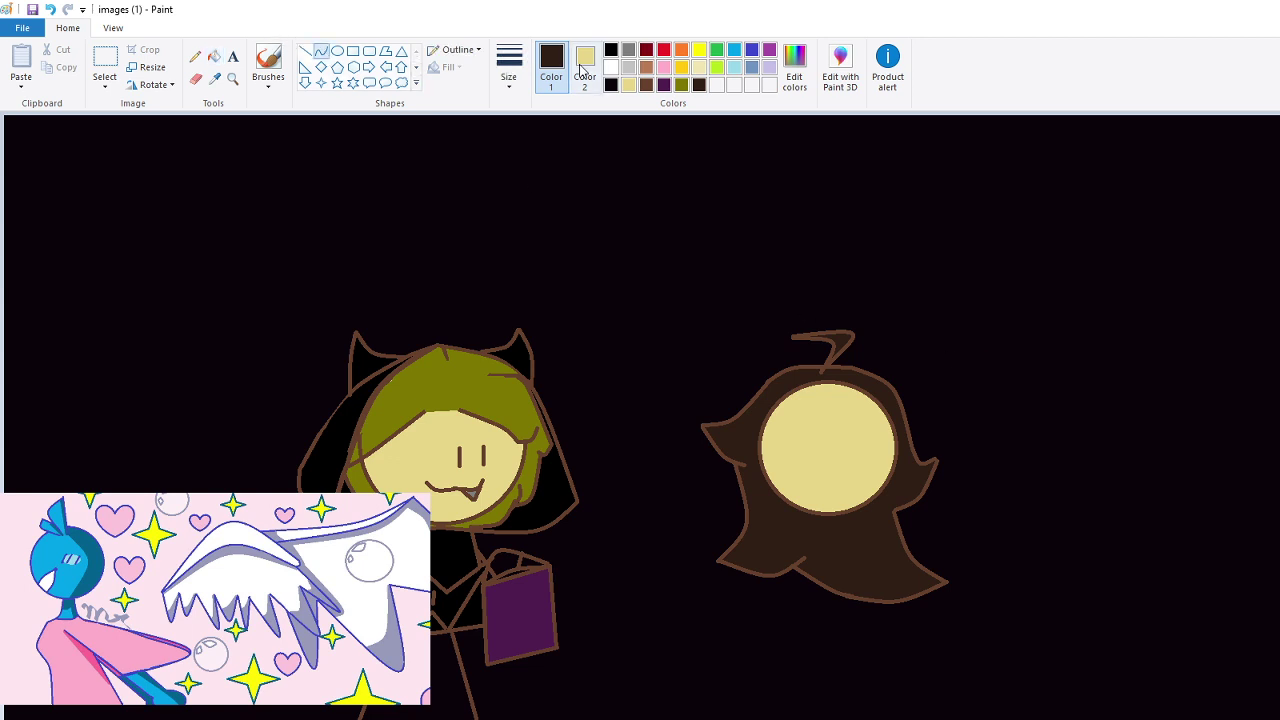
left_click(647, 81)
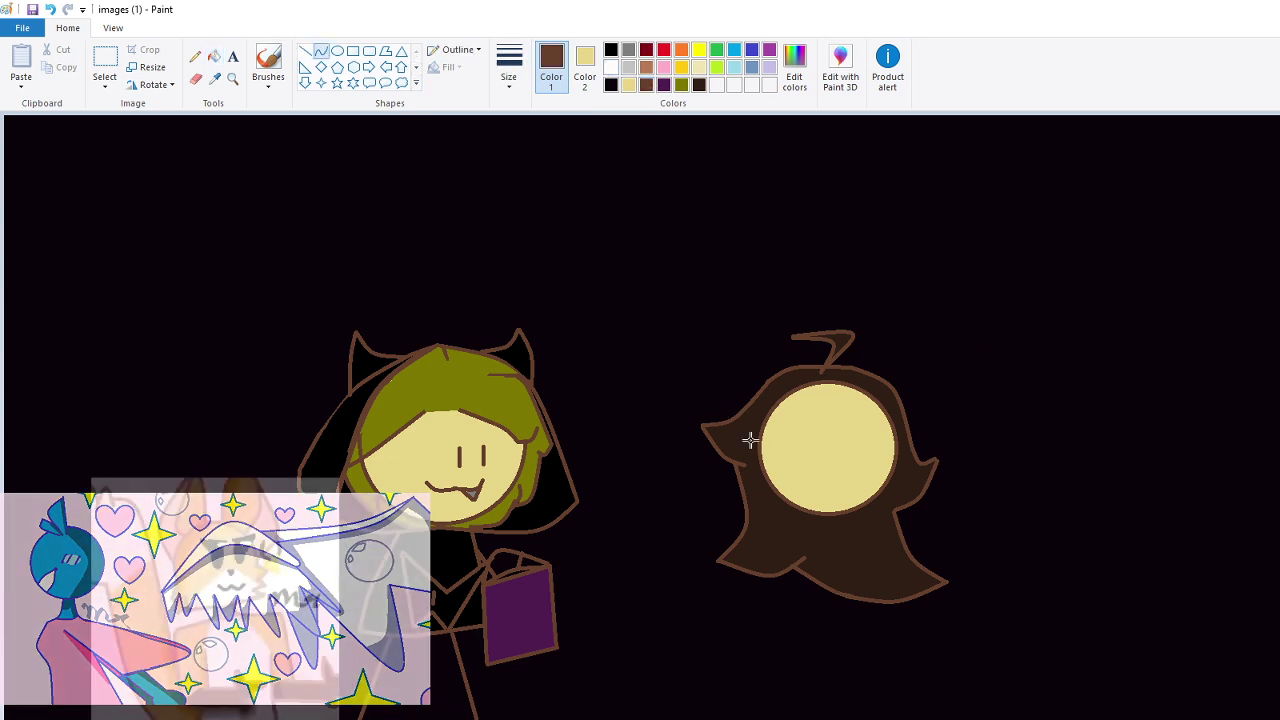
Draw a short body below the new head with two curved sides and a curved hem
mouse_move(790, 507)
left_mouse_down()
mouse_move(772, 547)
mouse_move(780, 569)
mouse_move(782, 531)
left_mouse_up()
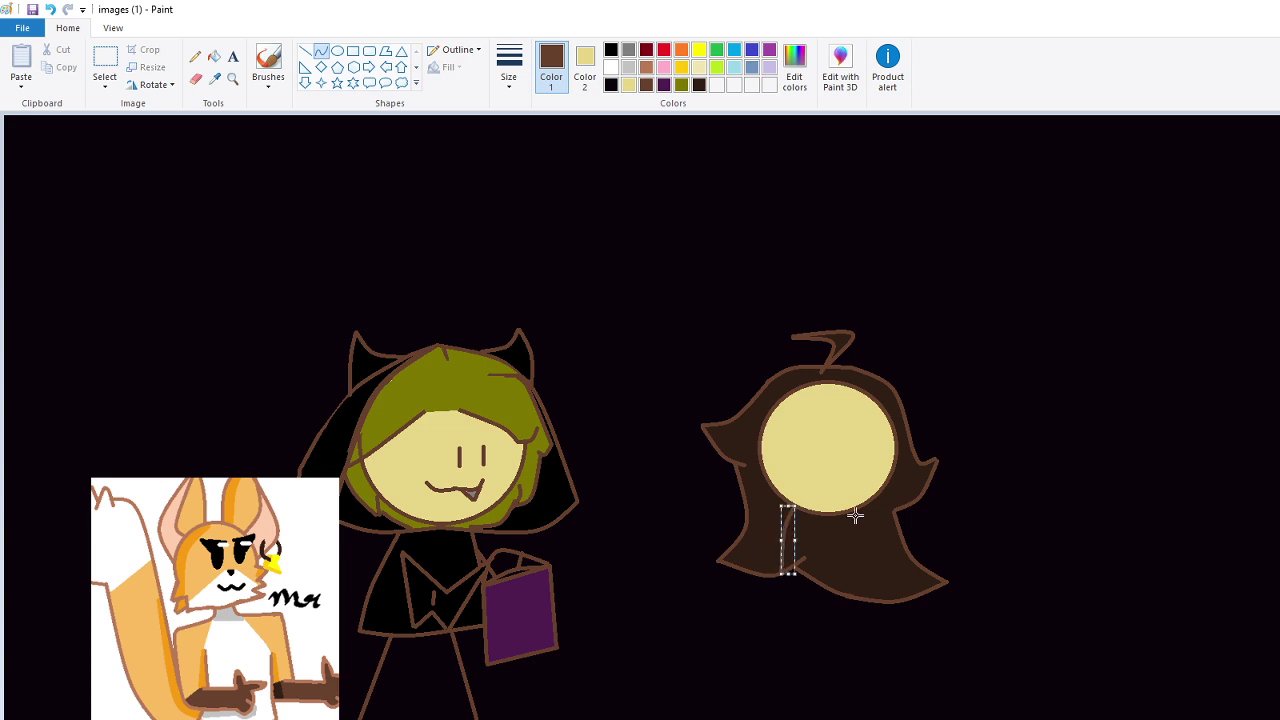
mouse_move(854, 512)
left_mouse_down()
mouse_move(871, 575)
mouse_move(862, 522)
left_mouse_up()
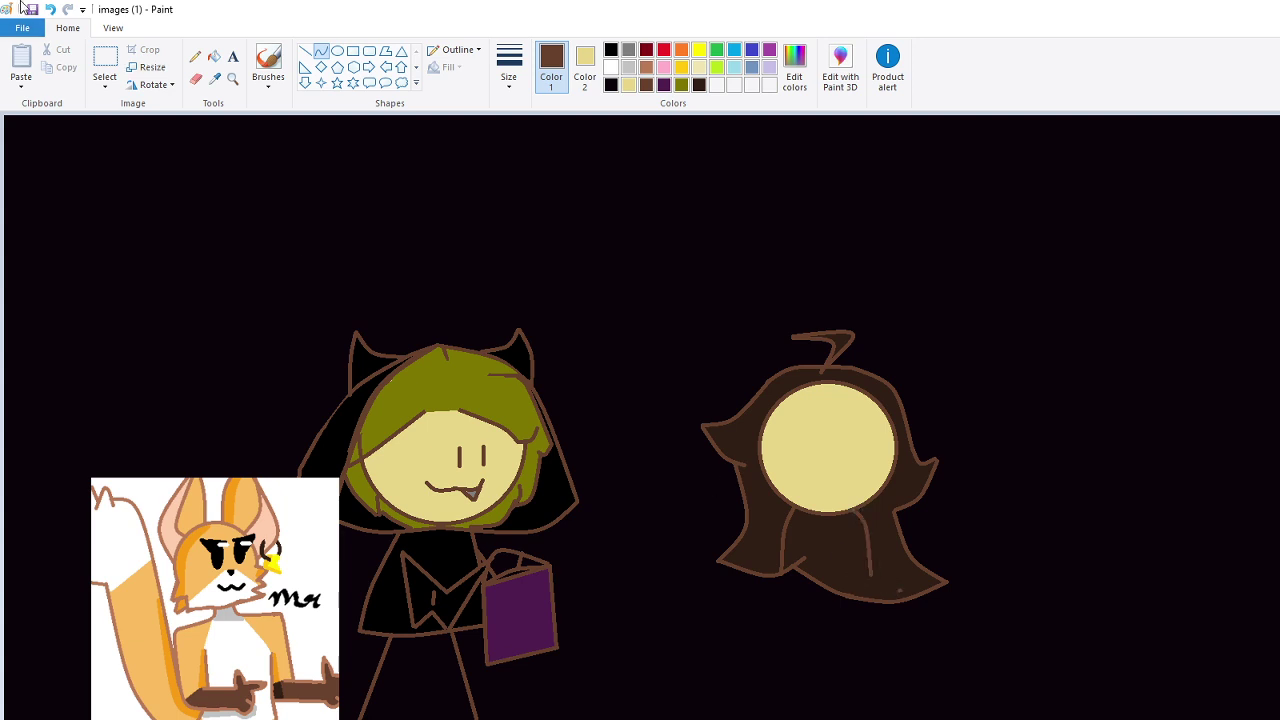
mouse_move(870, 574)
left_mouse_down()
mouse_move(780, 574)
mouse_move(818, 590)
left_mouse_up()
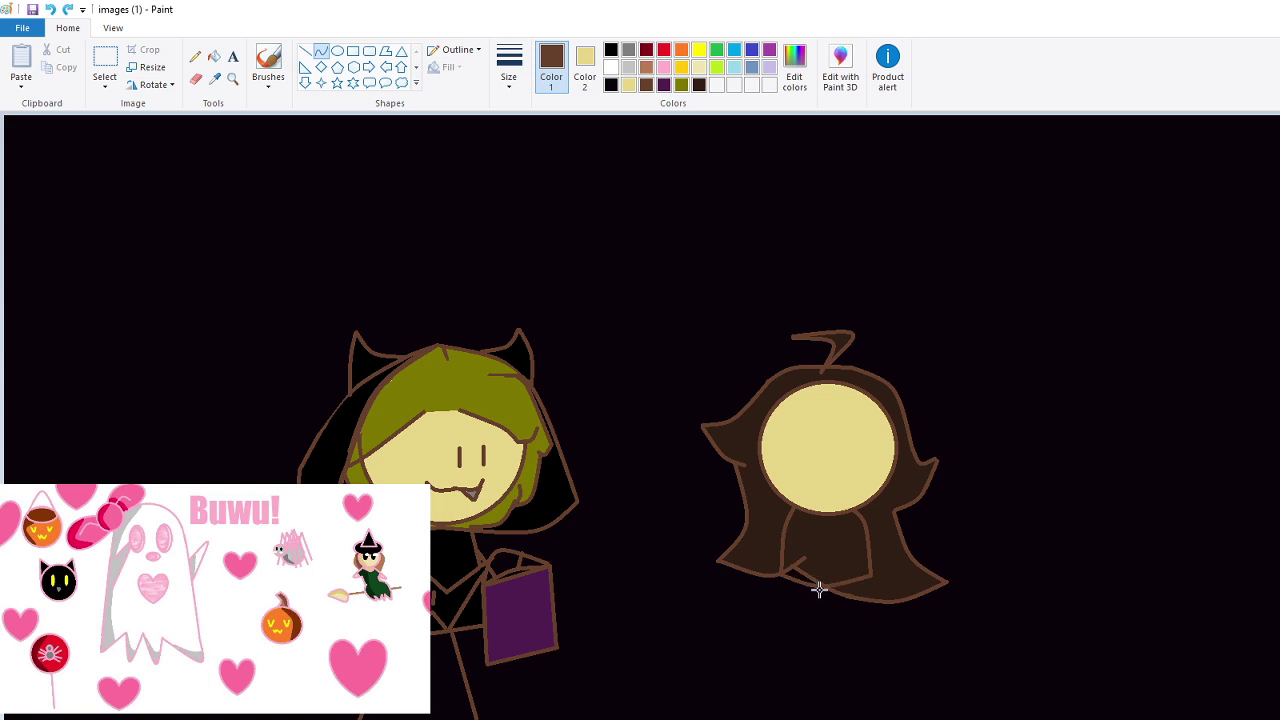
left_click(819, 591)
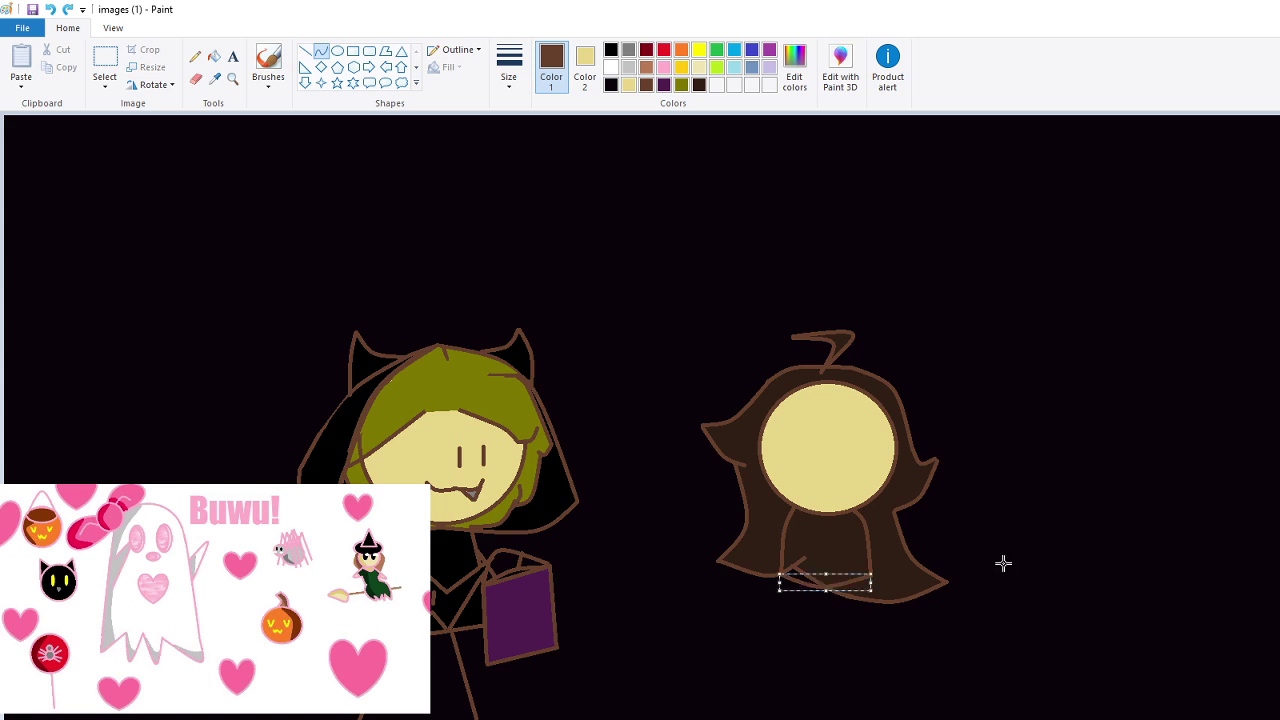
left_click(1003, 563)
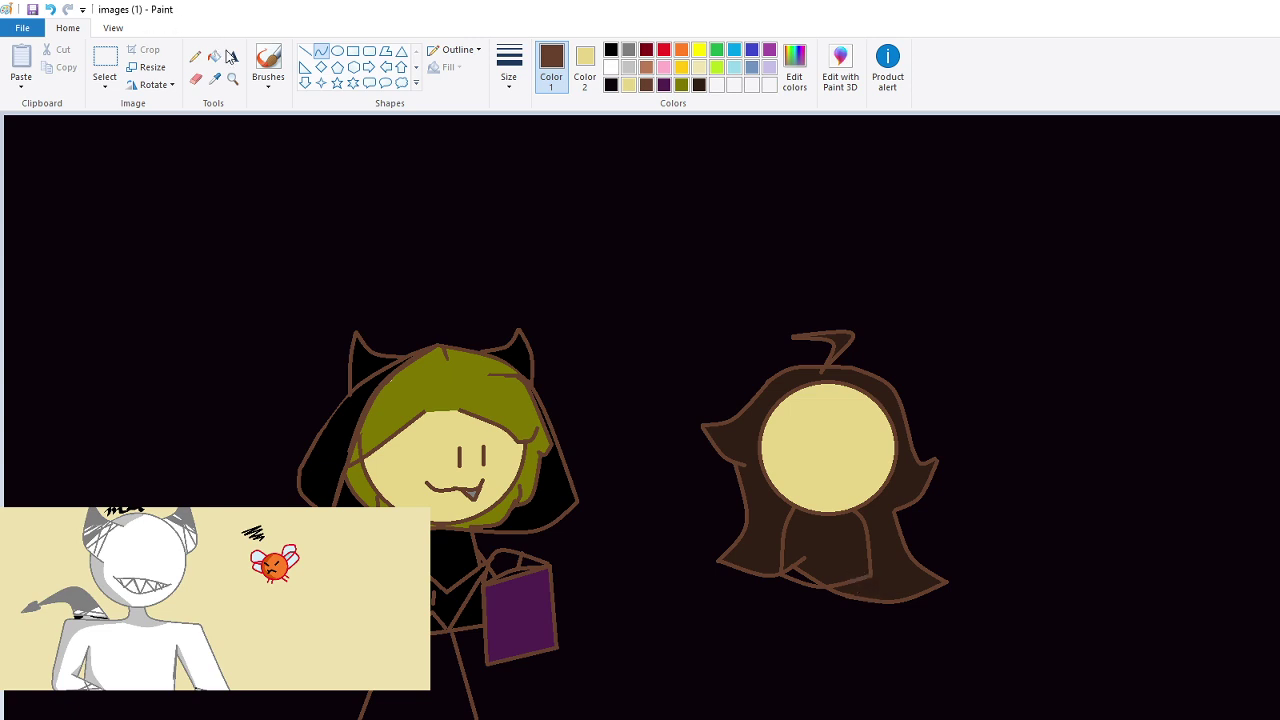
Try a straight leg and a bent leg beneath the short body, undoing each attempt
left_click(305, 50)
left_click_drag(845, 585, 884, 719)
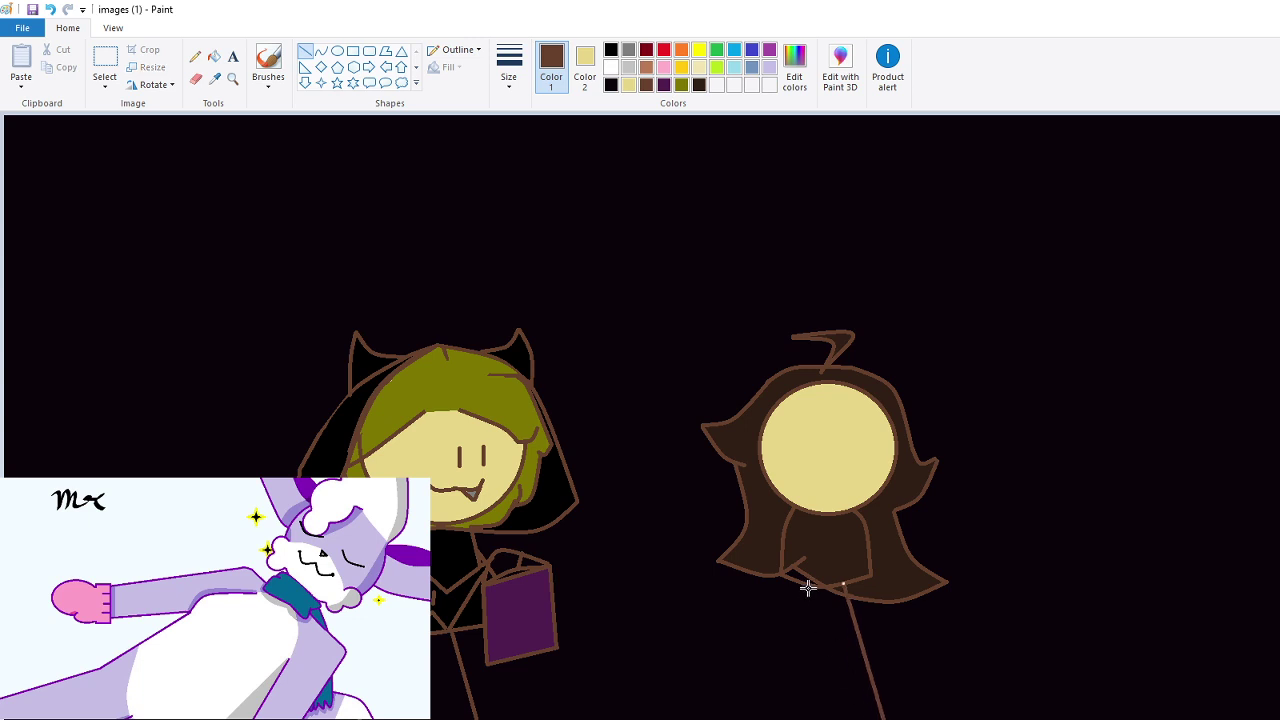
left_click(50, 9)
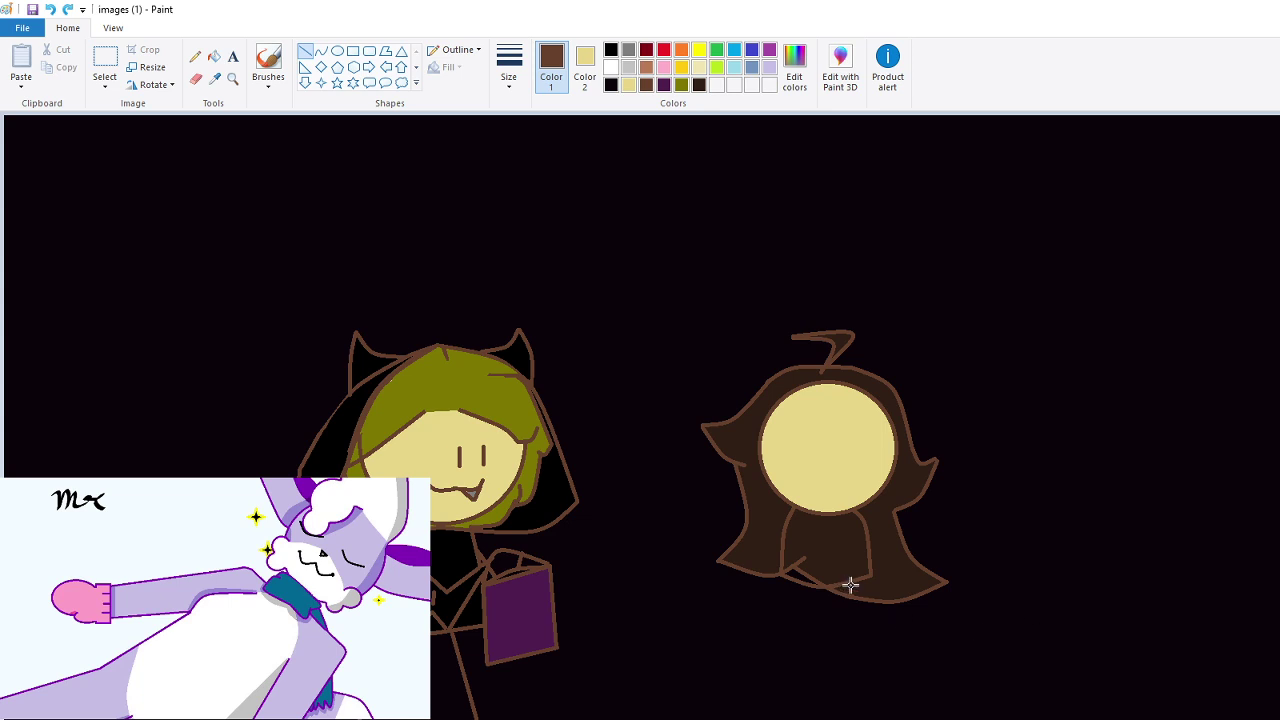
left_click_drag(850, 585, 900, 649)
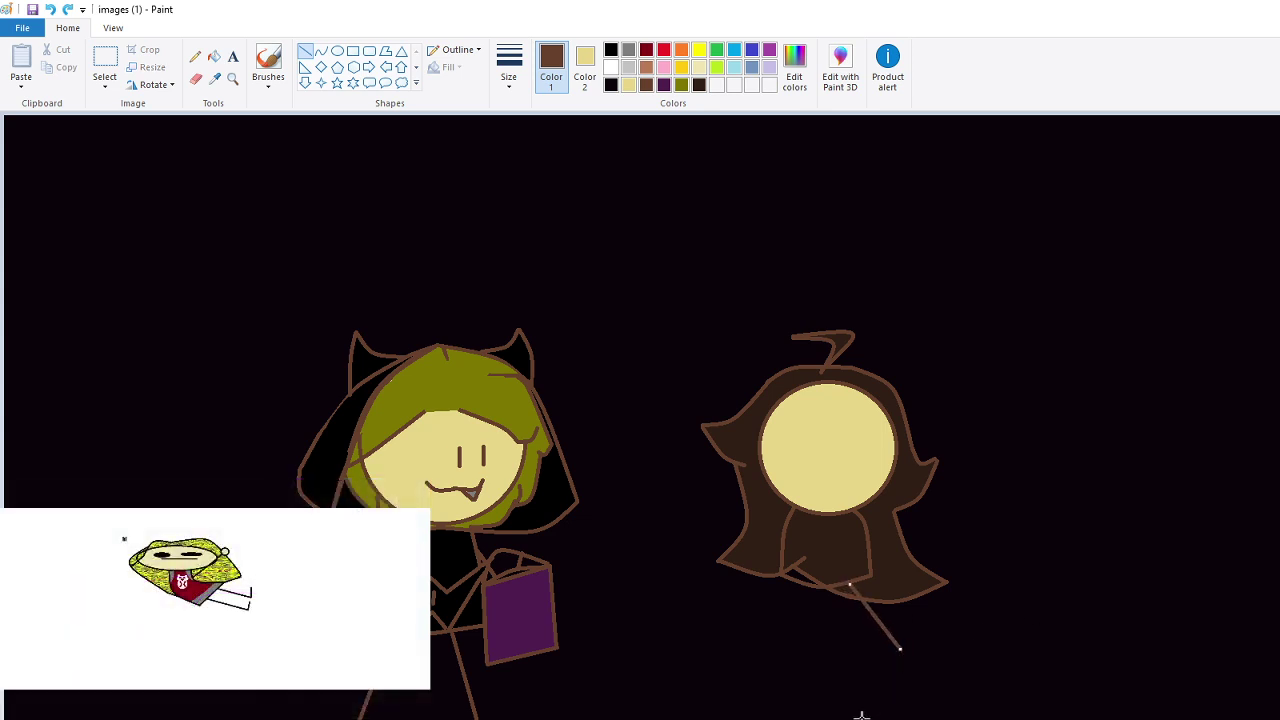
left_click_drag(861, 716, 897, 648)
left_click(50, 9)
left_click(50, 9)
Try the bent leg once more, and undo it together with the short body's curves
left_click_drag(843, 585, 897, 651)
left_click_drag(872, 695, 898, 651)
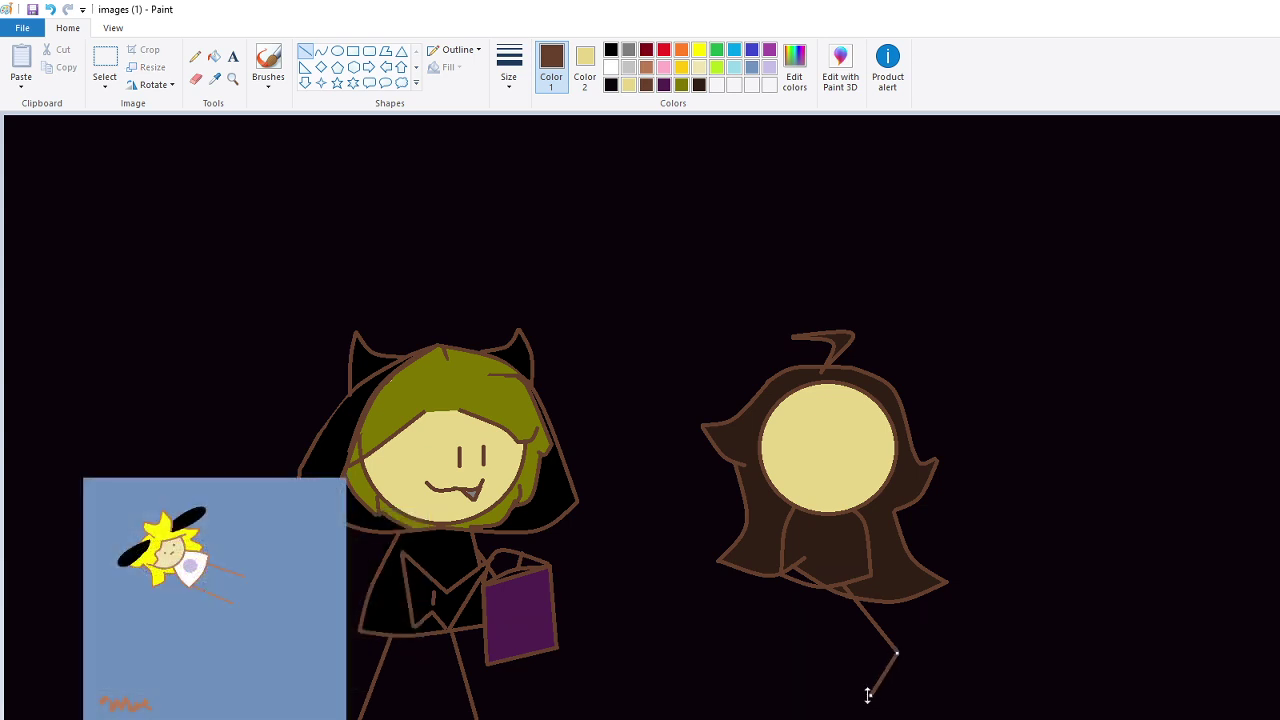
mouse_move(868, 696)
left_mouse_down()
mouse_move(866, 711)
mouse_move(951, 709)
mouse_move(912, 672)
left_mouse_up()
left_click(51, 10)
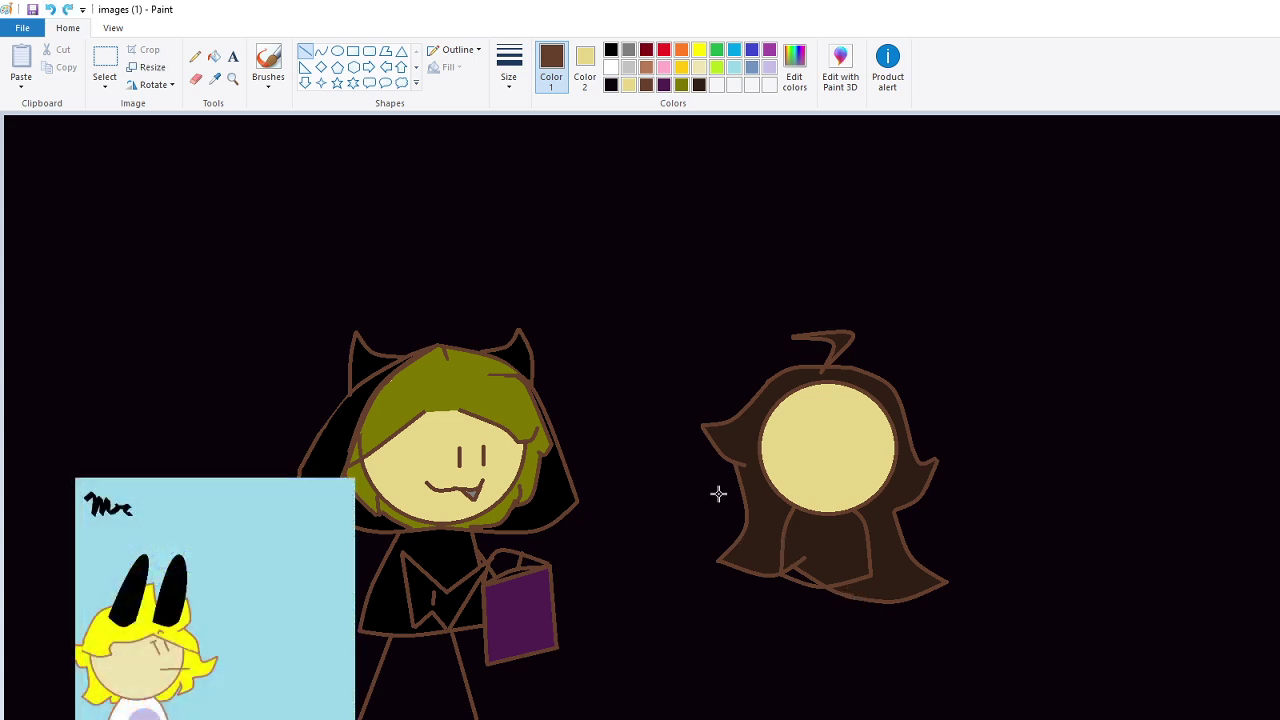
left_click(51, 10)
left_click(51, 10)
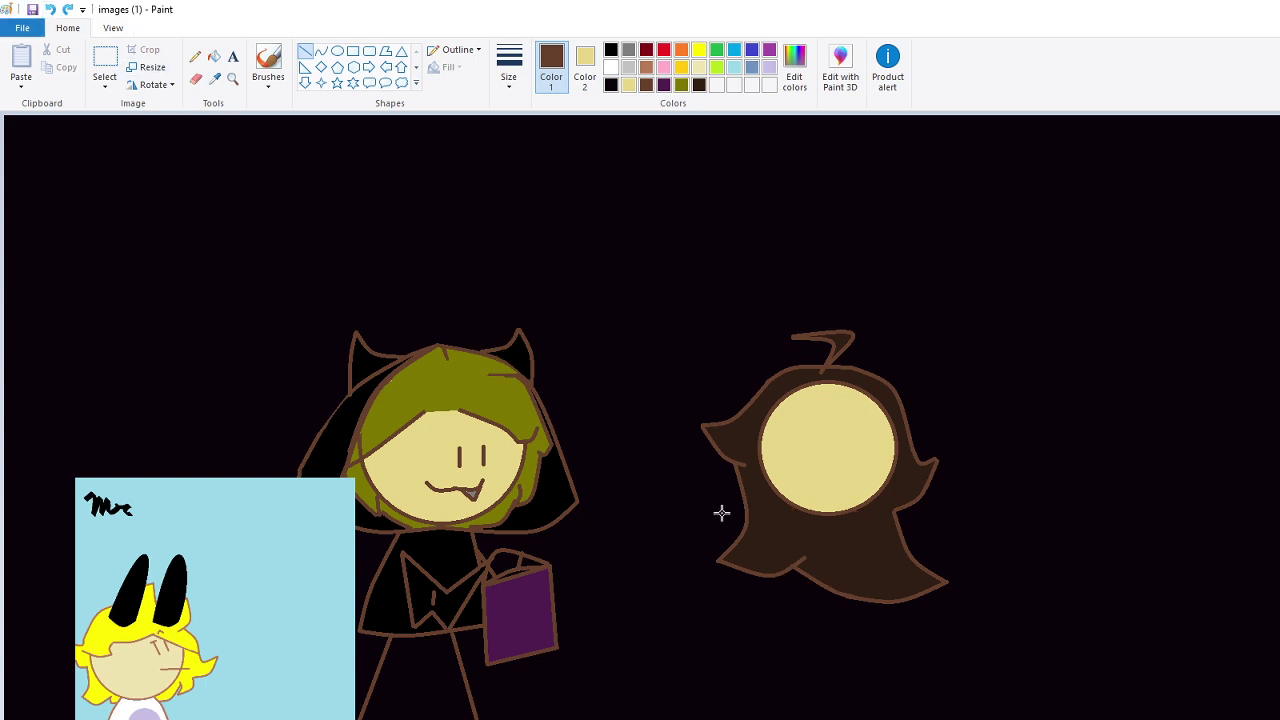
Draw a longer, flared body below the new head with two curved sides reaching past the hair and a rounded hem
left_click(321, 51)
left_click_drag(791, 508, 772, 609)
left_click(785, 537)
left_click(785, 537)
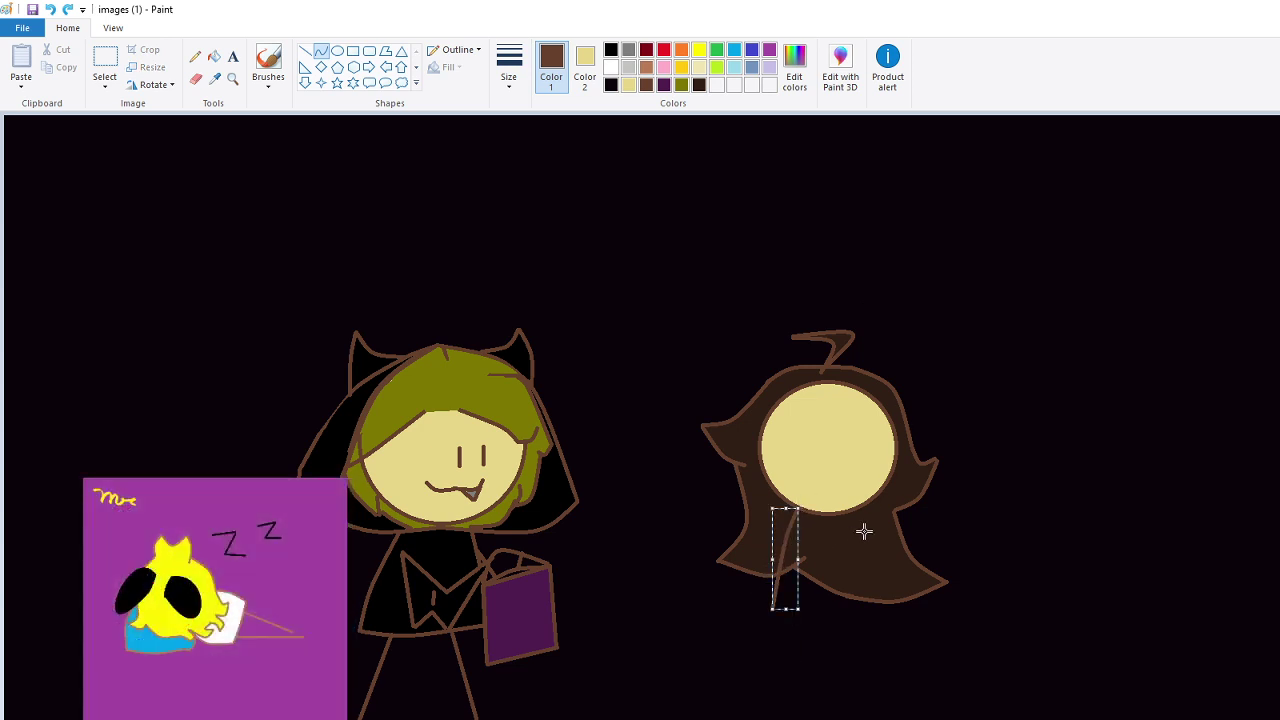
left_click_drag(855, 511, 888, 609)
left_click(875, 538)
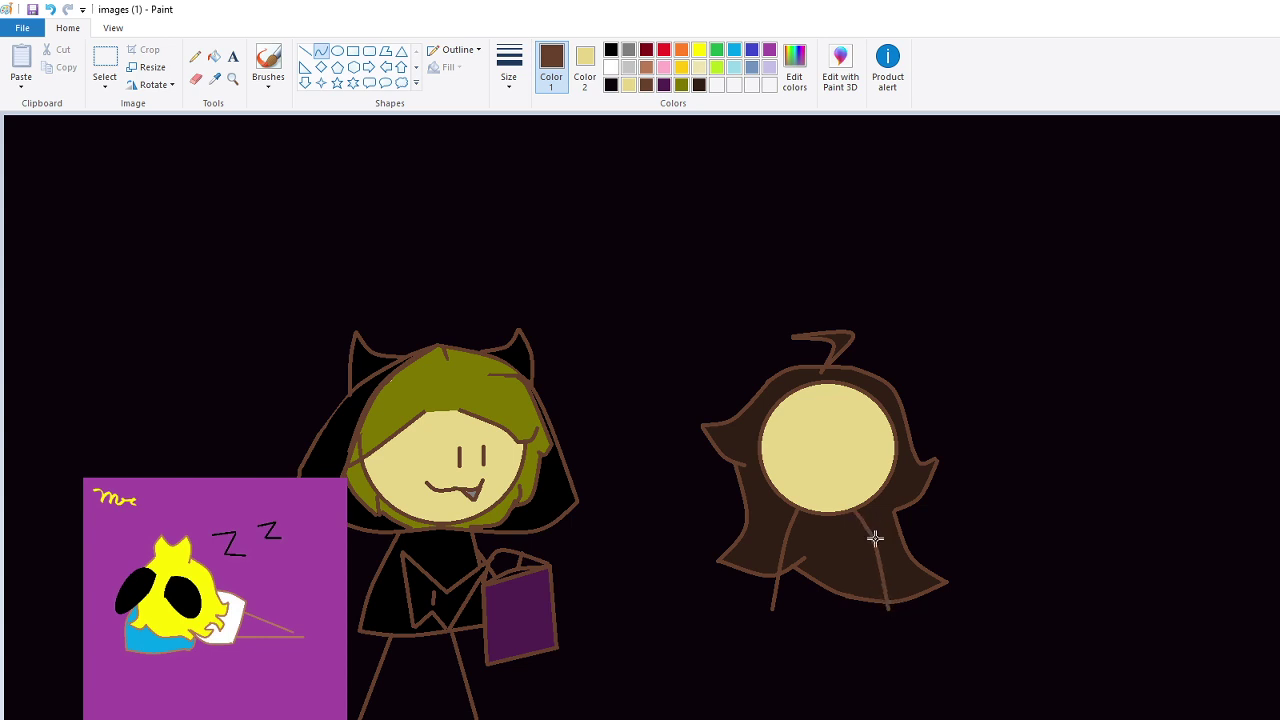
left_click_drag(875, 538, 874, 540)
mouse_move(772, 609)
left_mouse_down()
mouse_move(889, 609)
mouse_move(842, 631)
left_mouse_up()
left_click(842, 631)
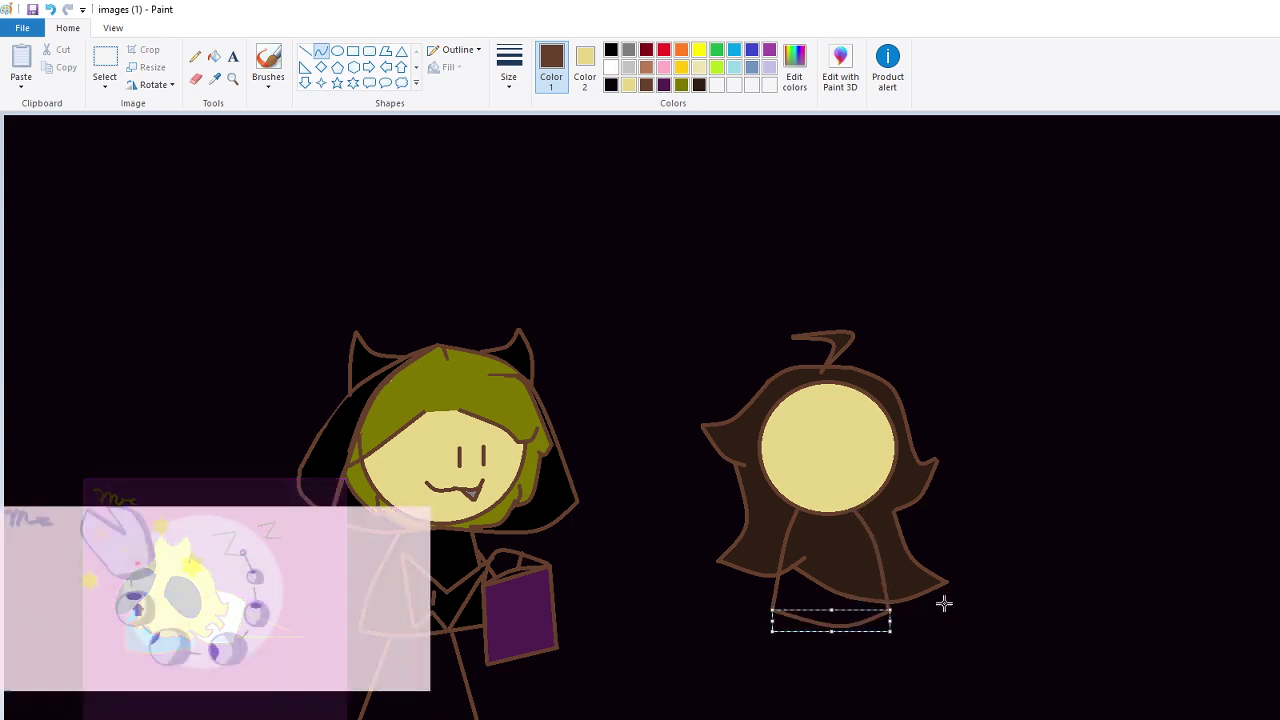
left_click(1088, 523)
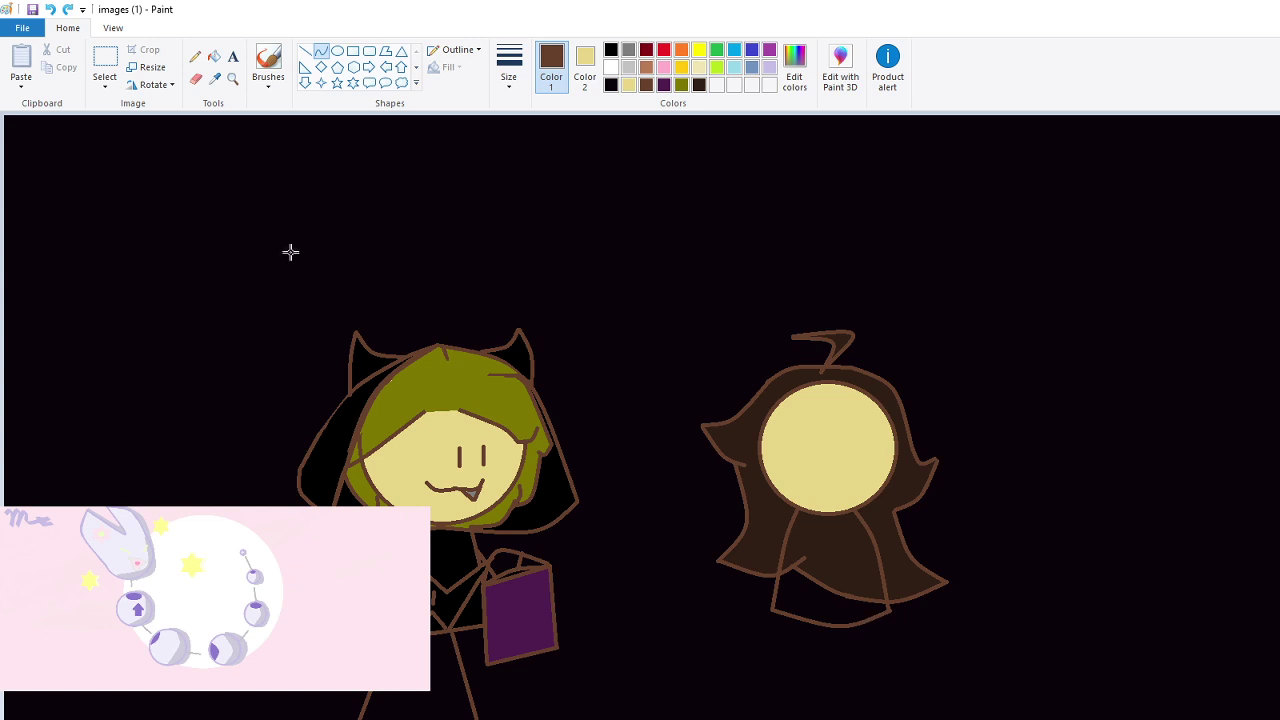
Draw two straight brown legs going down from the hem of the second character's body
left_click(305, 51)
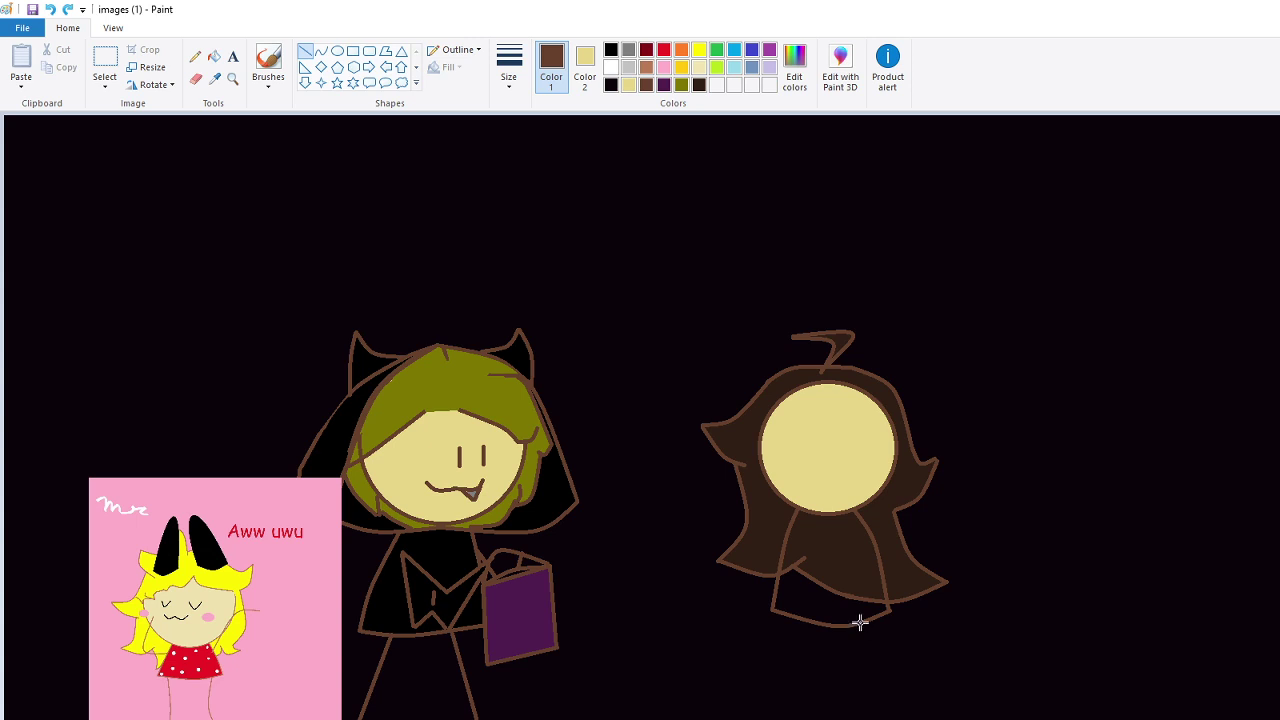
left_click_drag(860, 622, 880, 719)
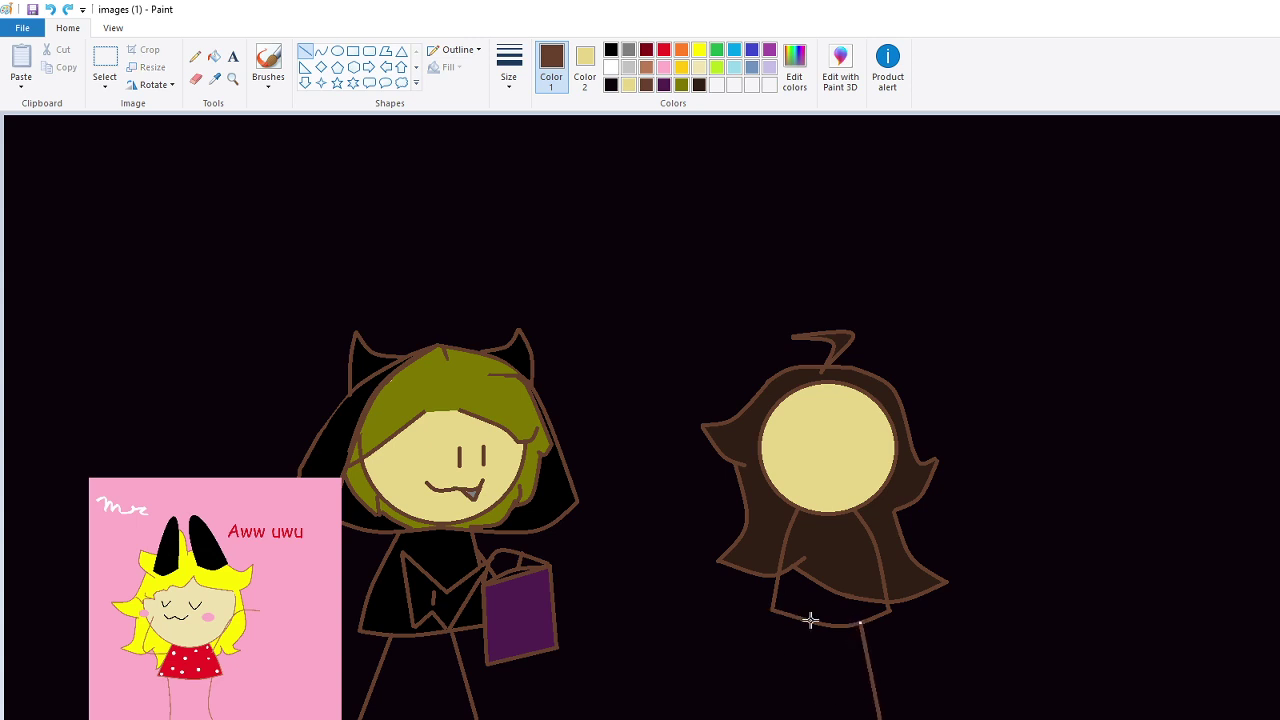
left_click_drag(795, 619, 789, 719)
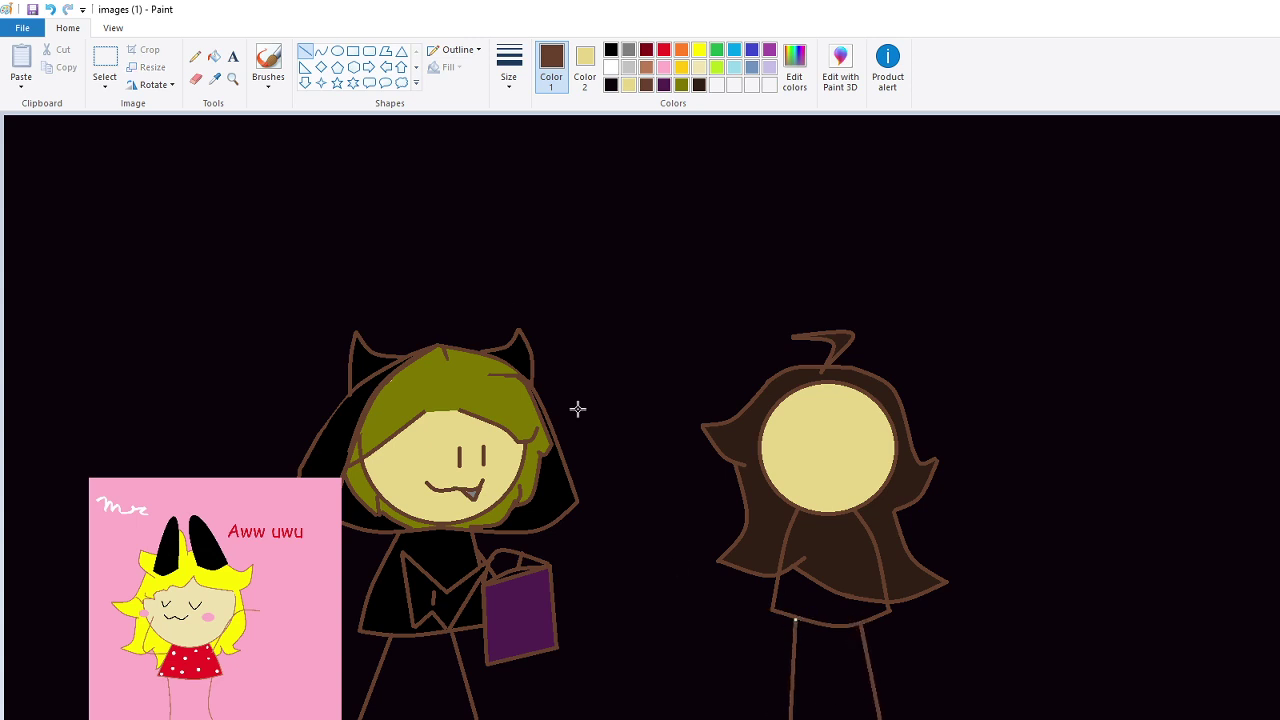
Draw a curved tail shape around the legs, with two long bent sides from the body's lower corners and a small pointed tip
left_click(320, 51)
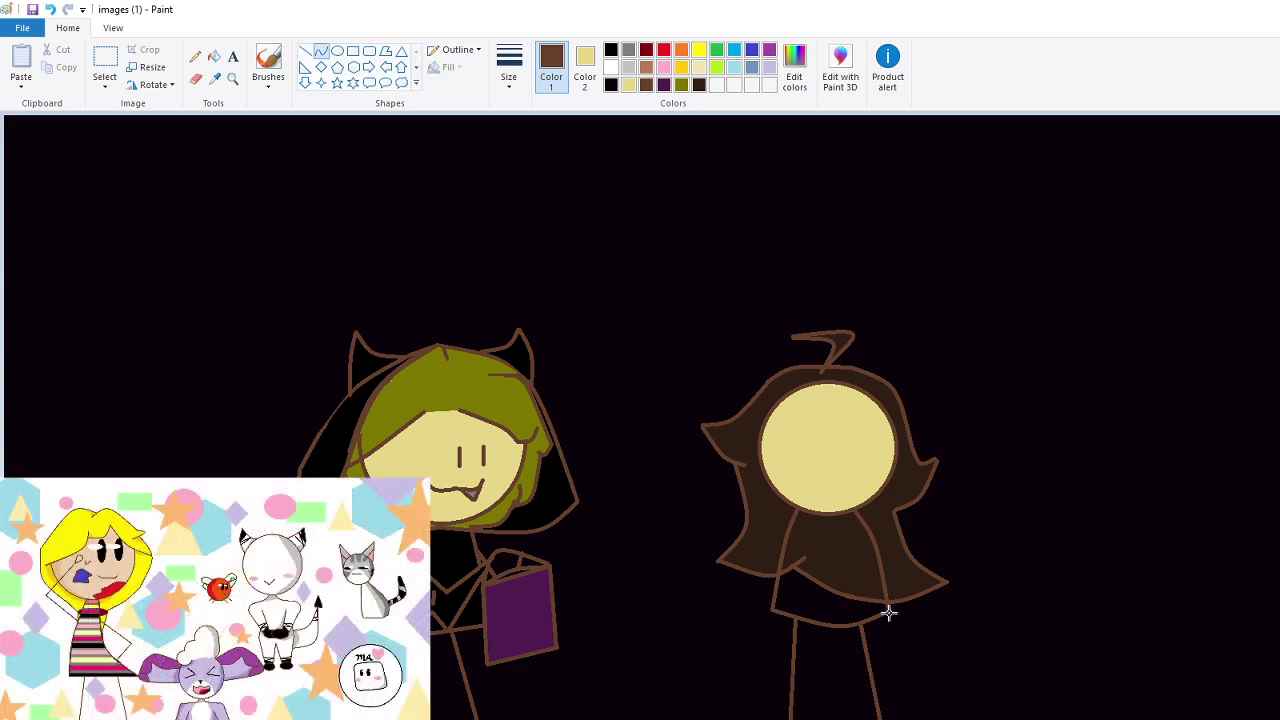
left_click_drag(889, 613, 690, 719)
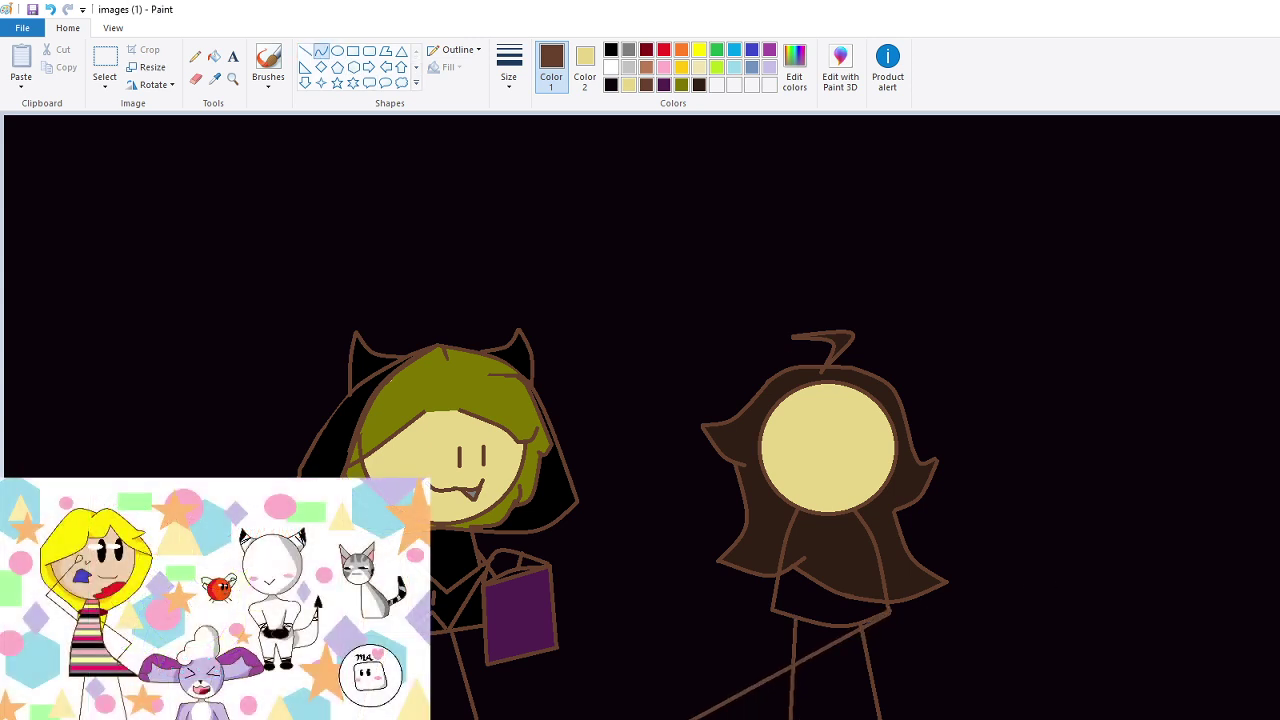
left_click_drag(790, 666, 888, 712)
left_click(843, 602)
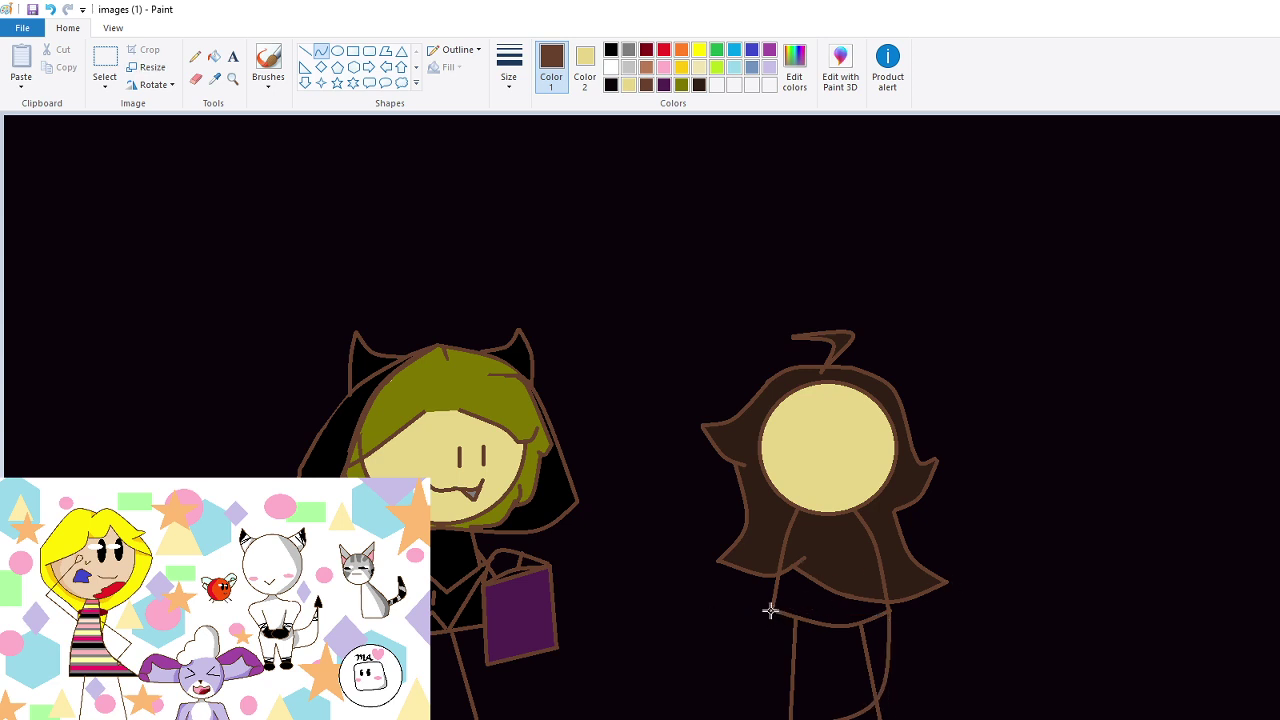
left_click_drag(770, 611, 758, 719)
left_click(802, 690)
left_click(947, 670)
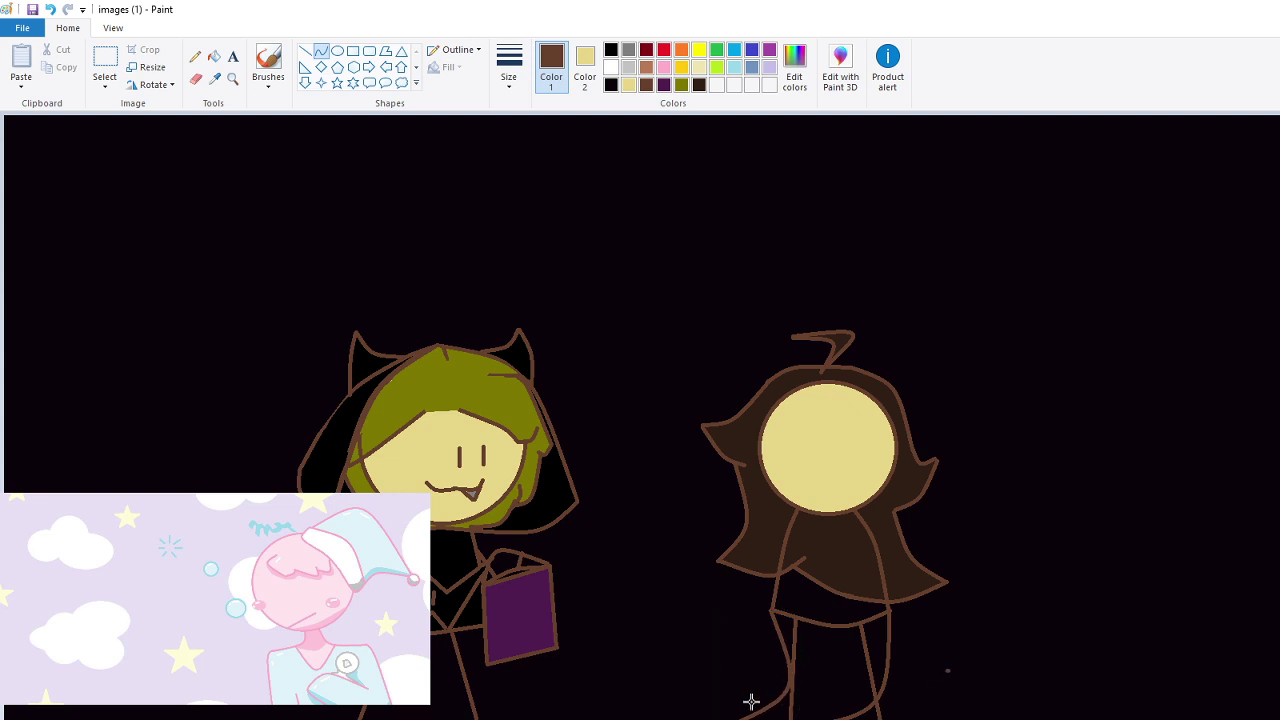
left_click(50, 9)
left_click_drag(722, 718, 698, 687)
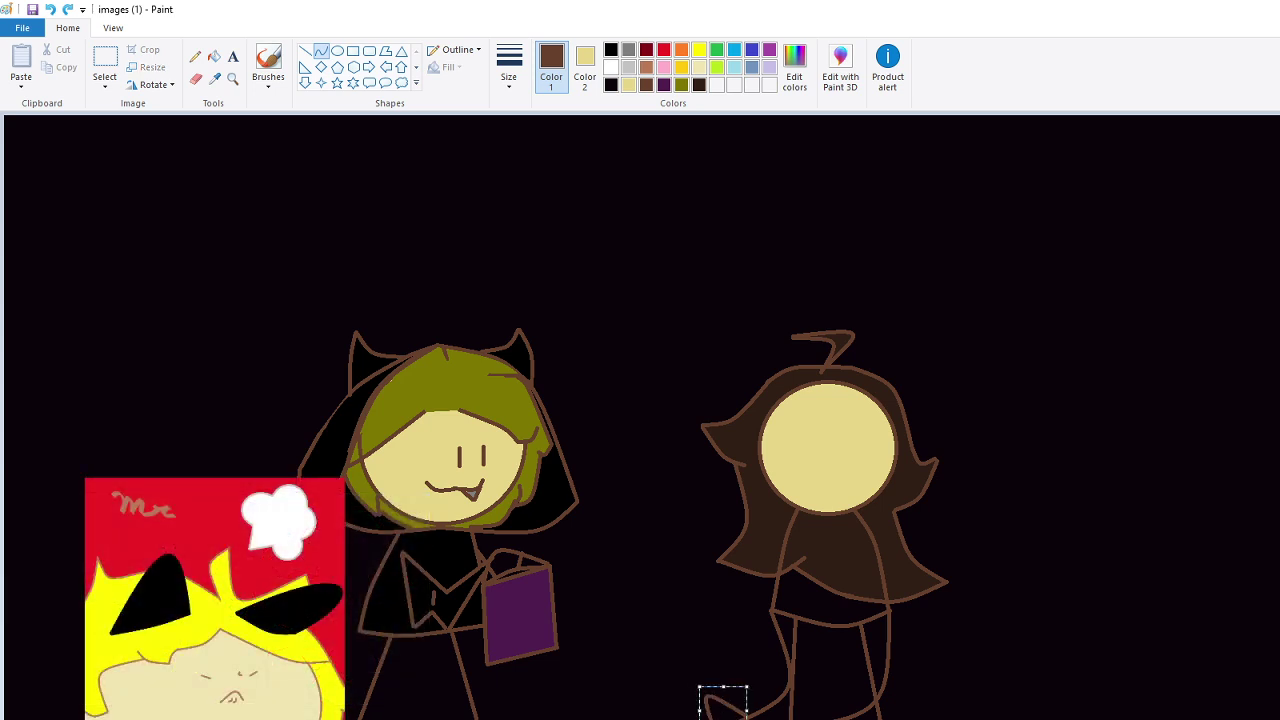
left_click(672, 660)
Darken the turquoise swatch into a deep teal and fill both parts of the second character's body with it
left_click(214, 57)
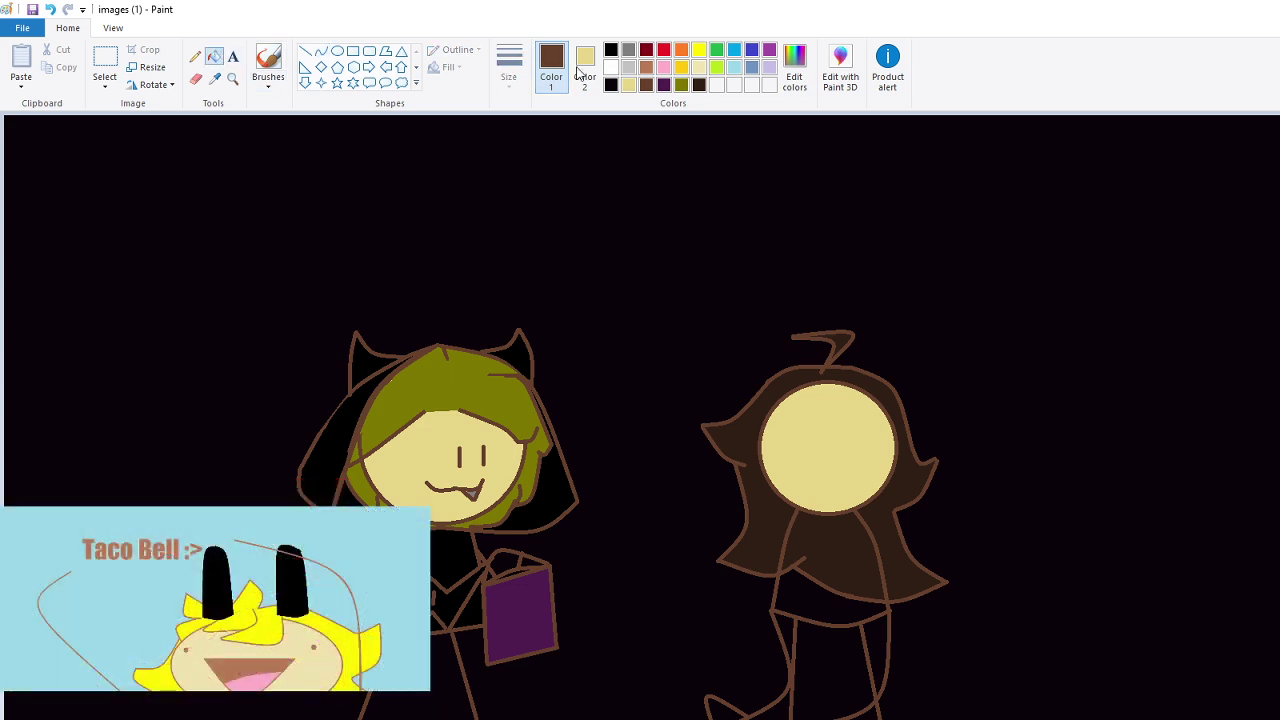
left_click(740, 50)
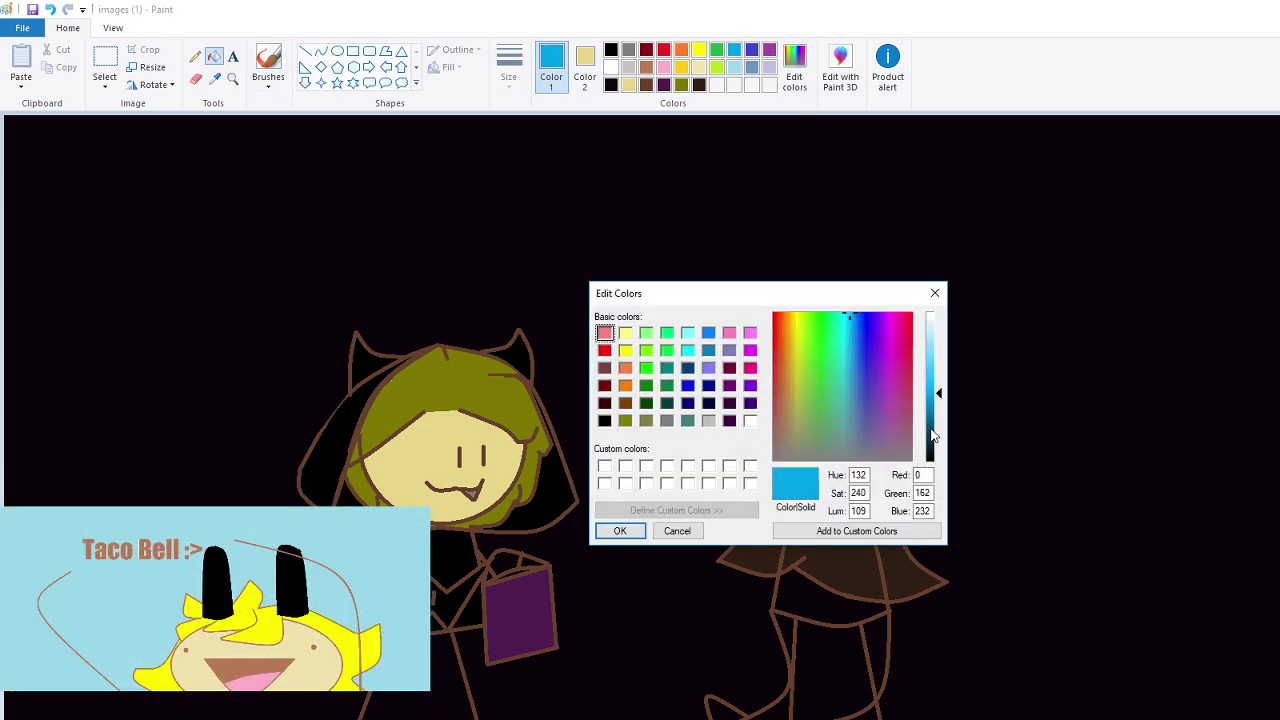
left_click_drag(931, 429, 938, 438)
left_click(619, 531)
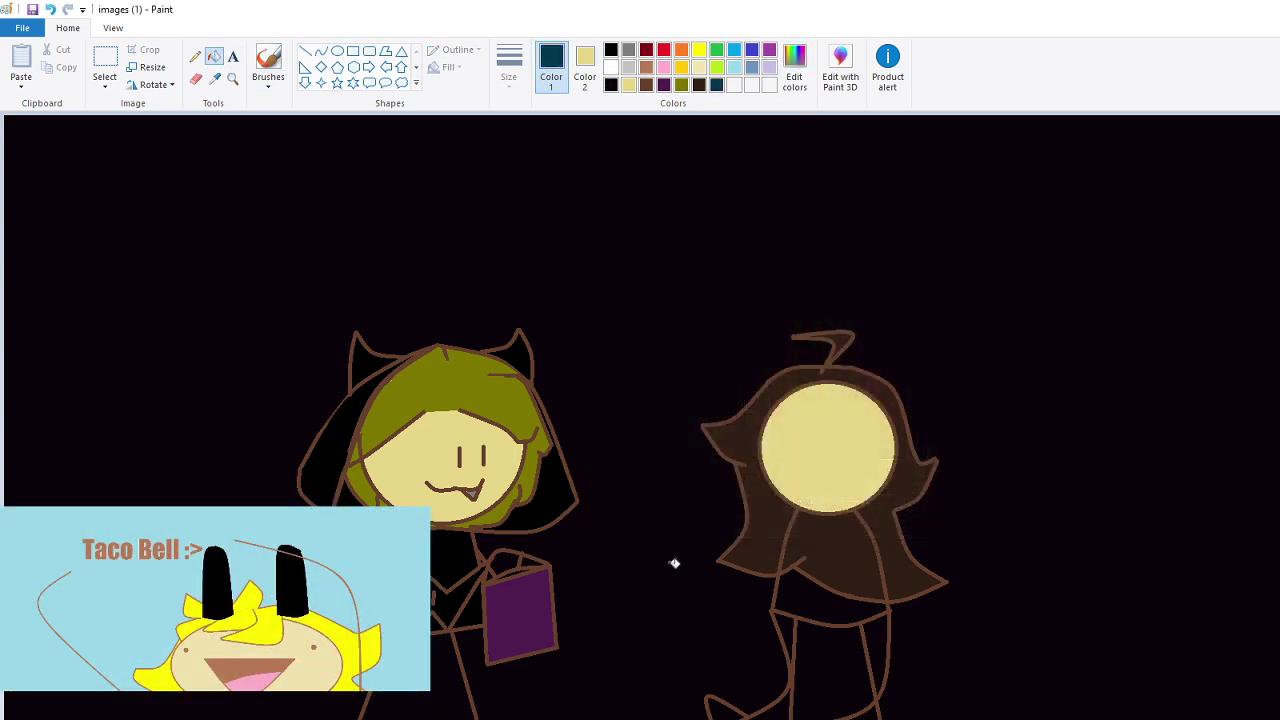
left_click(837, 554)
left_click(813, 590)
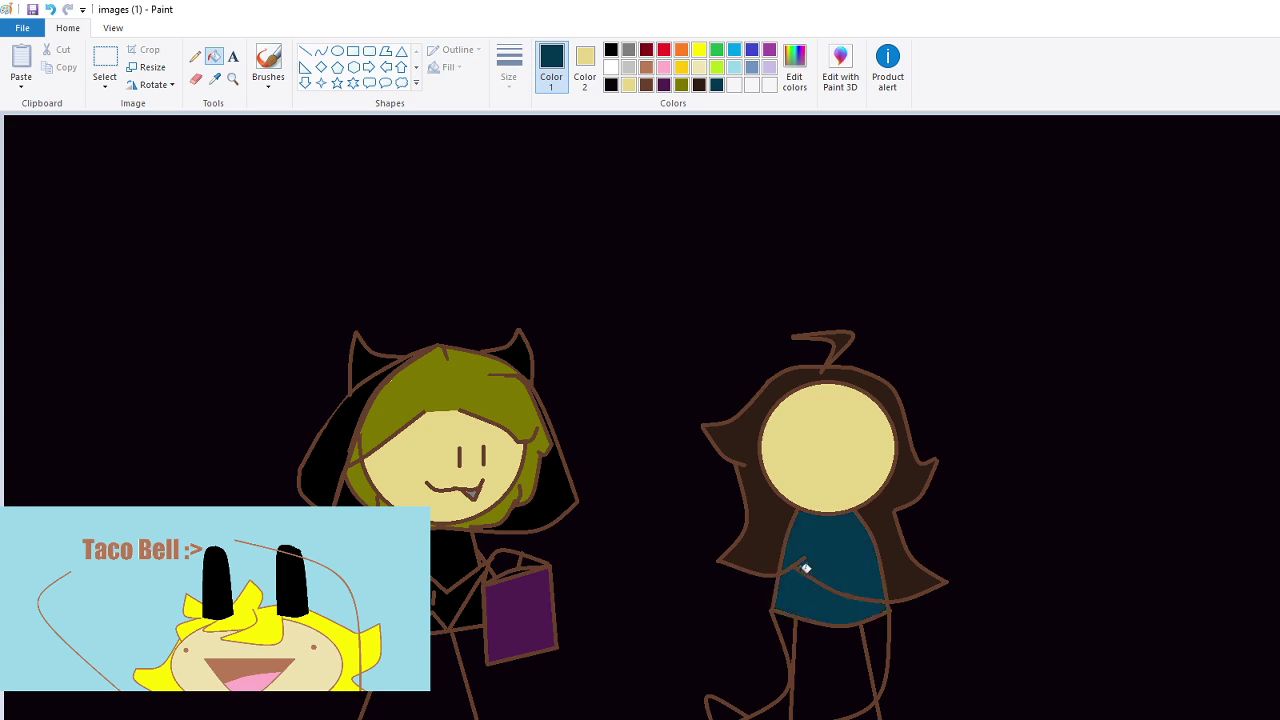
Cover the brown hair outline crossing the body with deep teal, using a straight line and a fill
left_click(305, 51)
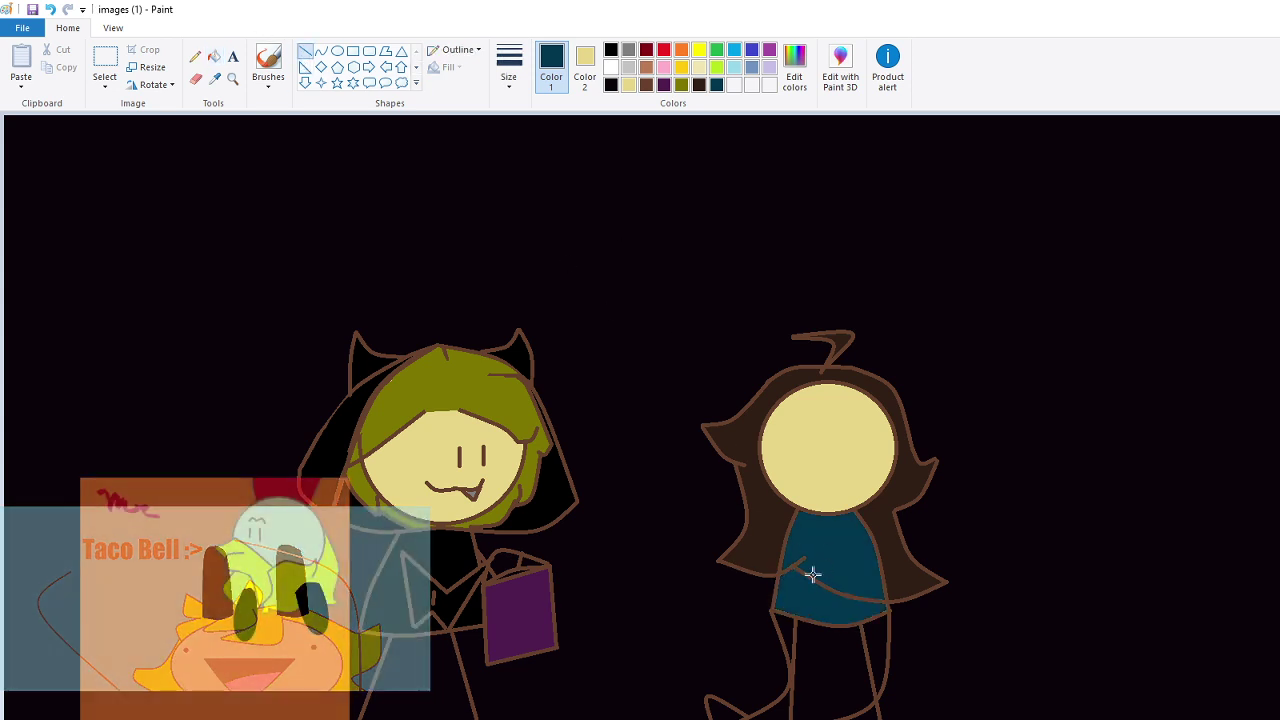
left_click_drag(784, 566, 884, 611)
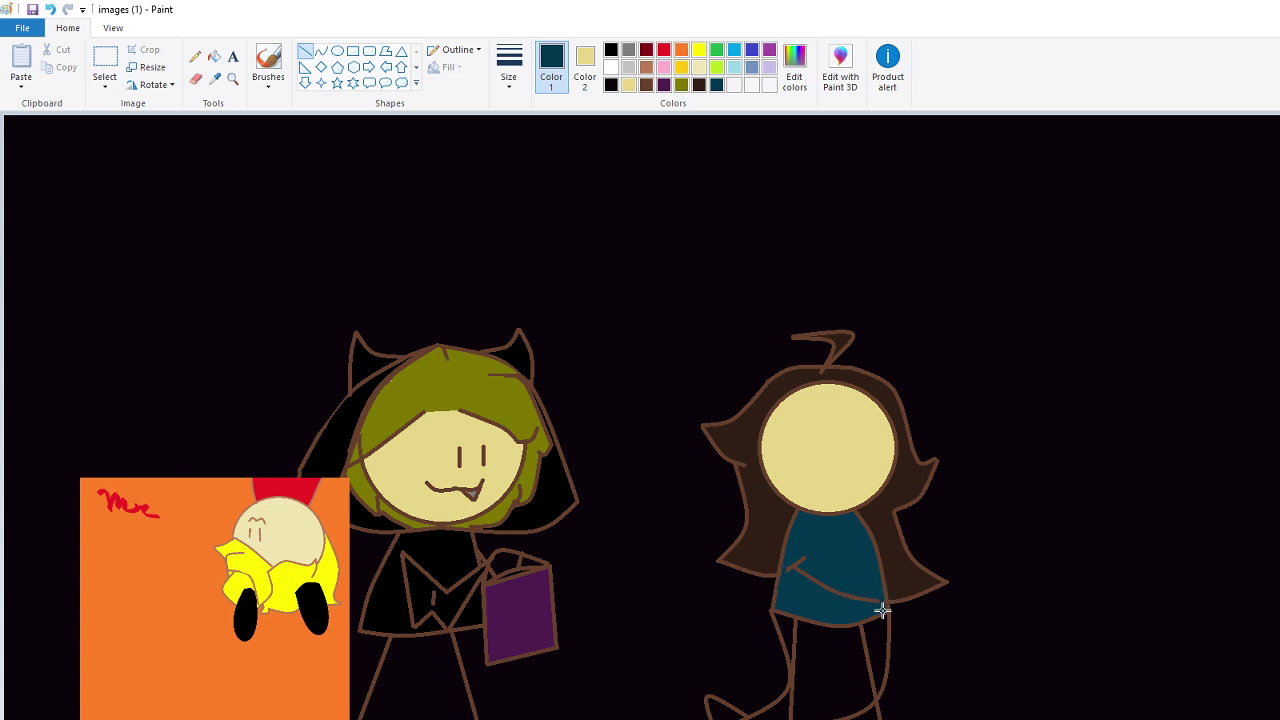
left_click(215, 57)
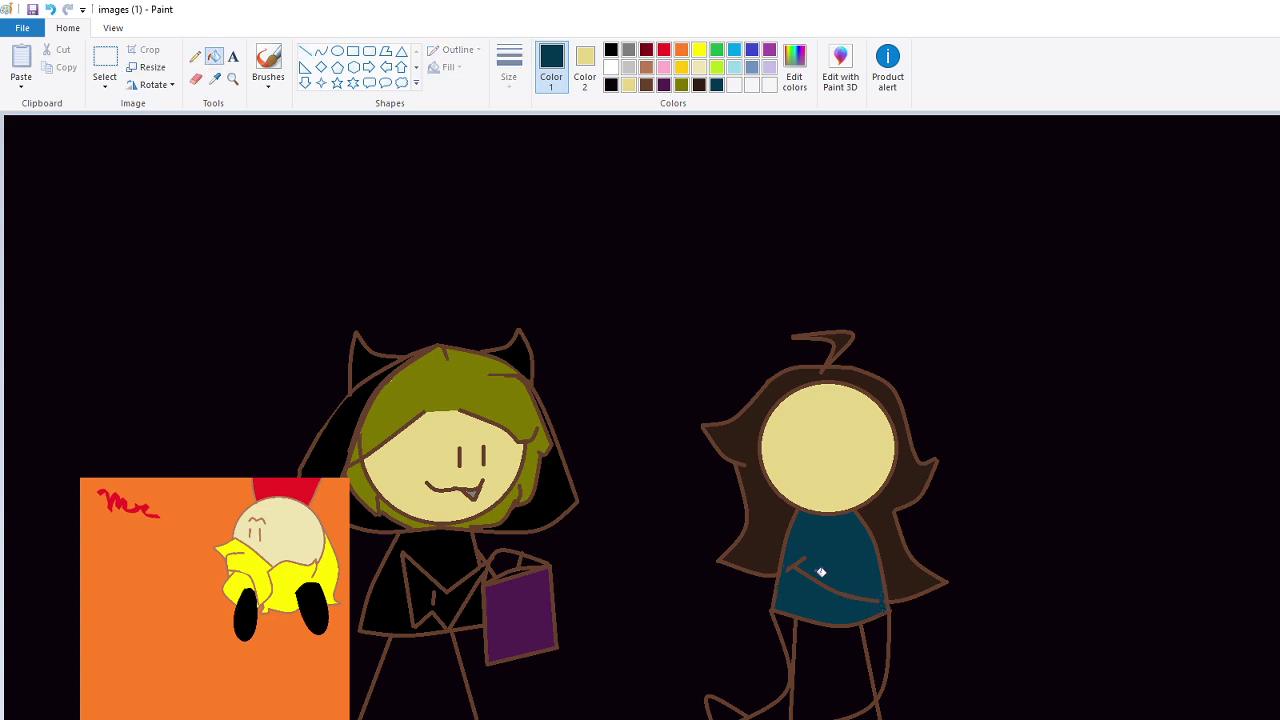
left_click(821, 572)
Fill the legs and curved tail shape with dark purple (red 53, green 4, blue 74), and its pointed tip with the palette's brighter purple
left_click(794, 70)
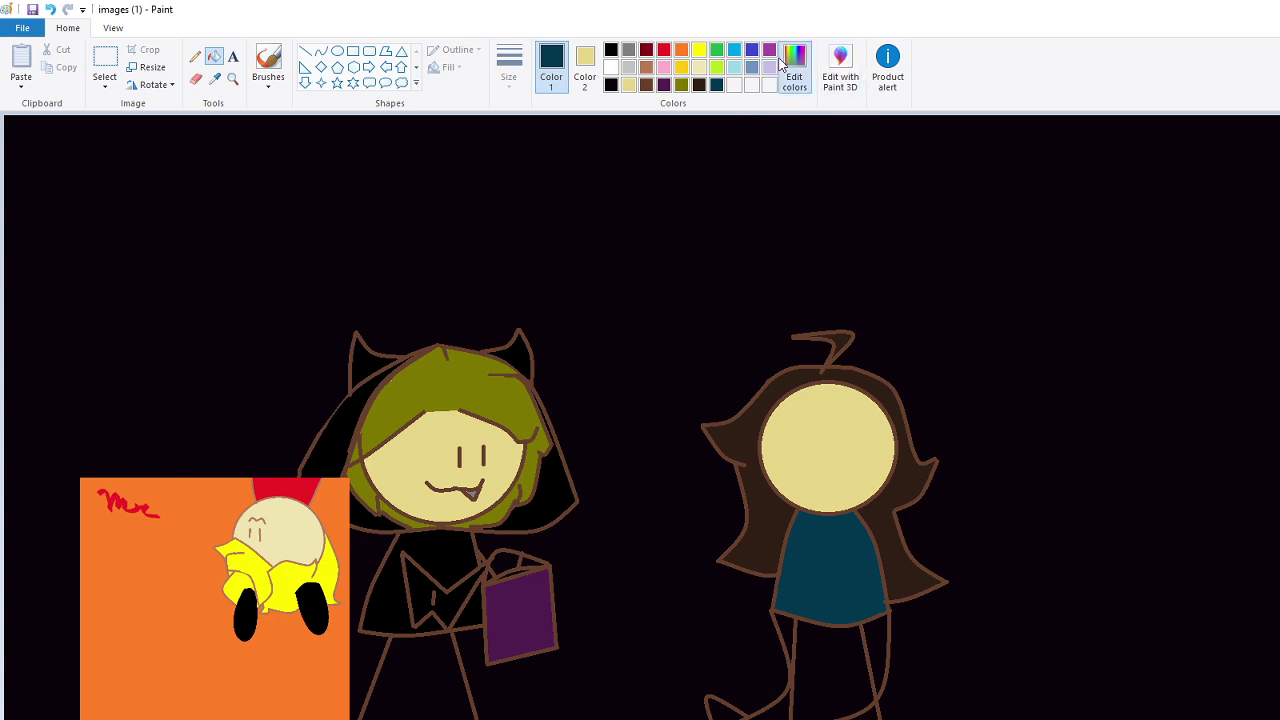
left_click(882, 324)
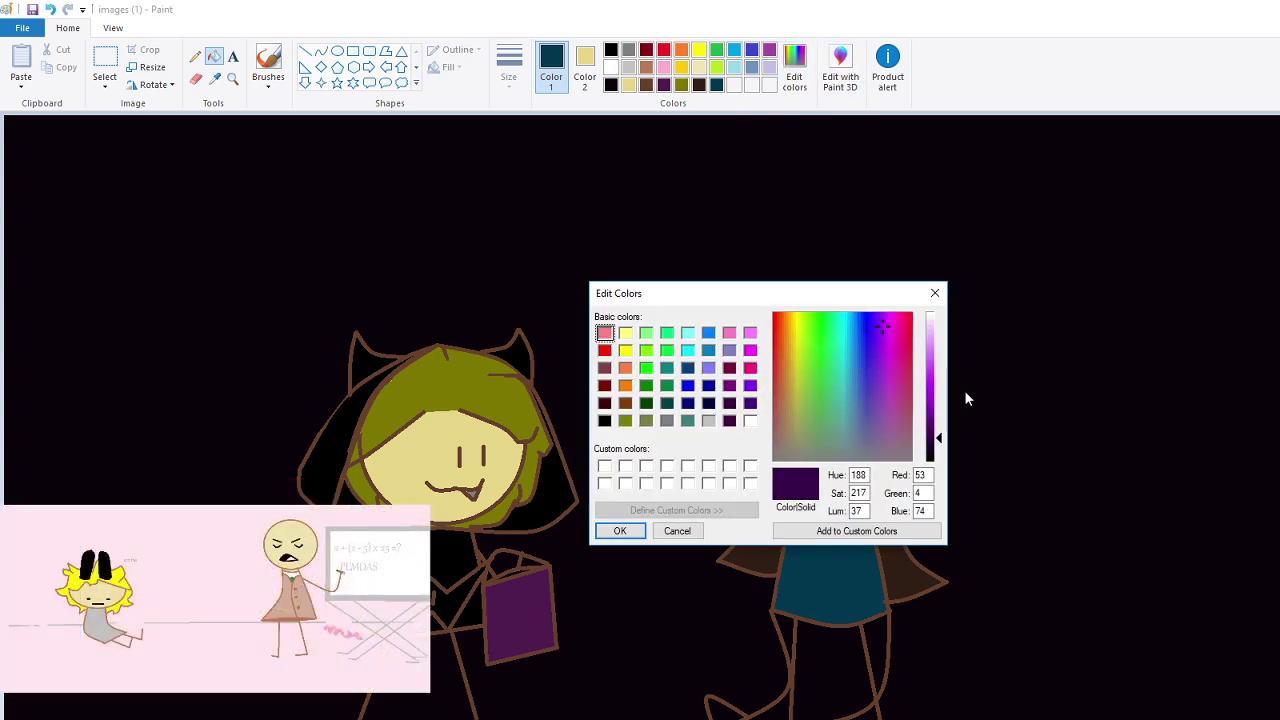
left_click(630, 538)
left_click(838, 673)
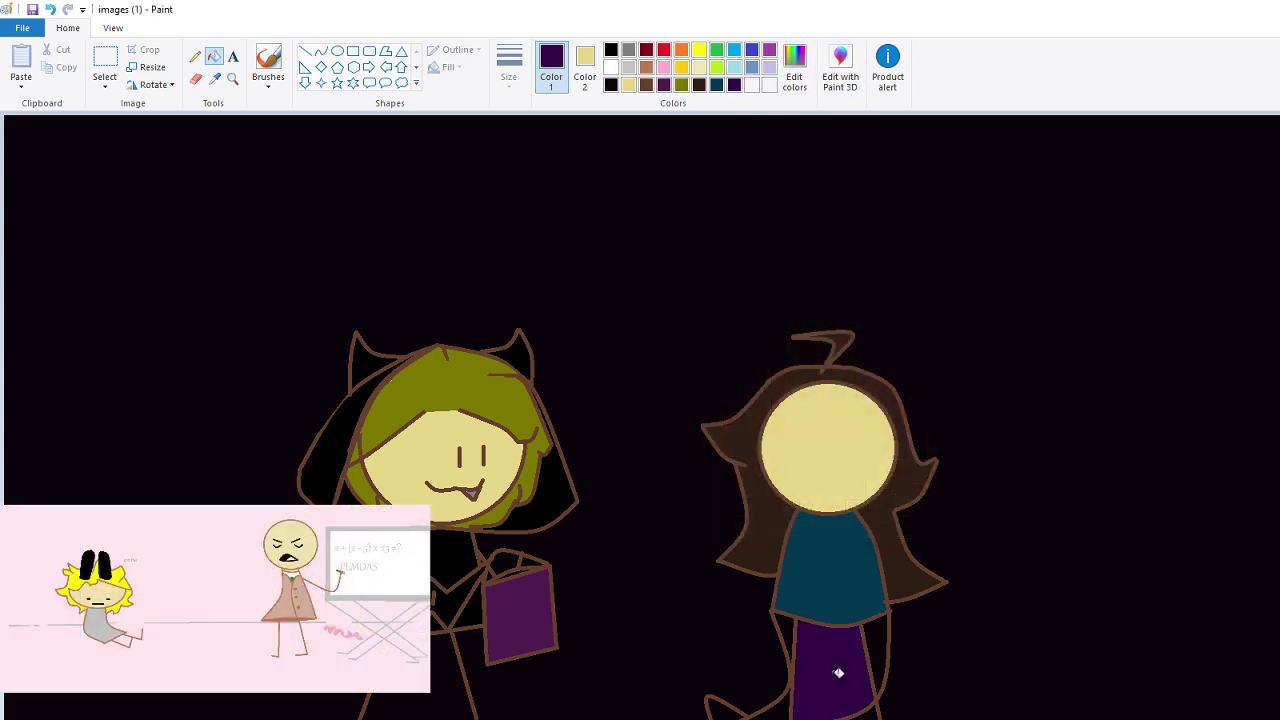
left_click(877, 640)
left_click(791, 622)
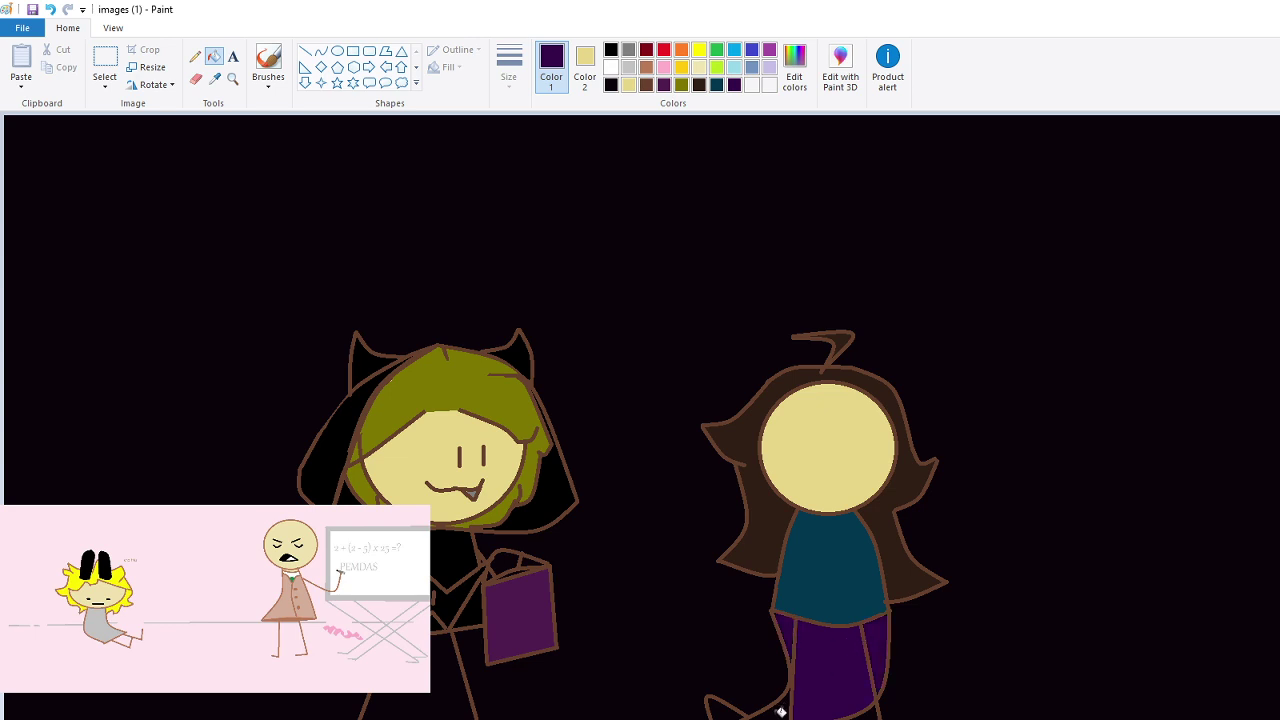
left_click(777, 709)
left_click(769, 50)
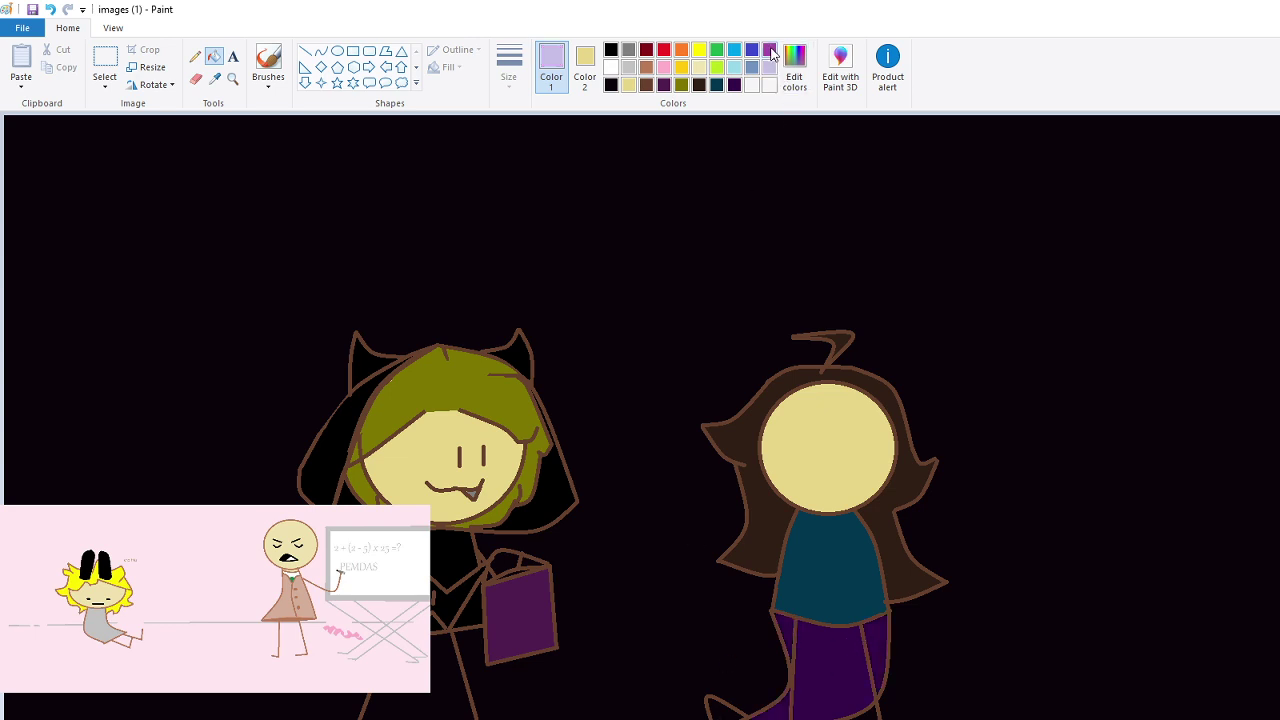
left_click(731, 709)
Try recolouring the second character's outline in bright purple, undoing each attempt
left_click(726, 702)
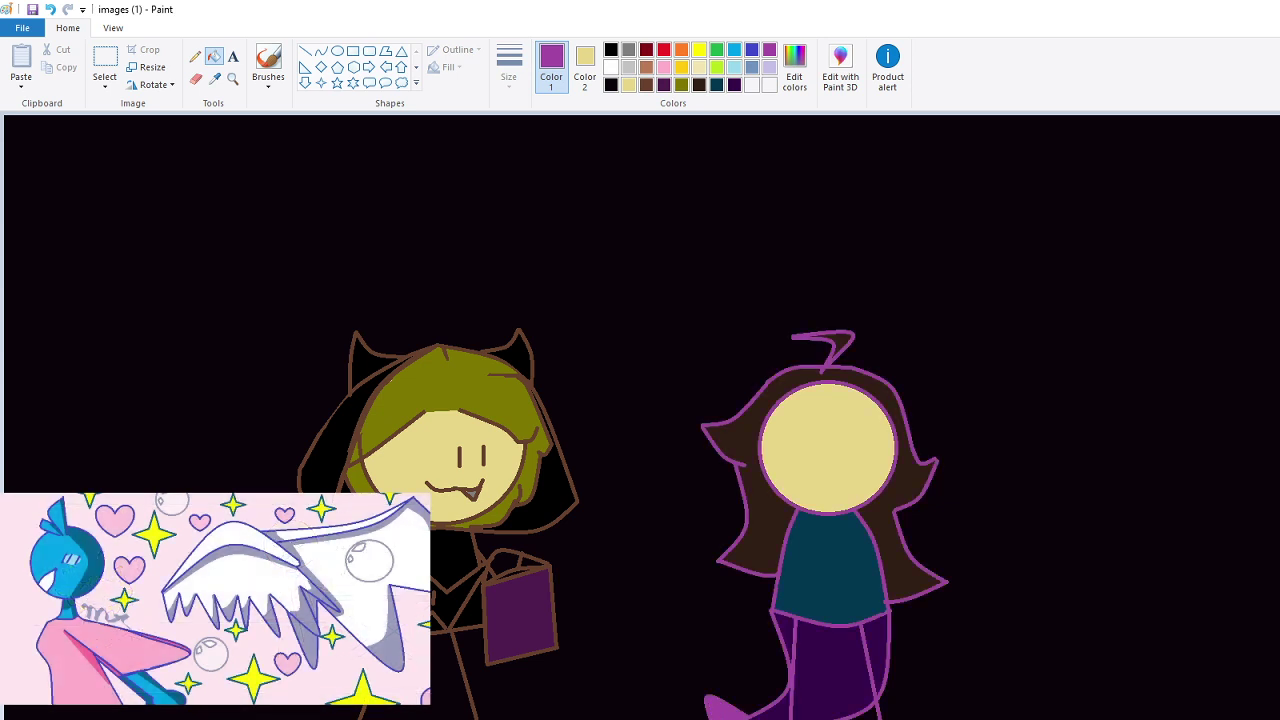
left_click(50, 9)
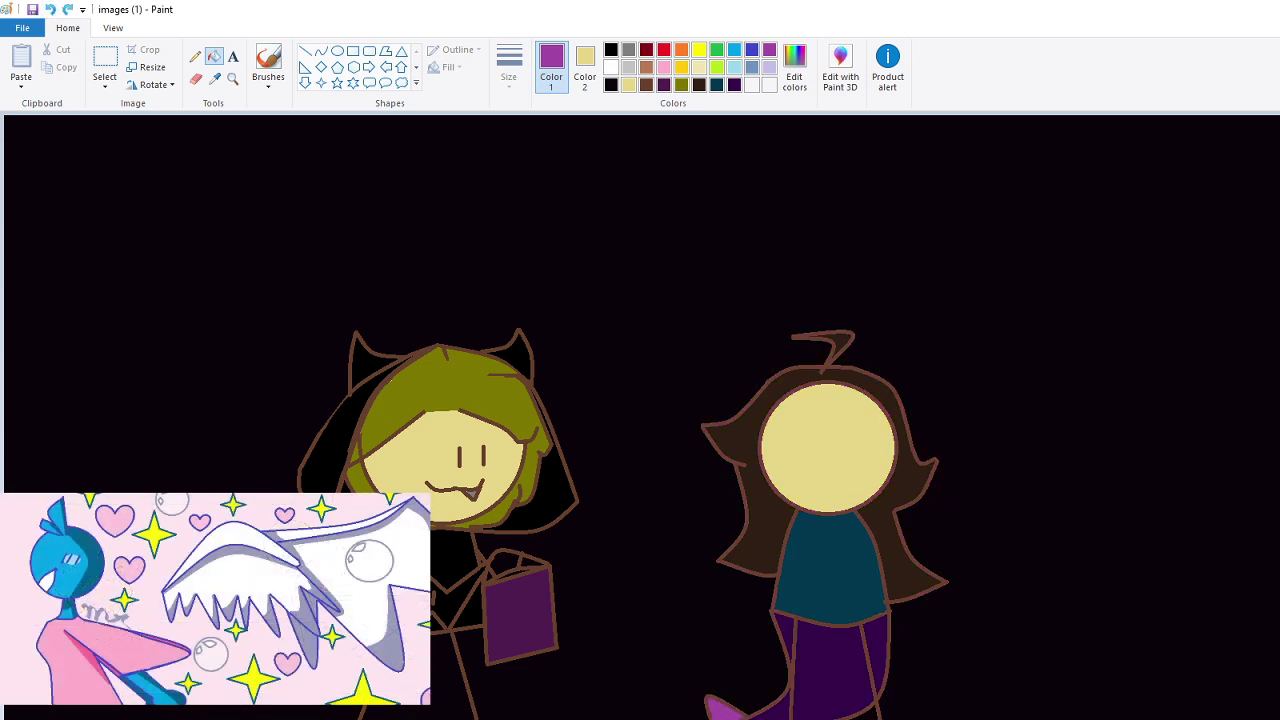
left_click(728, 704)
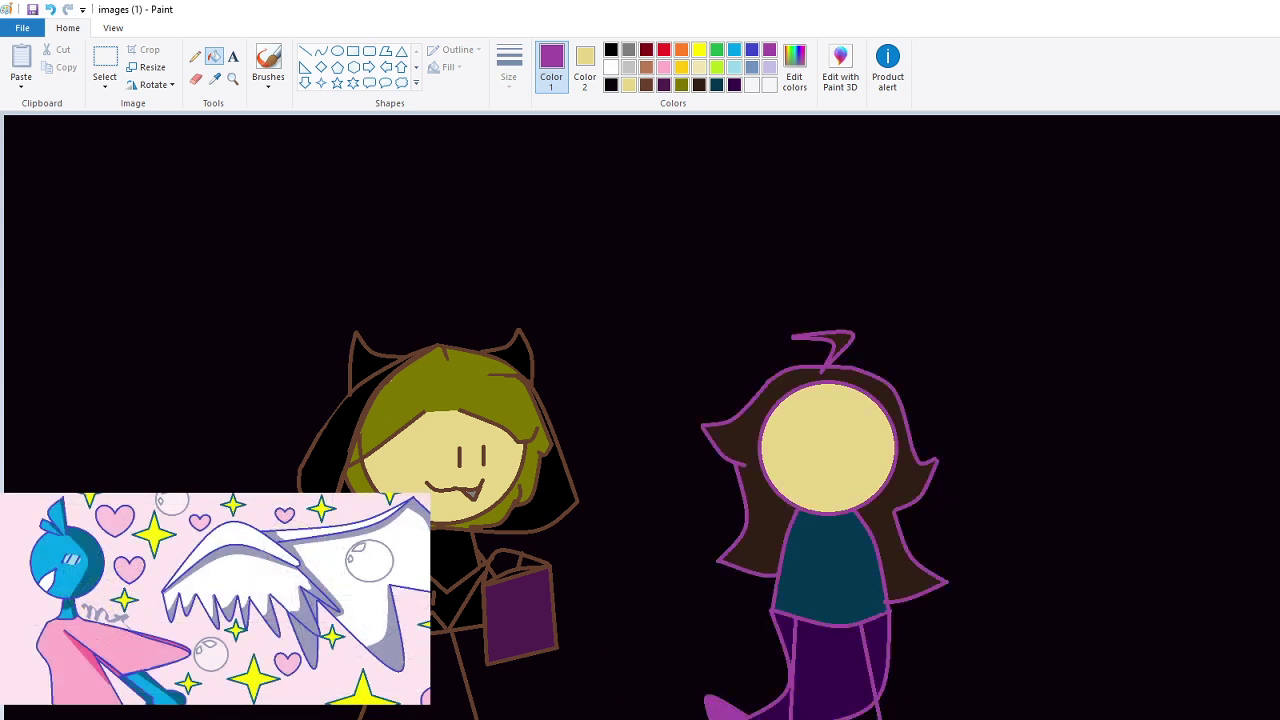
left_click(50, 9)
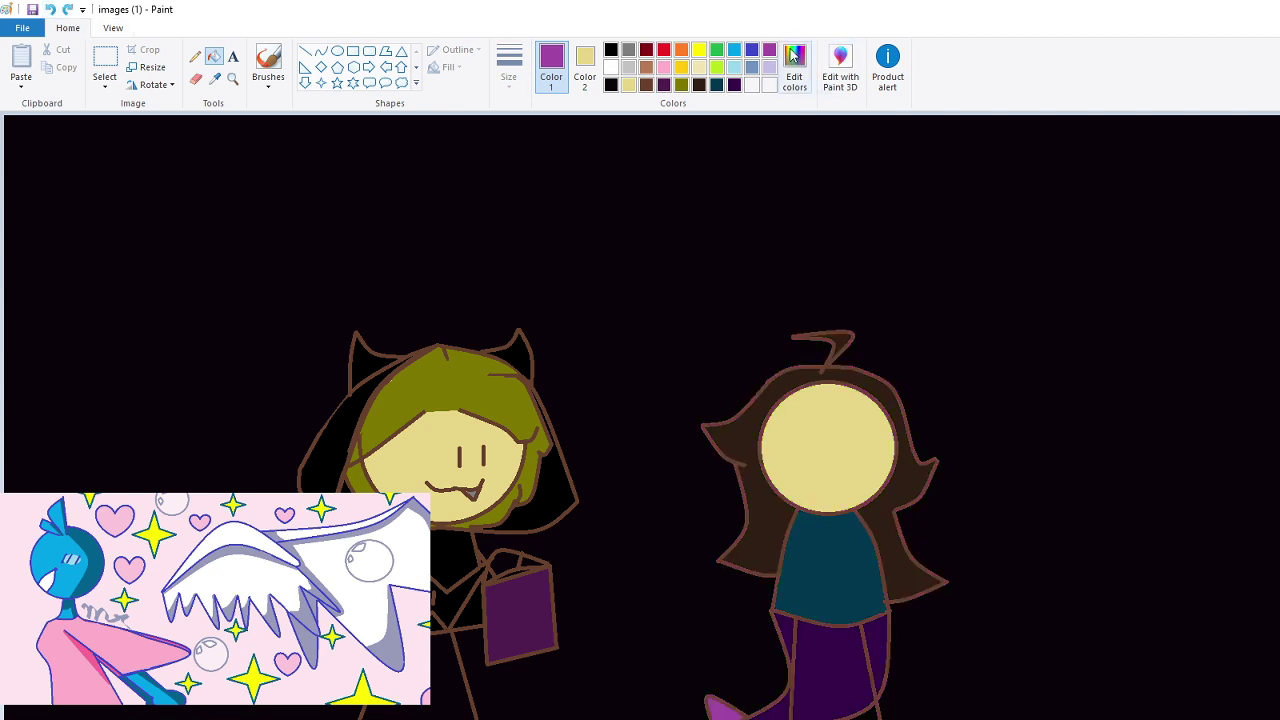
Recolour the second character's outline in indigo, undoing the accidental fill of the background
left_click(751, 50)
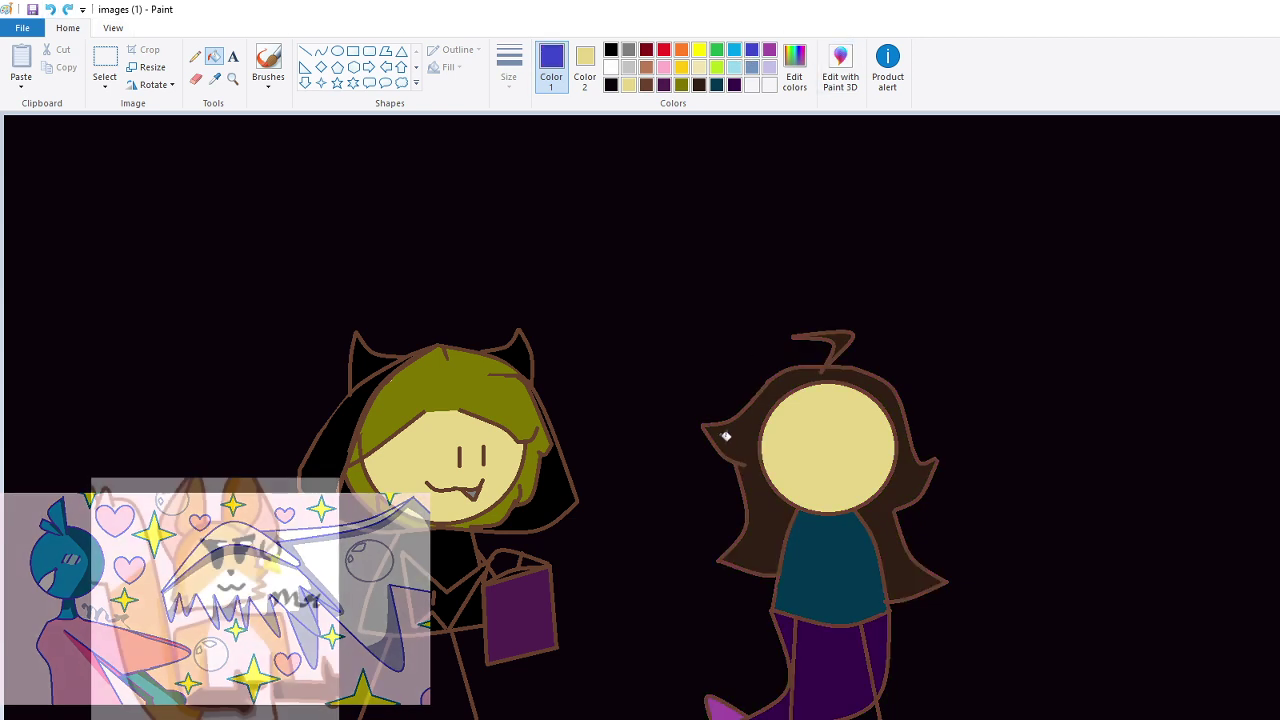
left_click(725, 455)
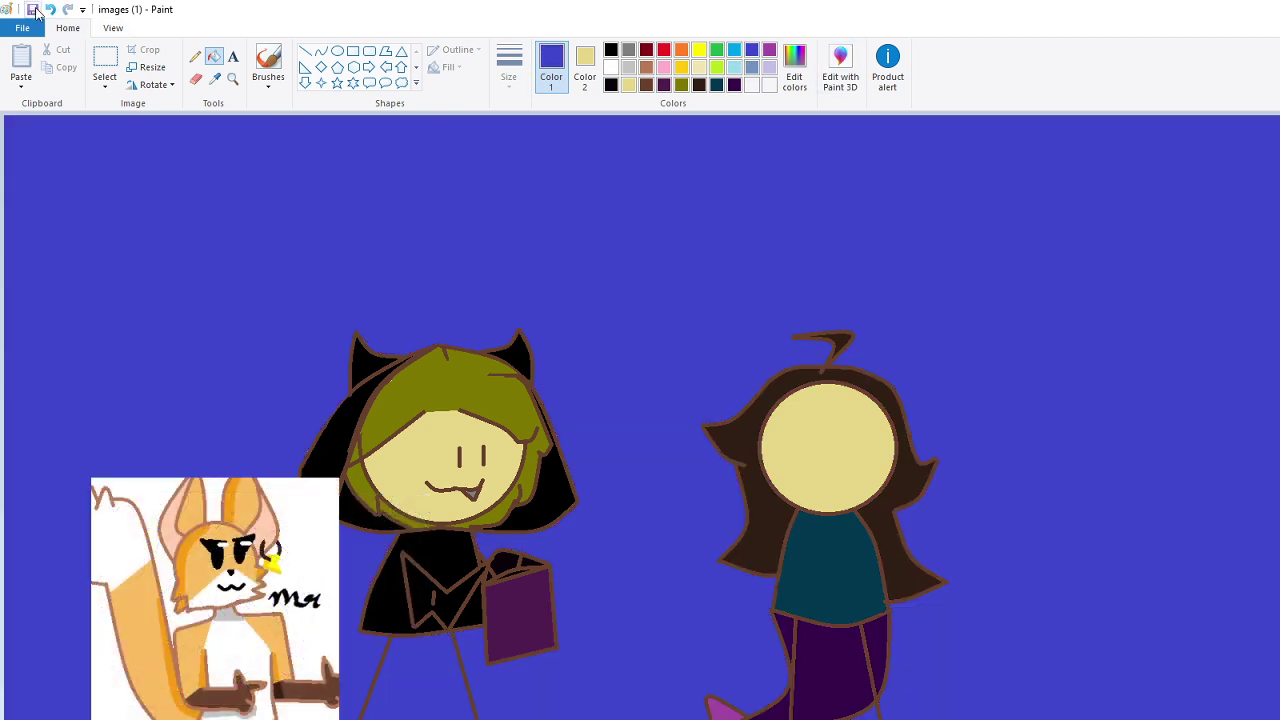
left_click(50, 9)
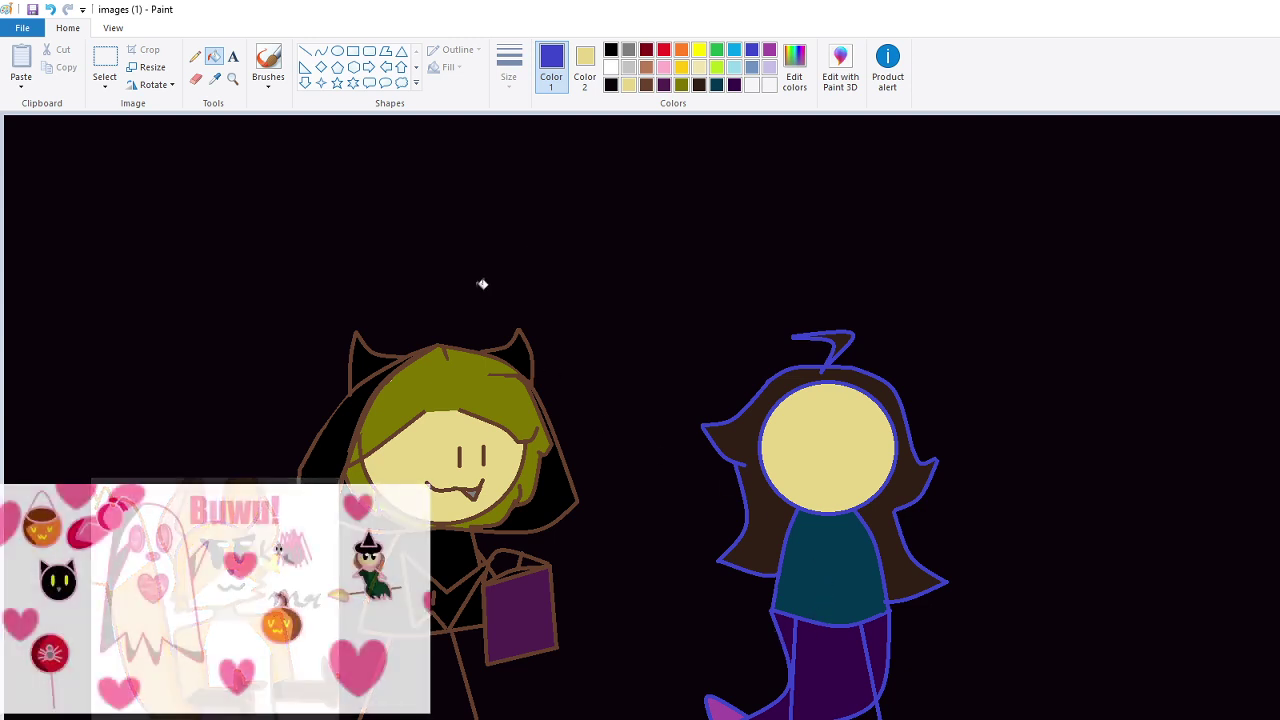
Draw two short, slightly slanted indigo lines as eyes on the right half of the second character's face
left_click(321, 50)
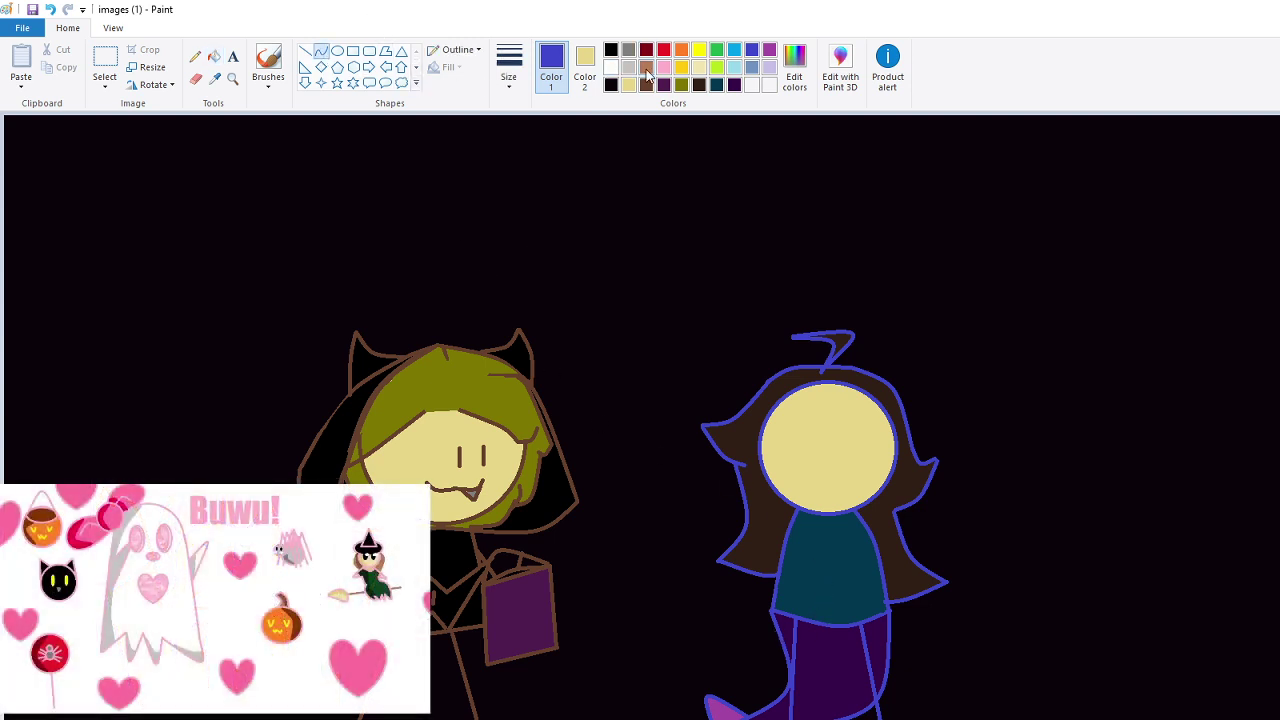
left_click(647, 86)
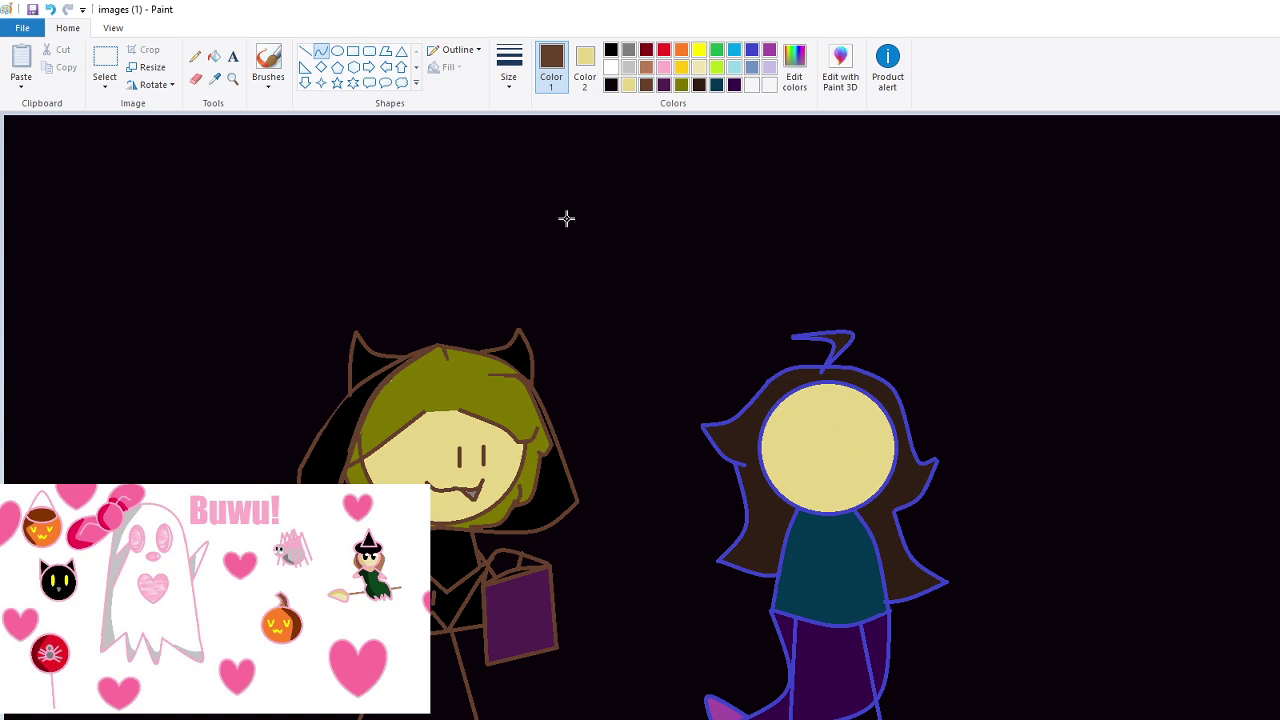
left_click(308, 52)
left_click_drag(864, 427, 867, 455)
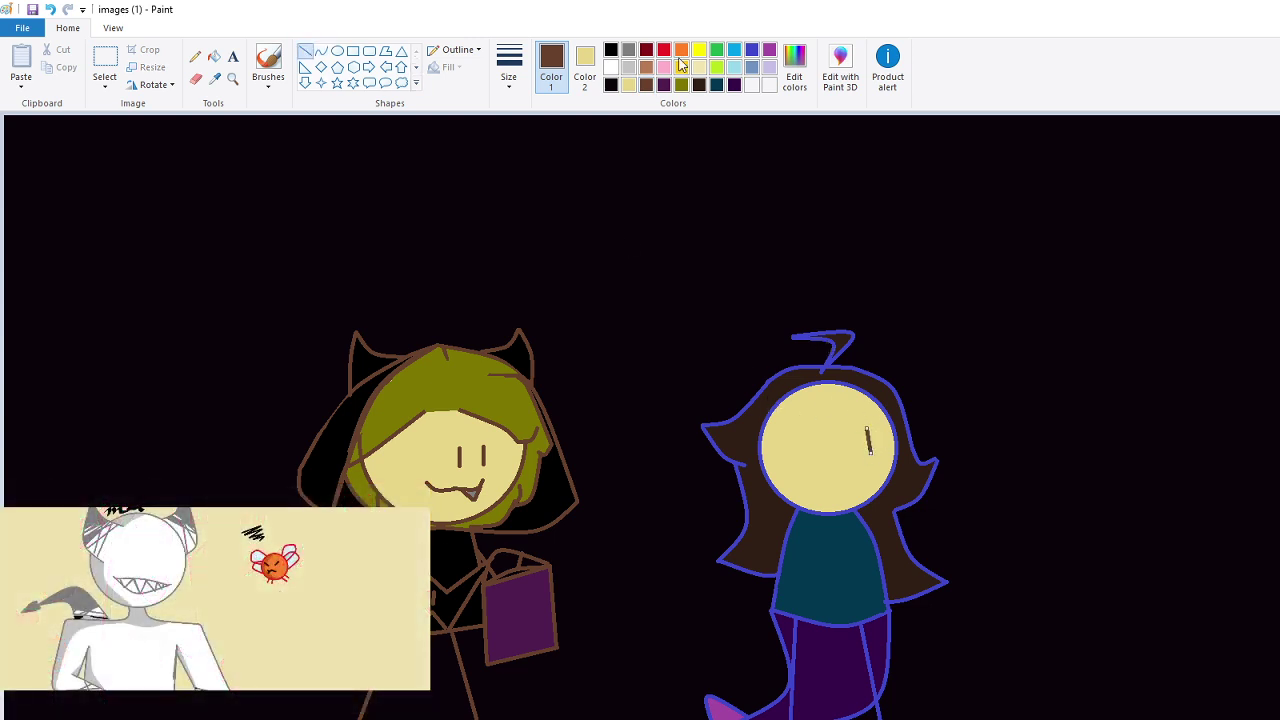
left_click(752, 52)
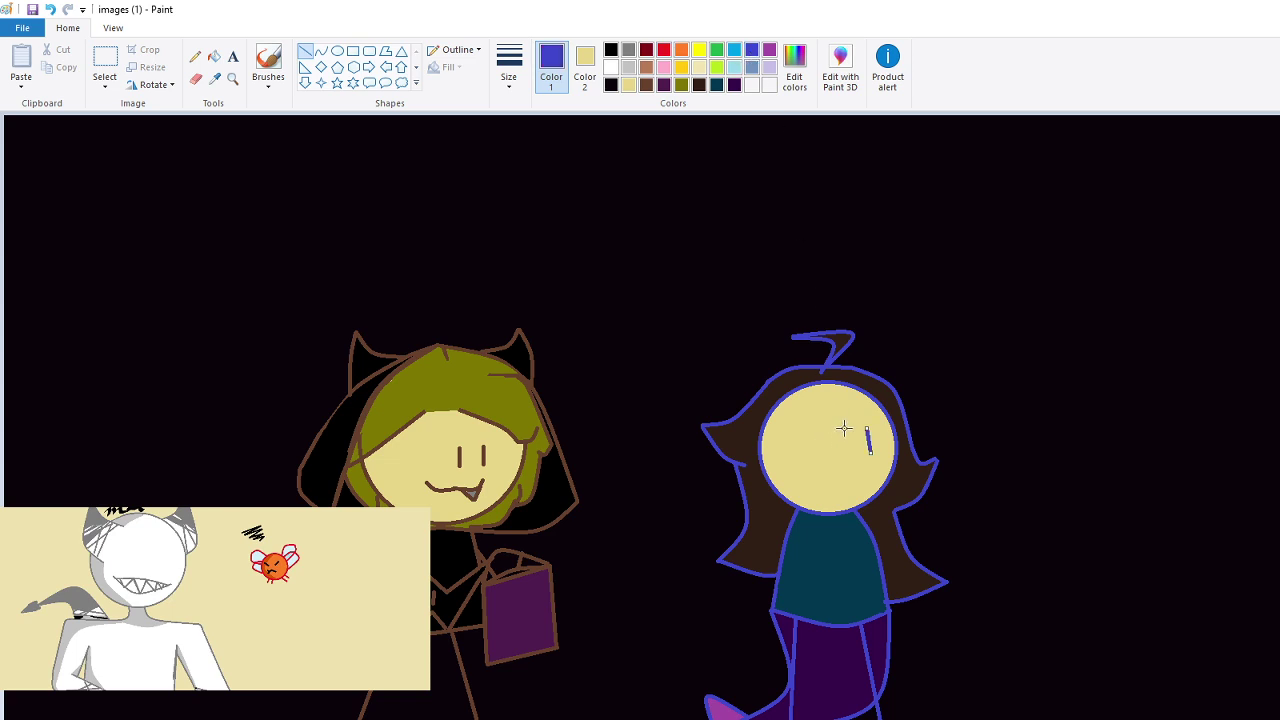
left_click_drag(844, 429, 853, 456)
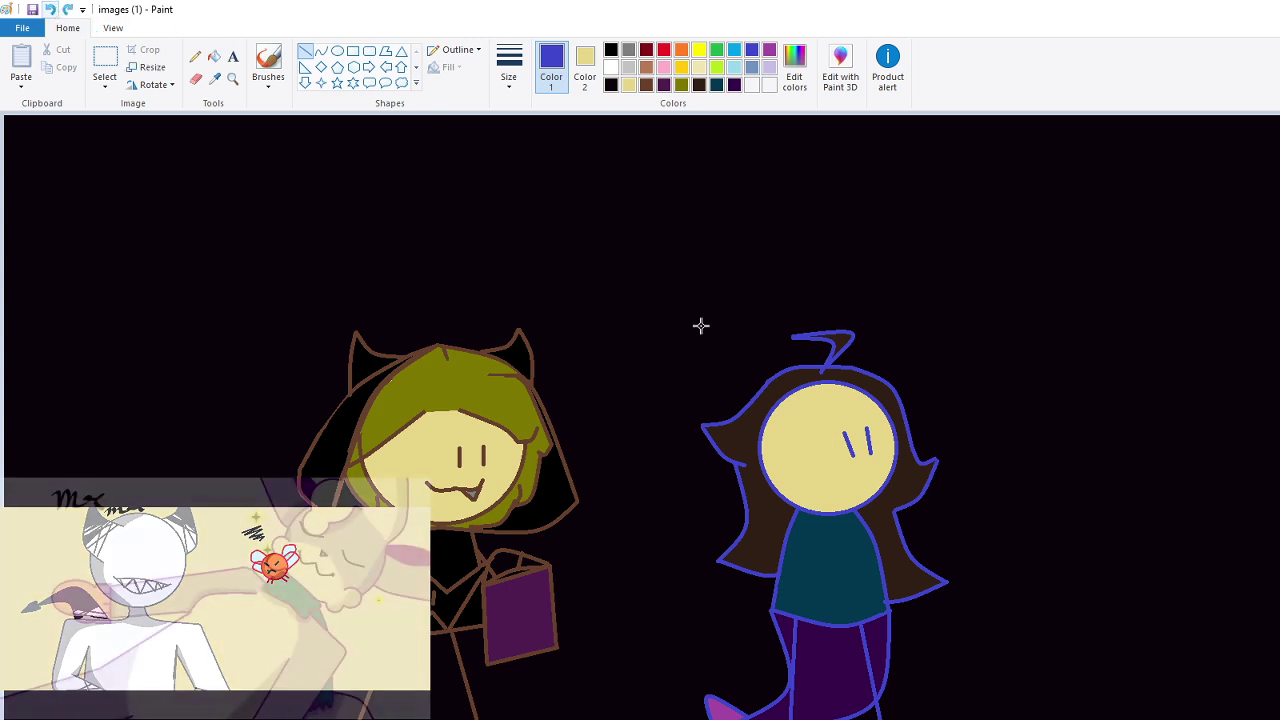
Try a short curved stroke beside the top of the second character's left eye, and undo it
left_click(320, 51)
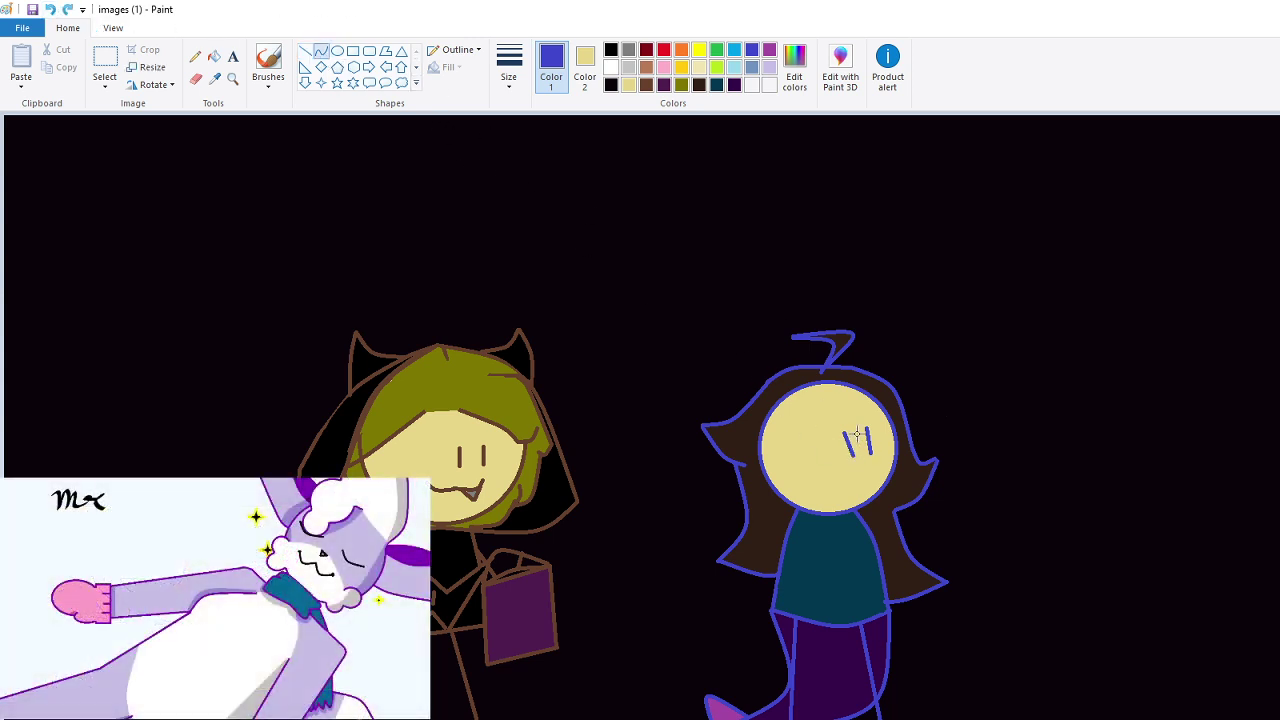
mouse_move(848, 431)
left_mouse_down()
mouse_move(833, 459)
mouse_move(836, 432)
left_mouse_up()
left_click(50, 9)
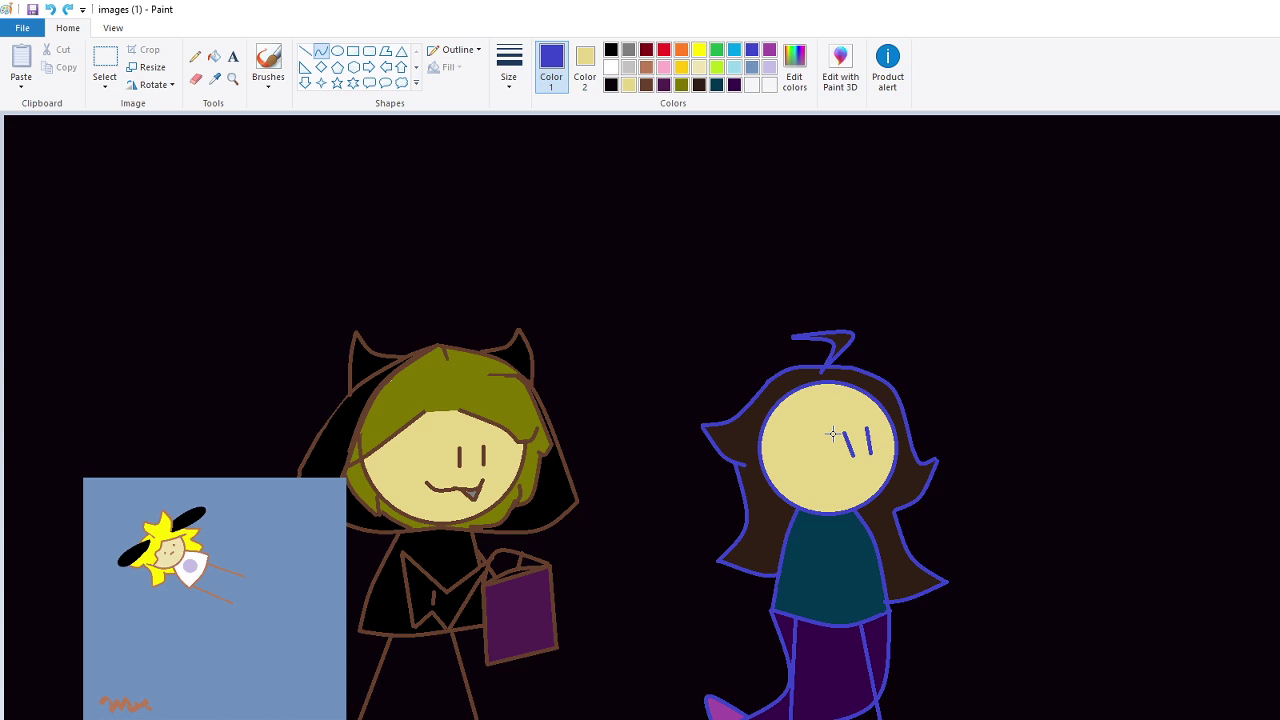
Draw a straight indigo arm line from the second character's left shoulder down to the lower part of the purple leg area
left_click(305, 51)
left_click_drag(786, 537, 711, 655)
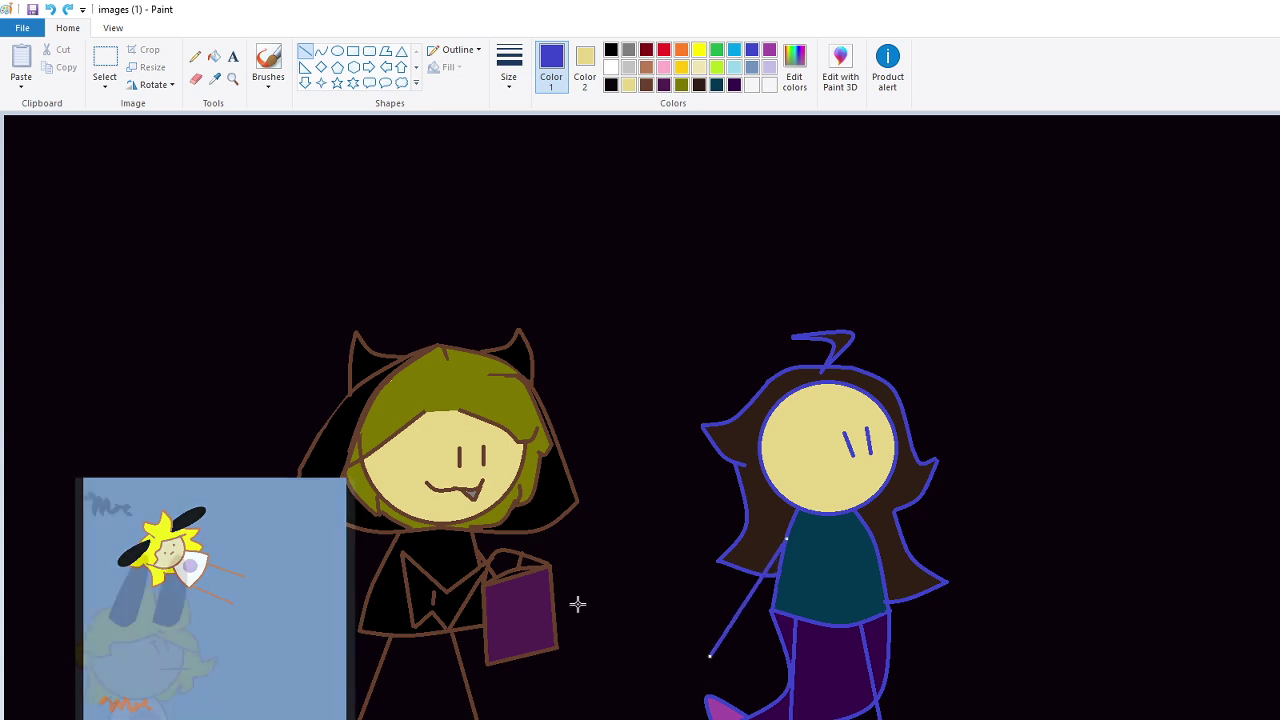
left_click_drag(711, 655, 798, 677)
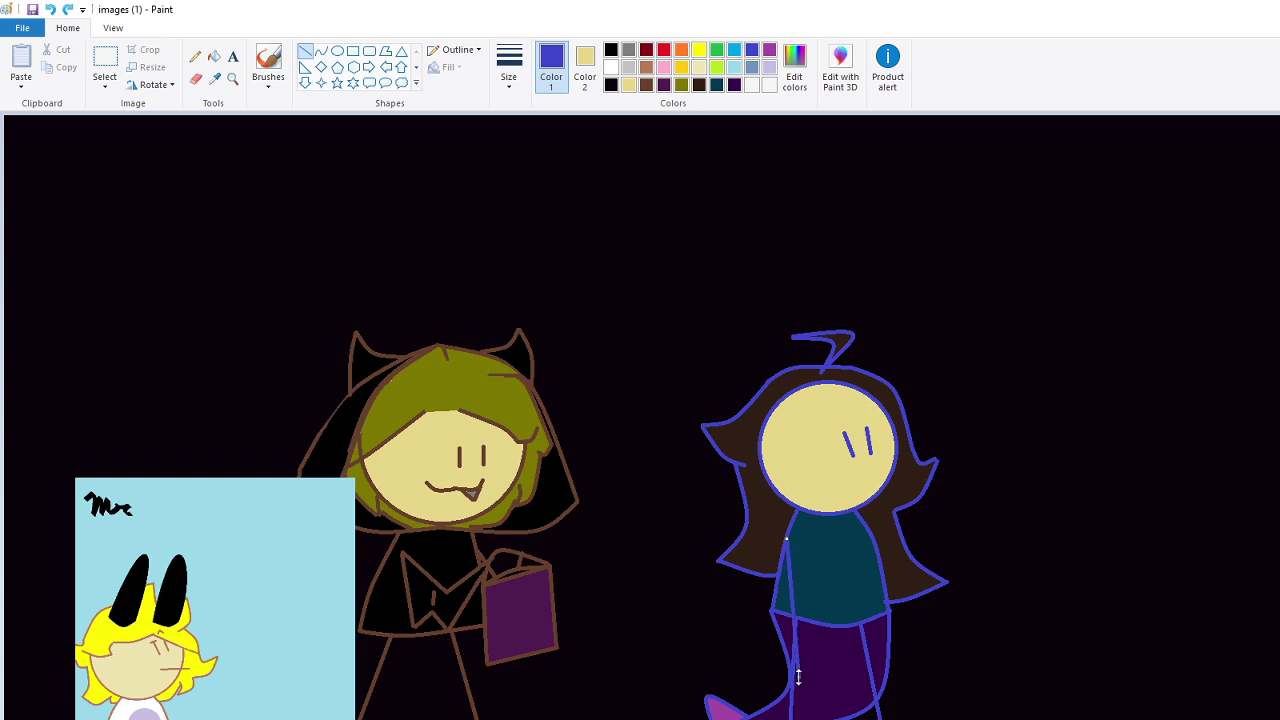
left_click(969, 651)
Outline a small shape with a ragged lower edge at the end of the arm line using indigo curves
left_click(320, 52)
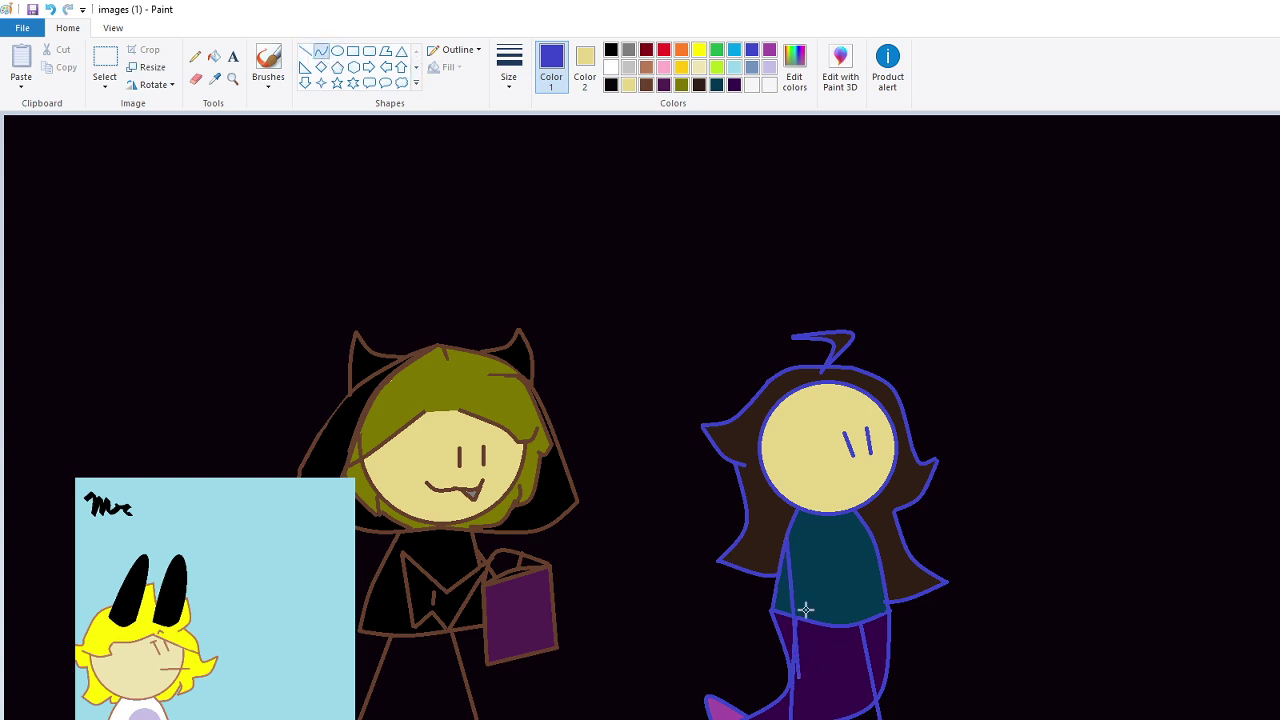
mouse_move(826, 687)
left_mouse_down()
mouse_move(769, 698)
mouse_move(797, 678)
mouse_move(824, 687)
mouse_move(798, 707)
left_mouse_up()
left_click(798, 675)
left_click(788, 717)
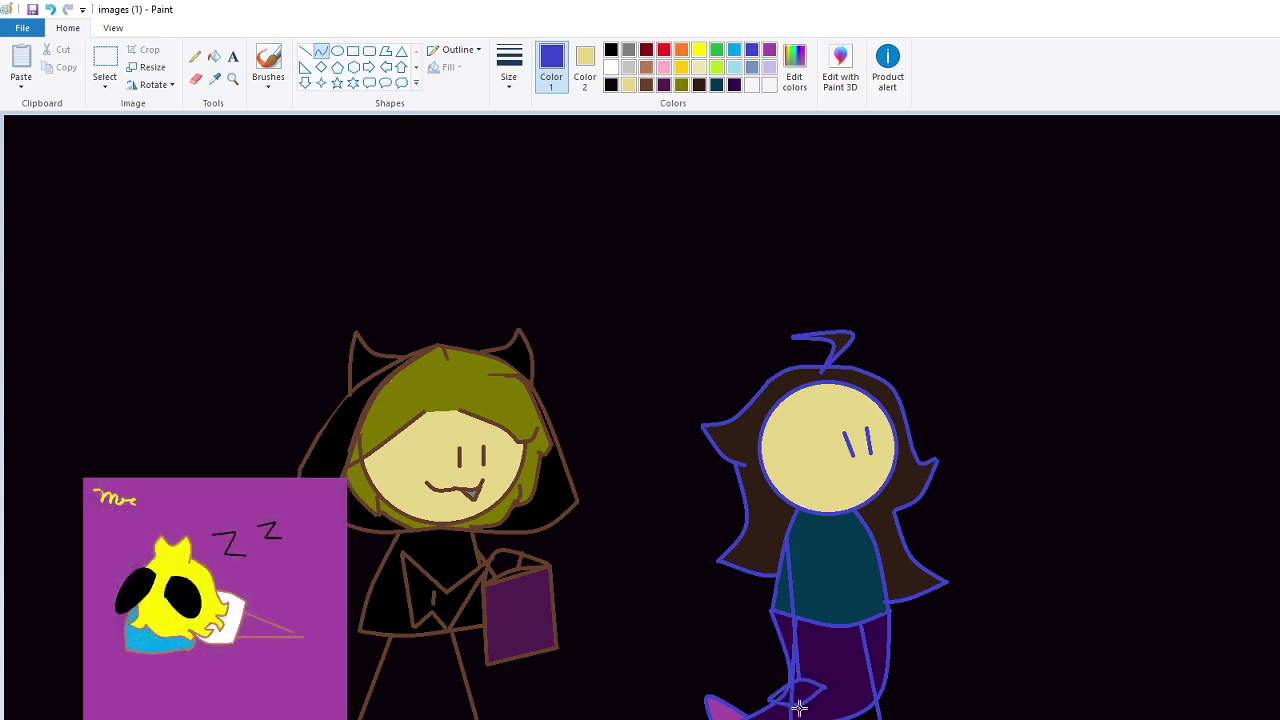
left_click(799, 709)
left_click(838, 686)
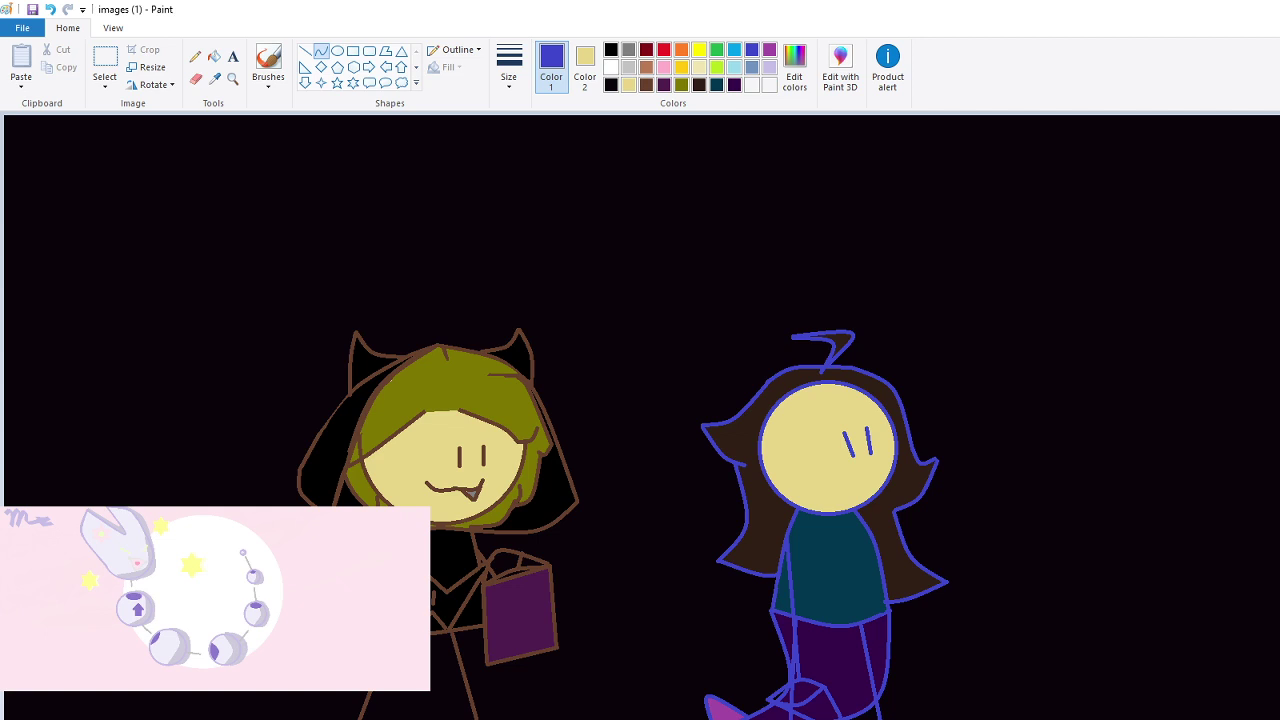
left_click(840, 712)
left_click(826, 692)
left_click(50, 9)
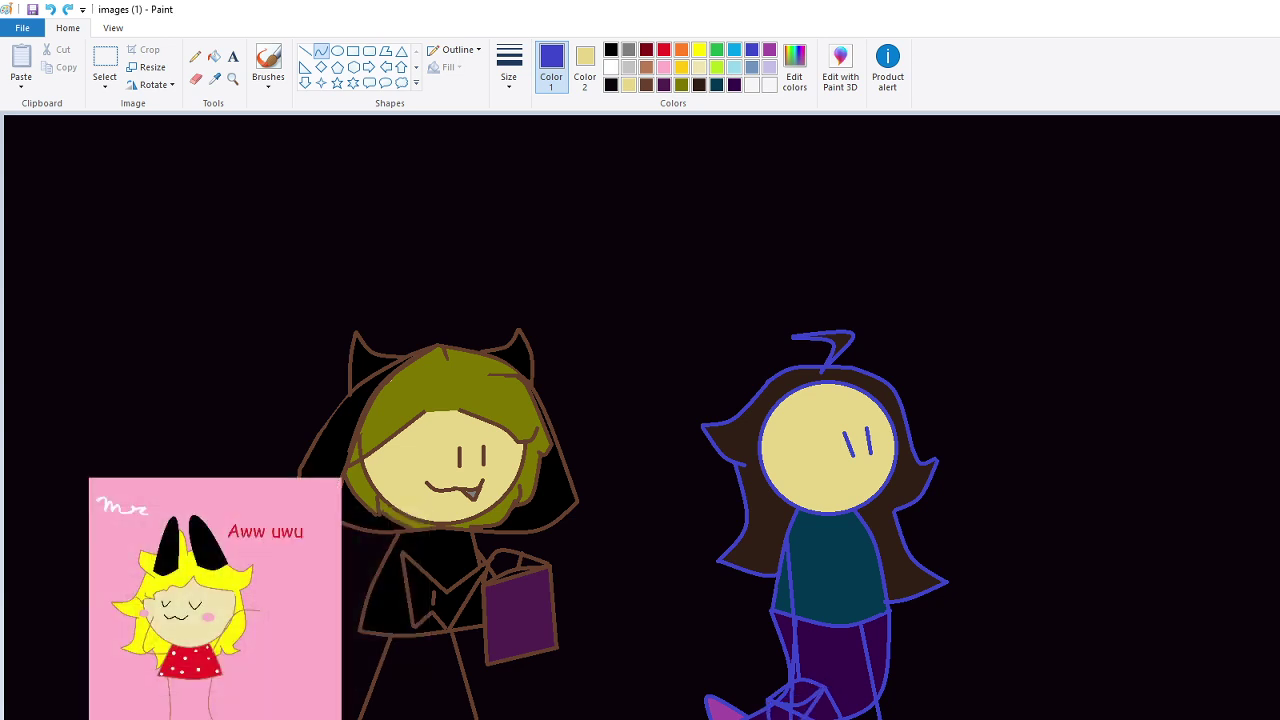
left_click(942, 687)
mouse_move(825, 688)
left_mouse_down()
mouse_move(767, 704)
mouse_move(800, 719)
left_mouse_up()
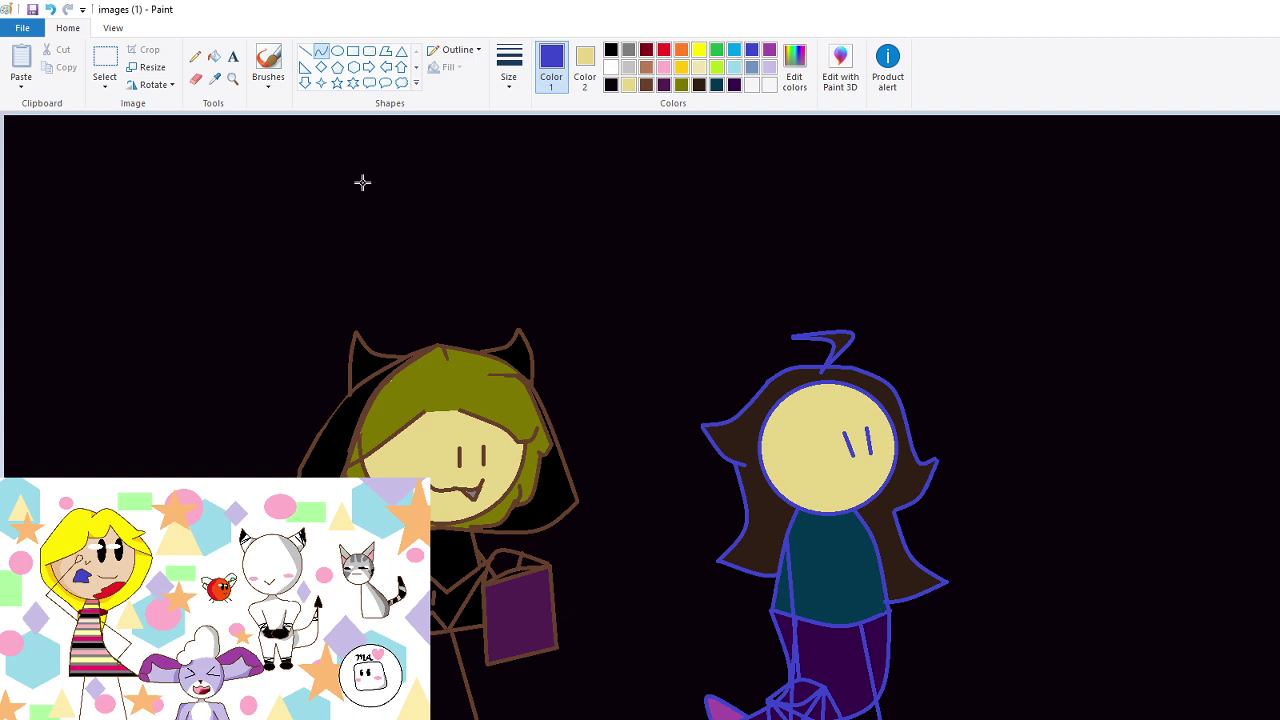
Mix a dark maroon drawing colour by darkening the pink swatch, ready for straight lines
left_click(305, 51)
left_click(647, 51)
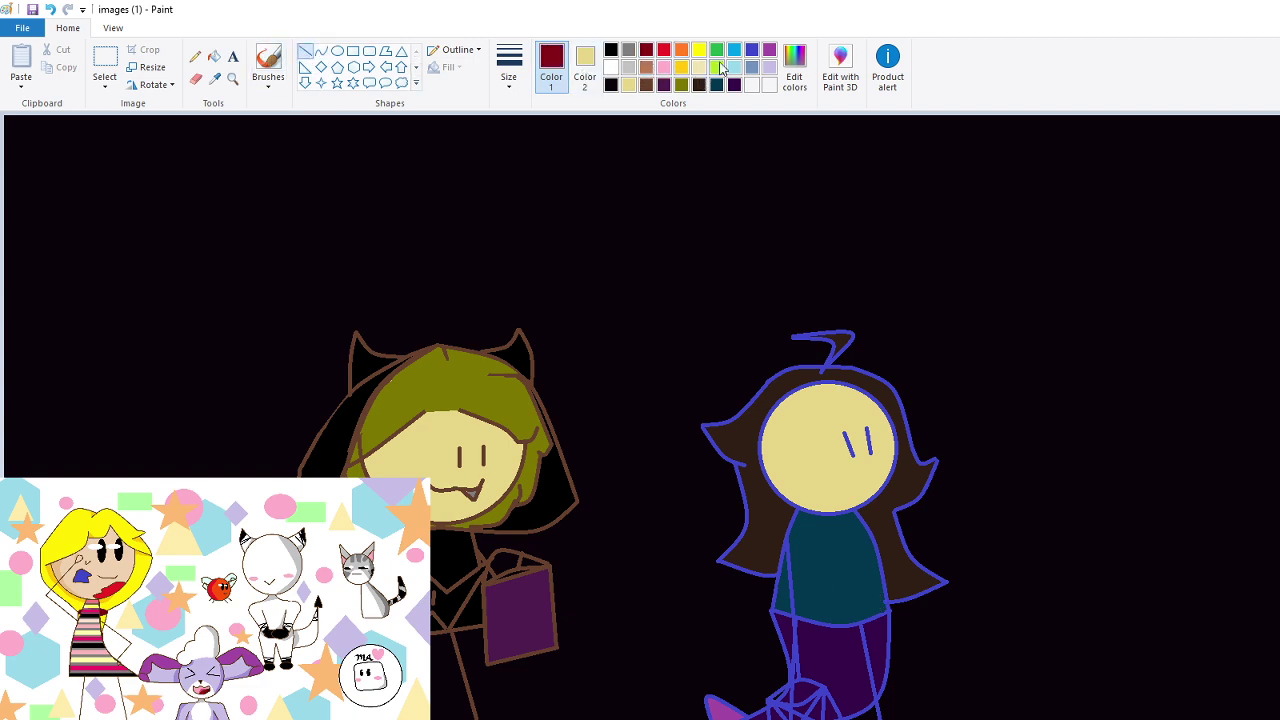
left_click(663, 67)
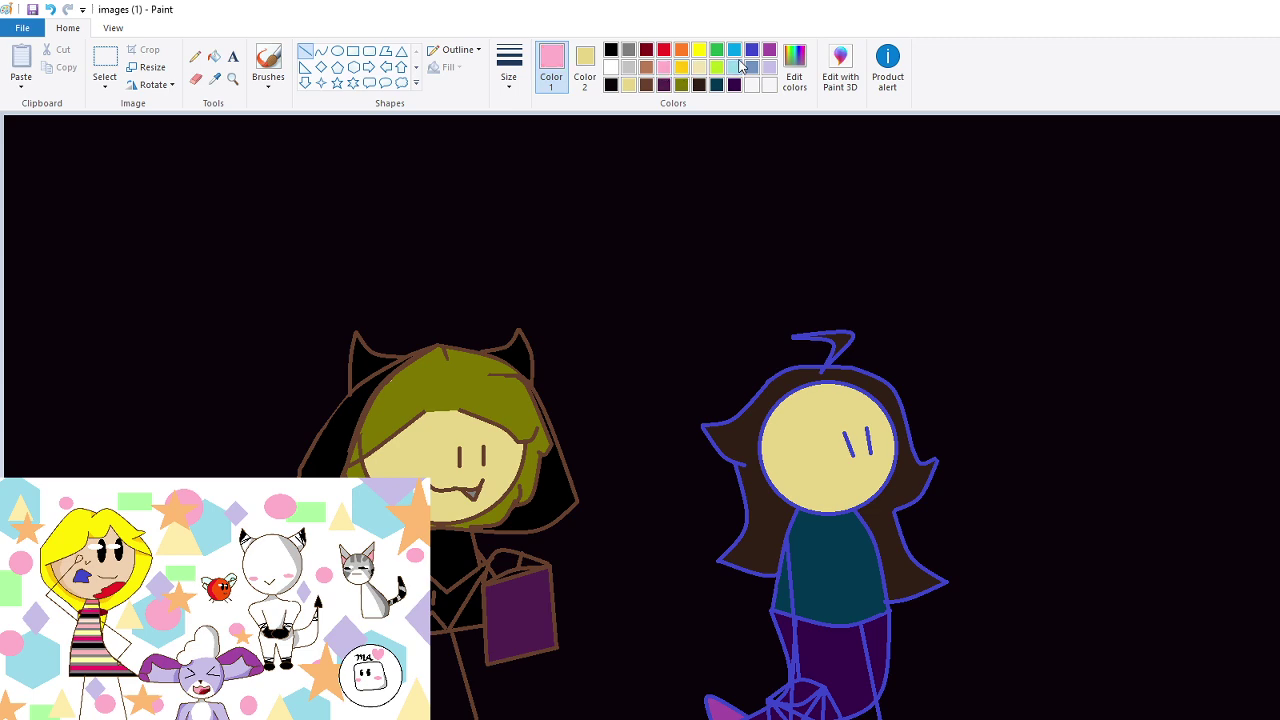
left_click(794, 70)
left_click_drag(930, 420, 932, 432)
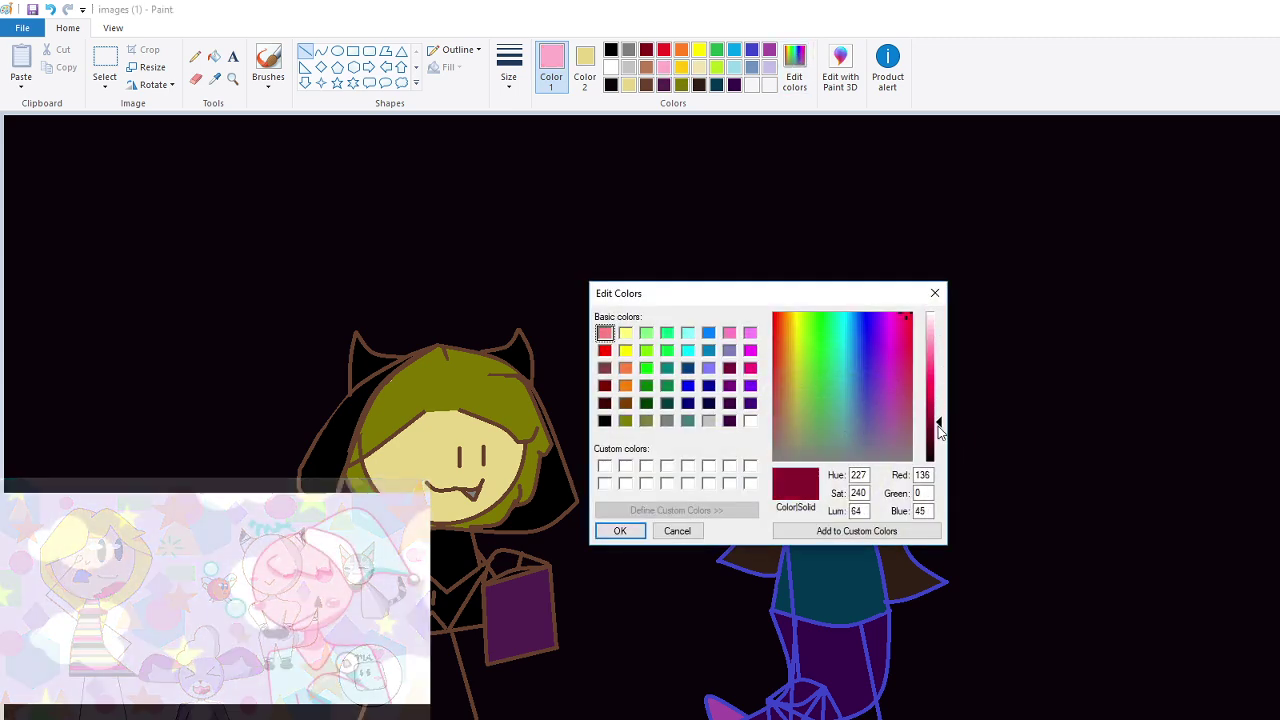
left_click(620, 531)
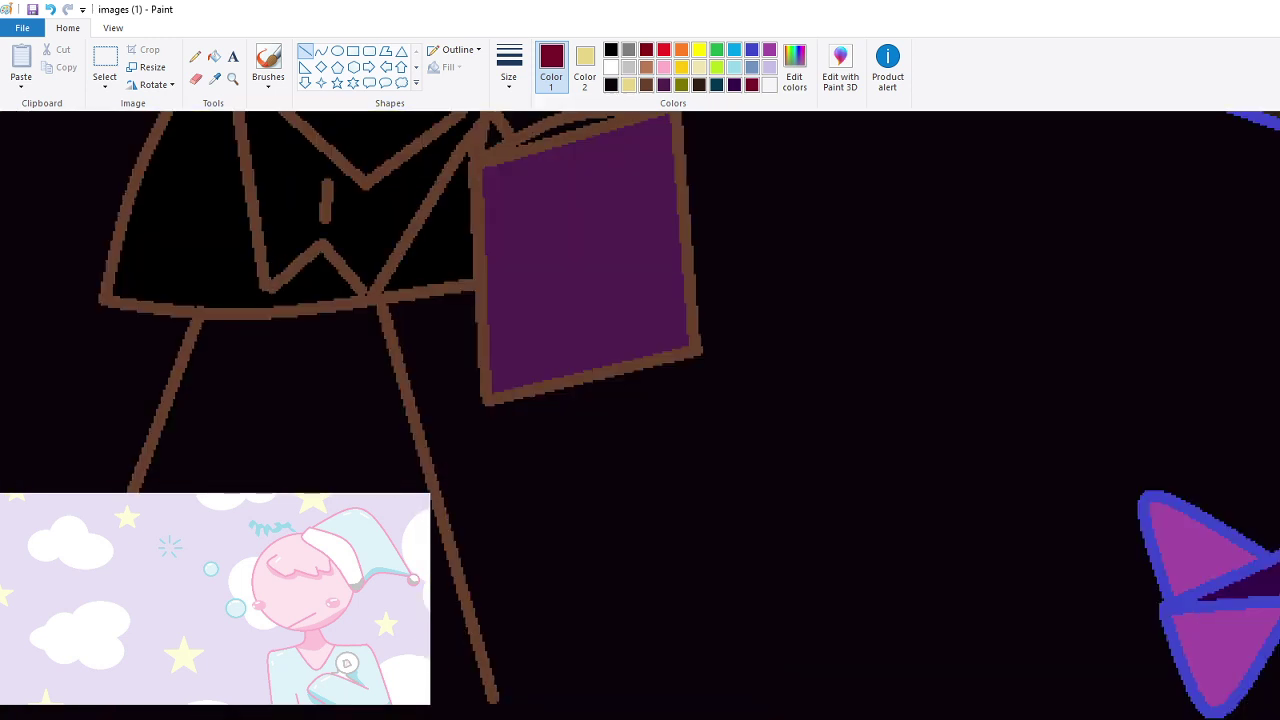
Draw short maroon lines just inside the ragged shape's edges to separate its outline from the inner lines
scroll(1037, 604, "right", 10)
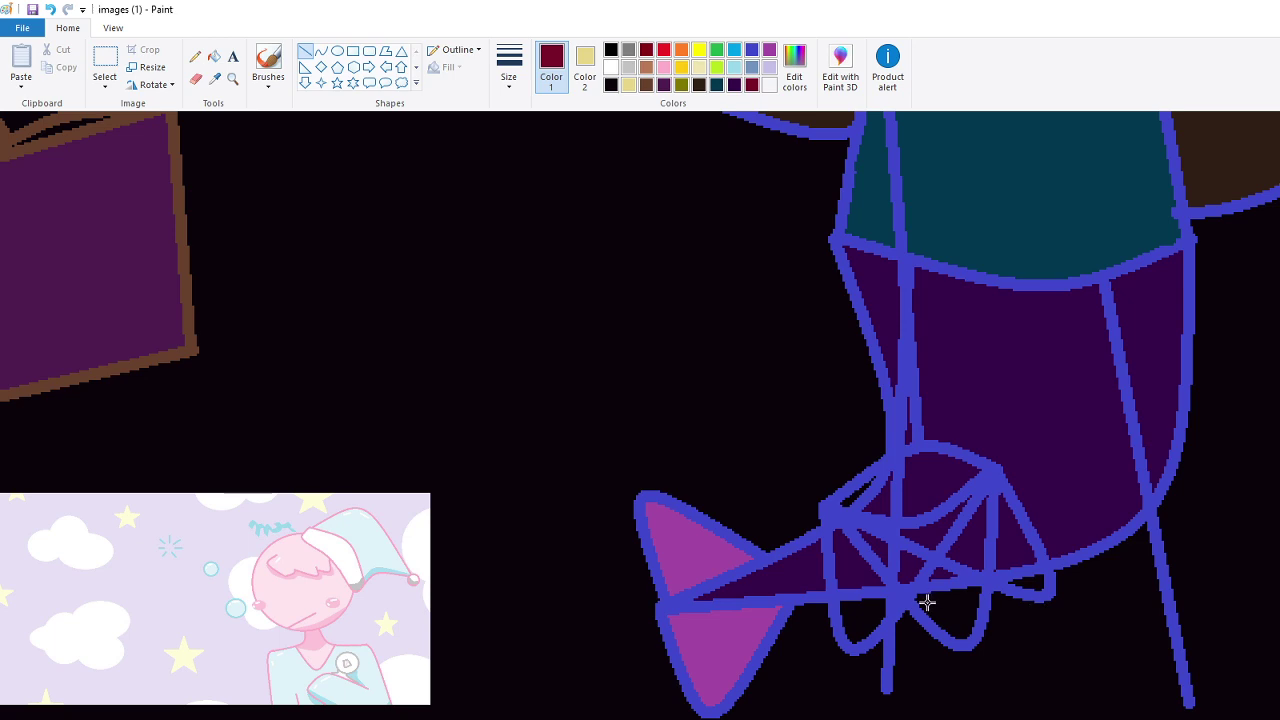
mouse_move(926, 600)
left_mouse_down()
mouse_move(886, 595)
mouse_move(882, 607)
left_mouse_up()
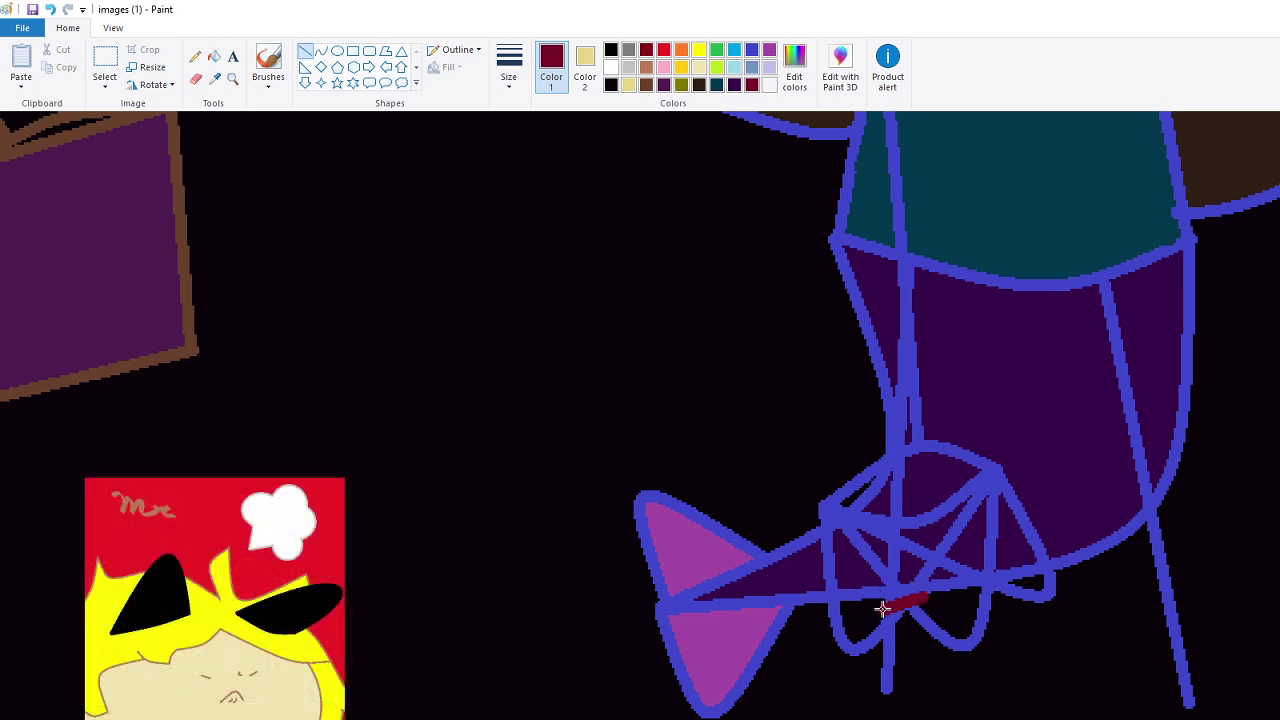
key("alt+Tab")
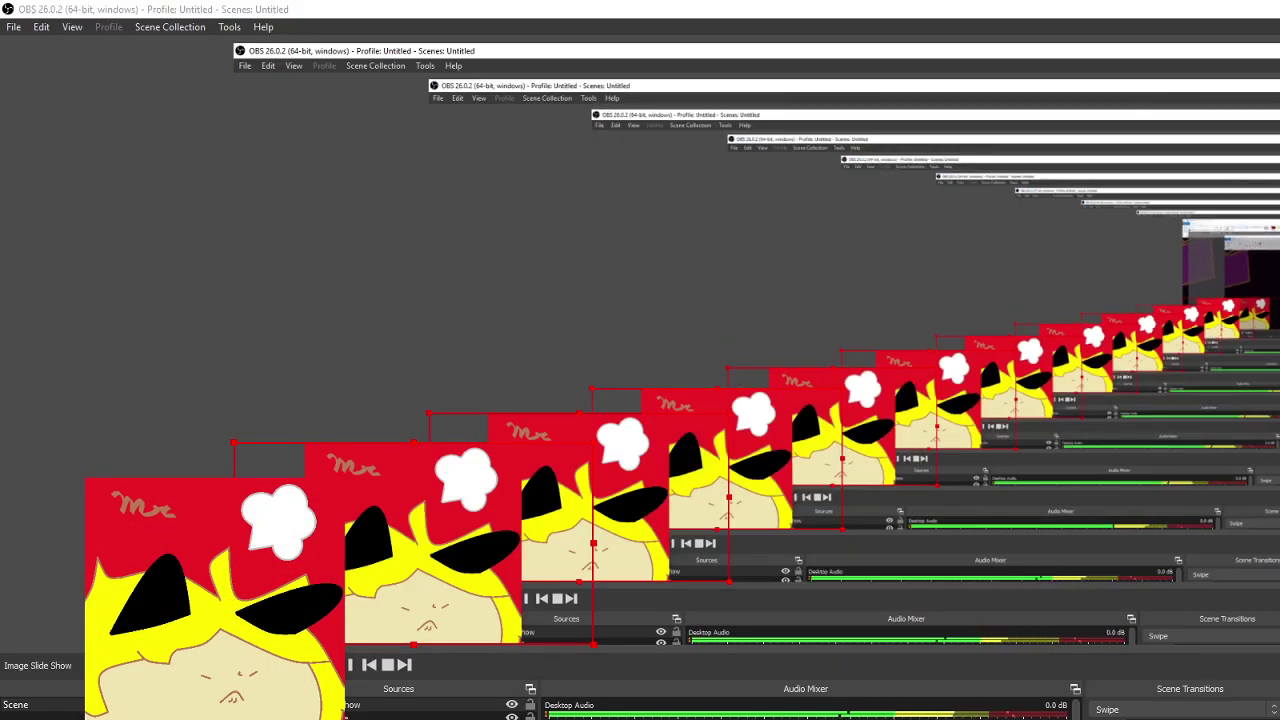
key("alt+Tab")
left_click_drag(1012, 577, 964, 587)
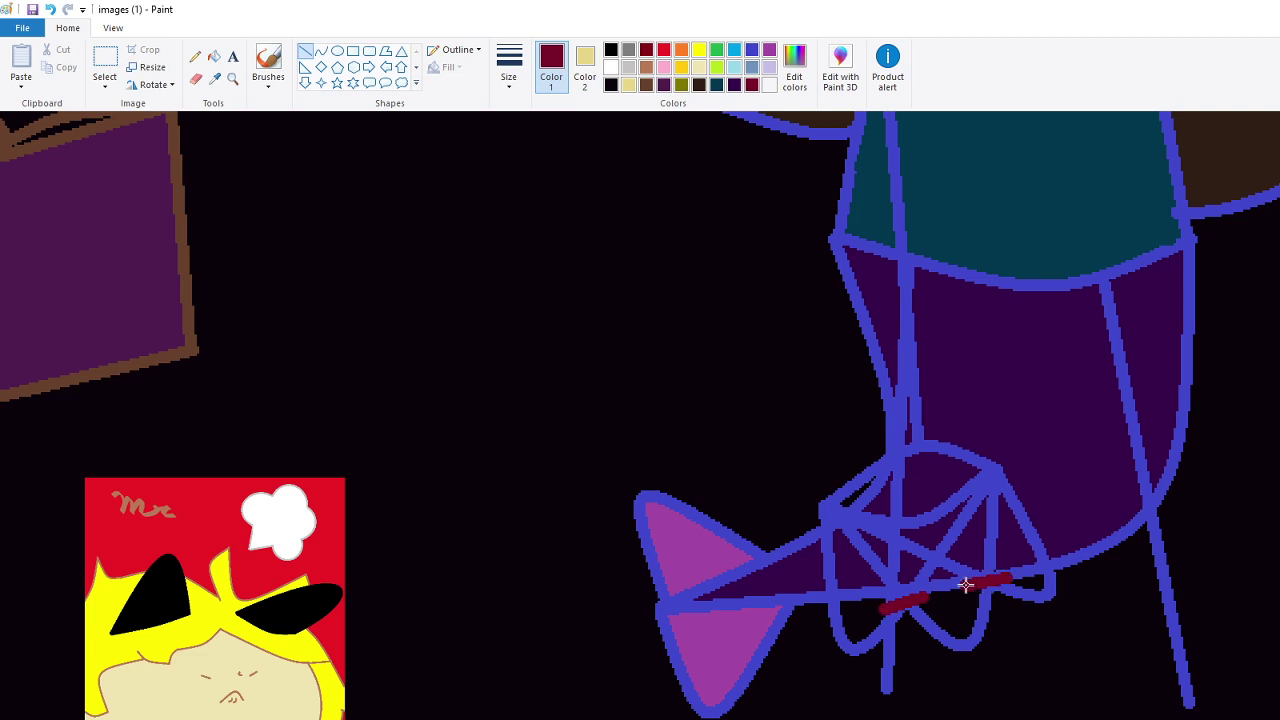
left_click_drag(1031, 561, 1038, 578)
left_click_drag(842, 585, 846, 608)
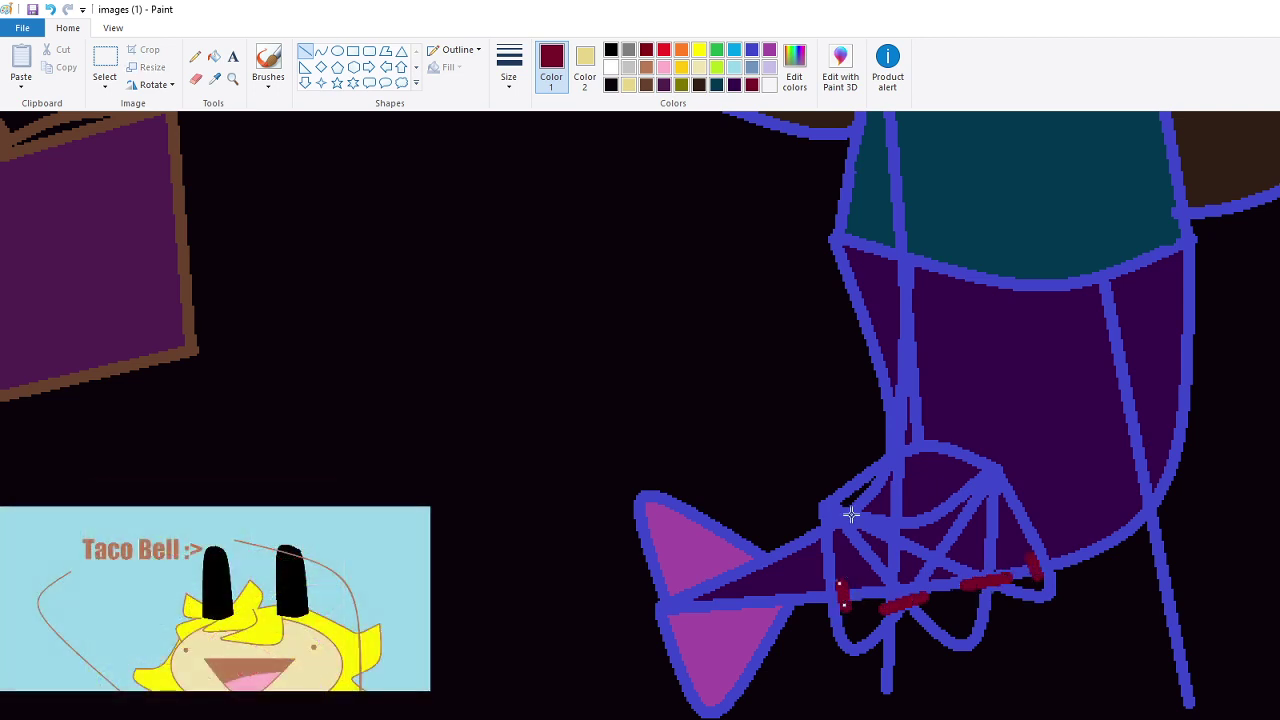
left_click_drag(846, 503, 836, 507)
mouse_move(916, 456)
left_mouse_down()
mouse_move(877, 477)
mouse_move(886, 463)
mouse_move(866, 490)
left_mouse_up()
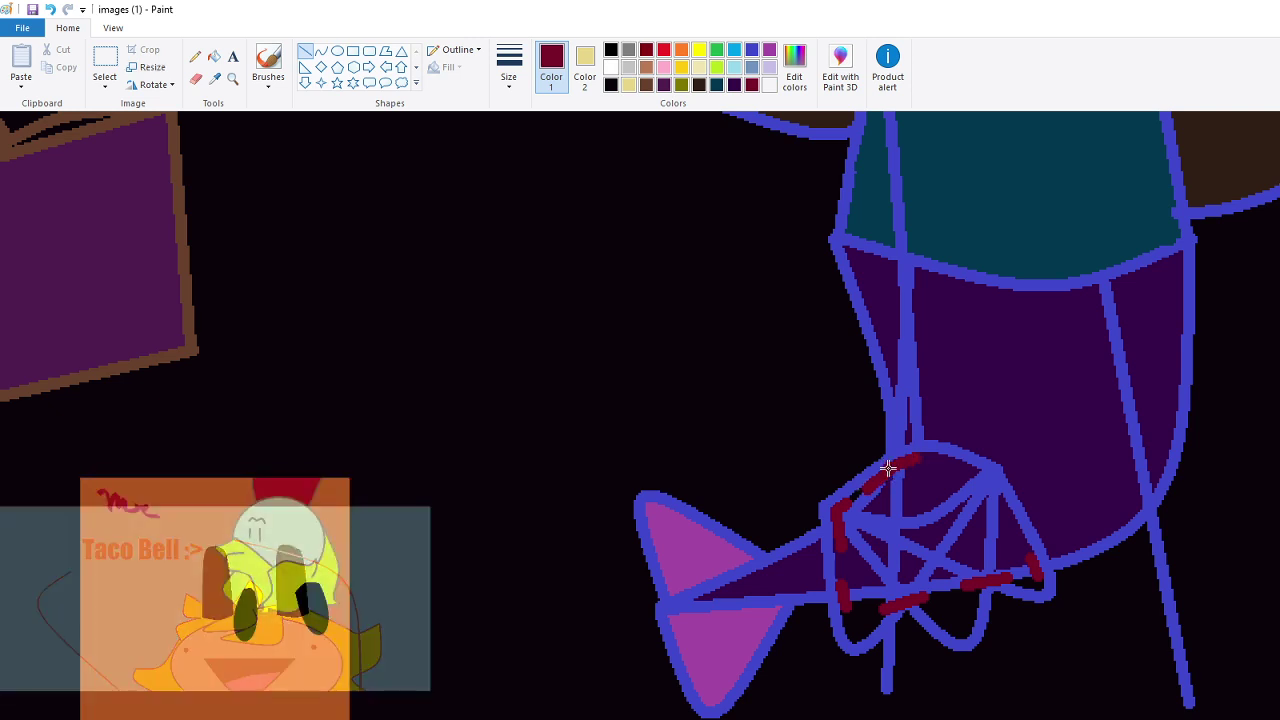
mouse_move(967, 467)
left_mouse_down()
mouse_move(1000, 497)
mouse_move(990, 477)
left_mouse_up()
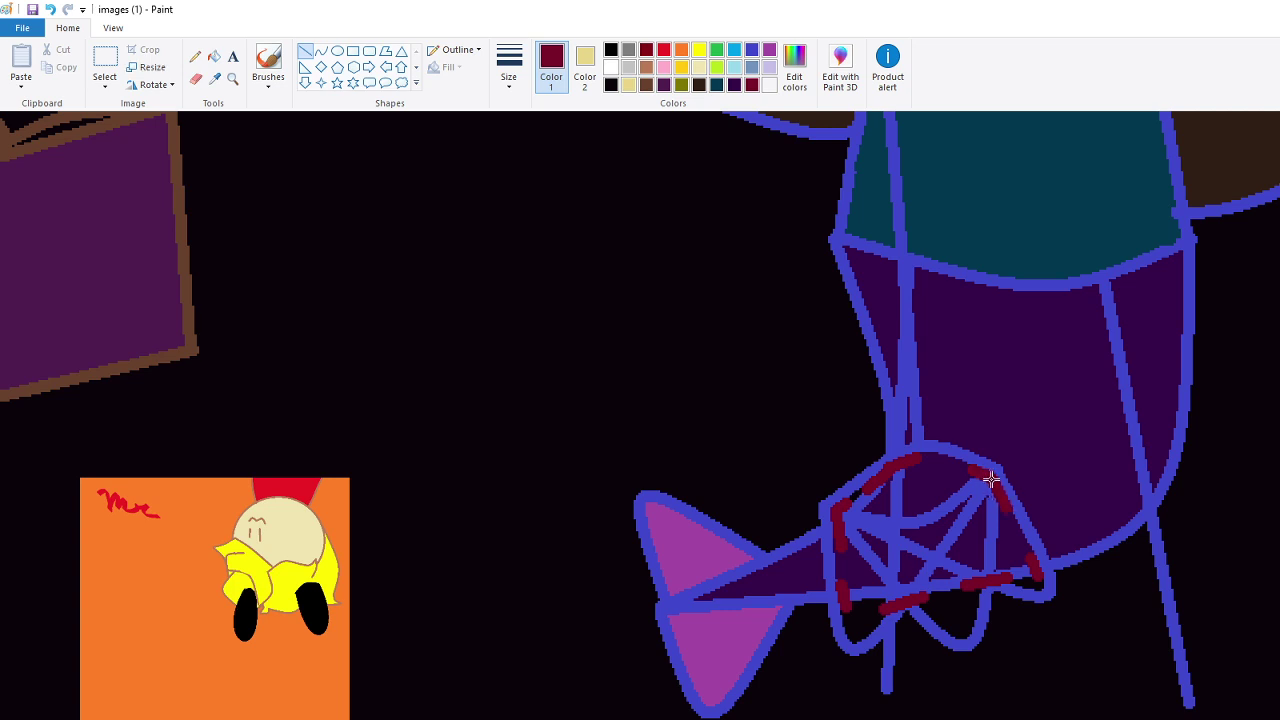
Fill the inner lines and all enclosed sections of the ragged shape with maroon
left_click(214, 57)
left_click(879, 525)
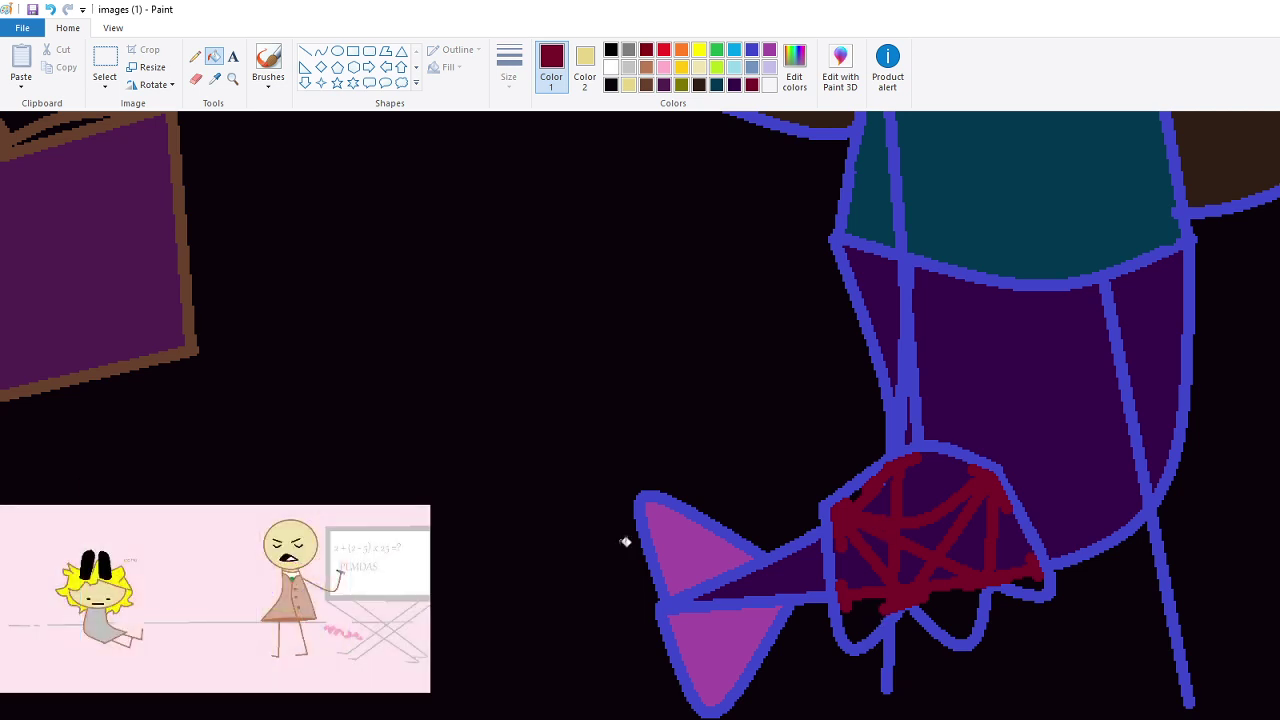
left_click(961, 613)
left_click(970, 550)
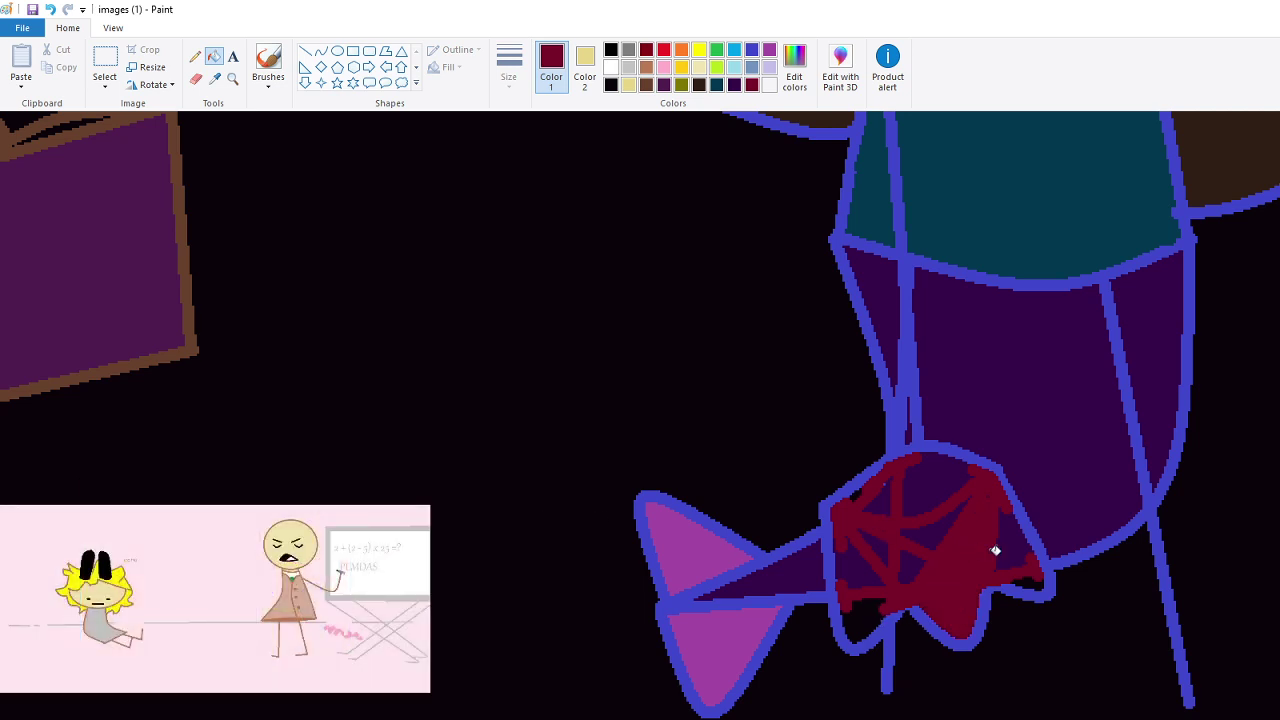
left_click(1020, 548)
left_click(1028, 577)
left_click(927, 515)
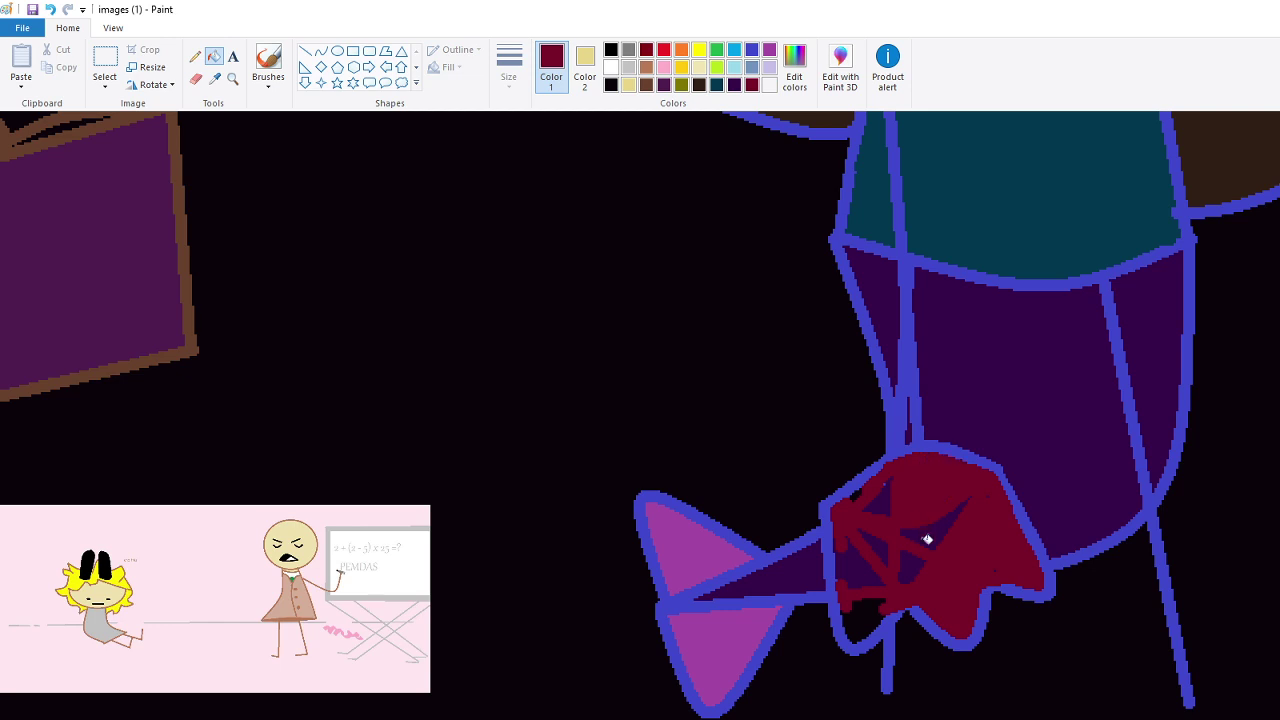
left_click(906, 512)
left_click(887, 506)
left_click(913, 560)
left_click(880, 545)
left_click(857, 571)
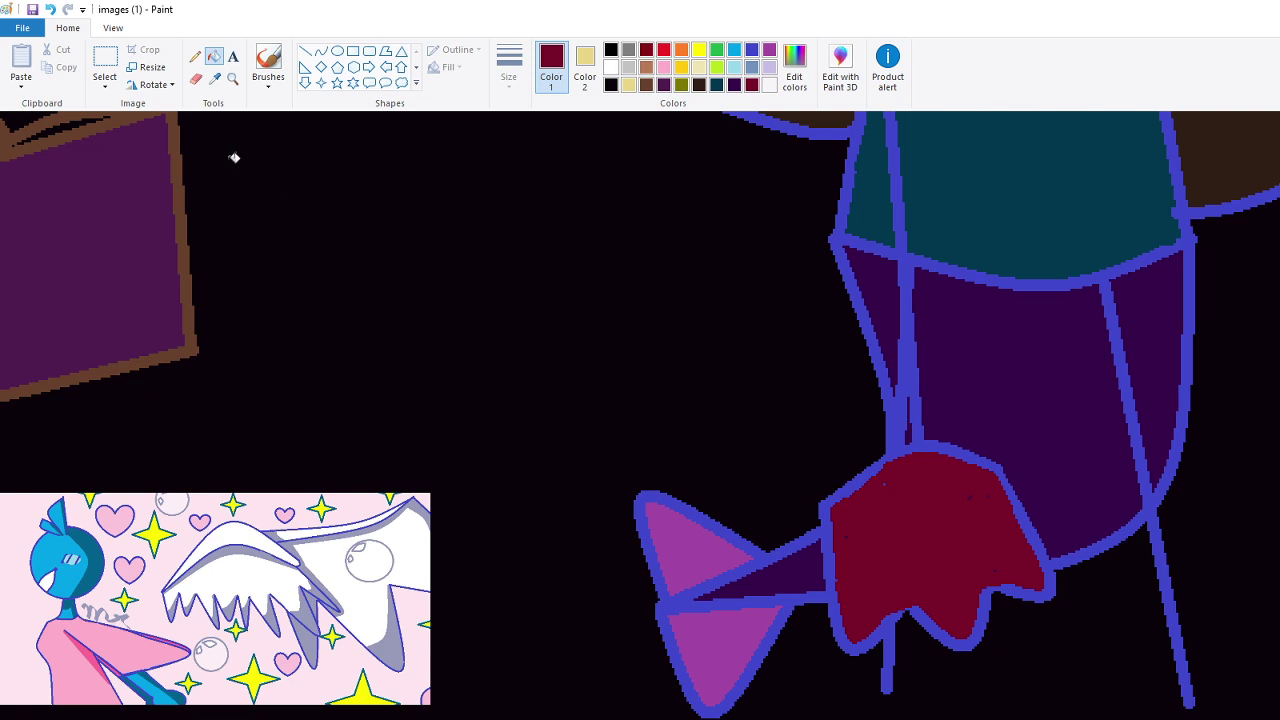
Cover the leftover dark specks inside the ragged shape with short maroon lines
left_click(305, 51)
left_click_drag(893, 476, 873, 487)
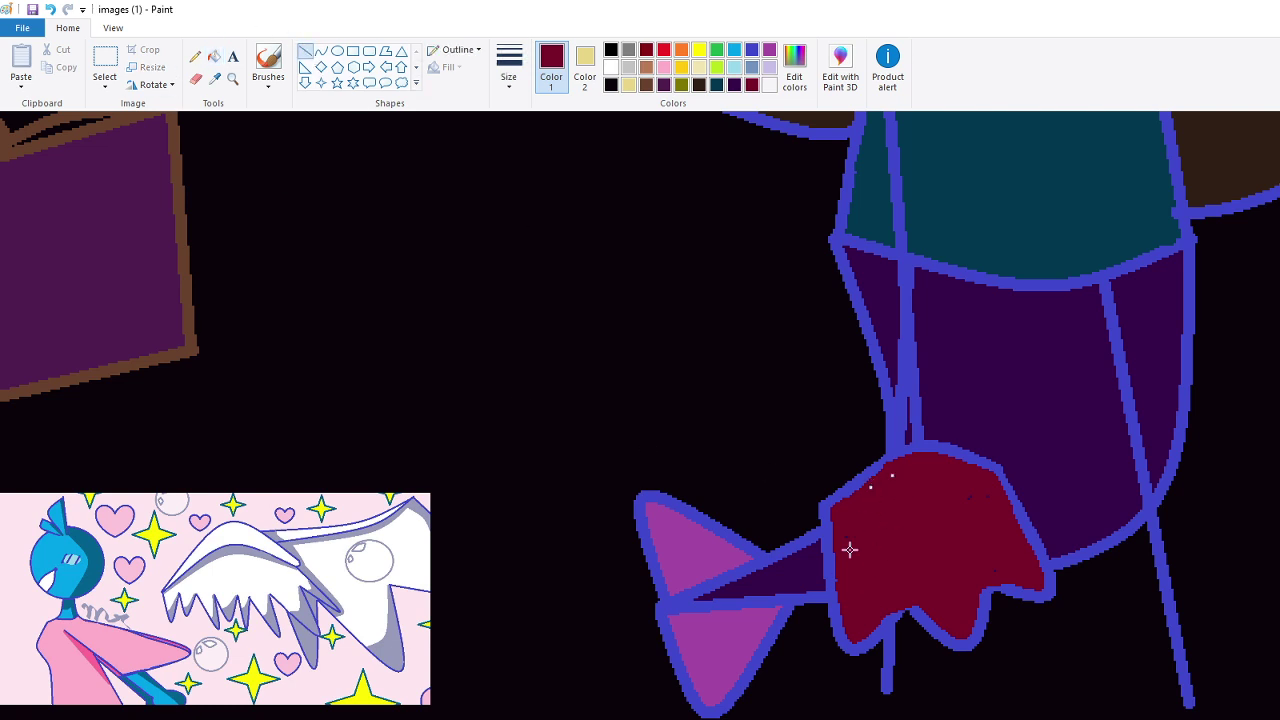
left_click_drag(848, 537, 860, 570)
left_click_drag(964, 497, 991, 493)
left_click_drag(998, 574, 967, 580)
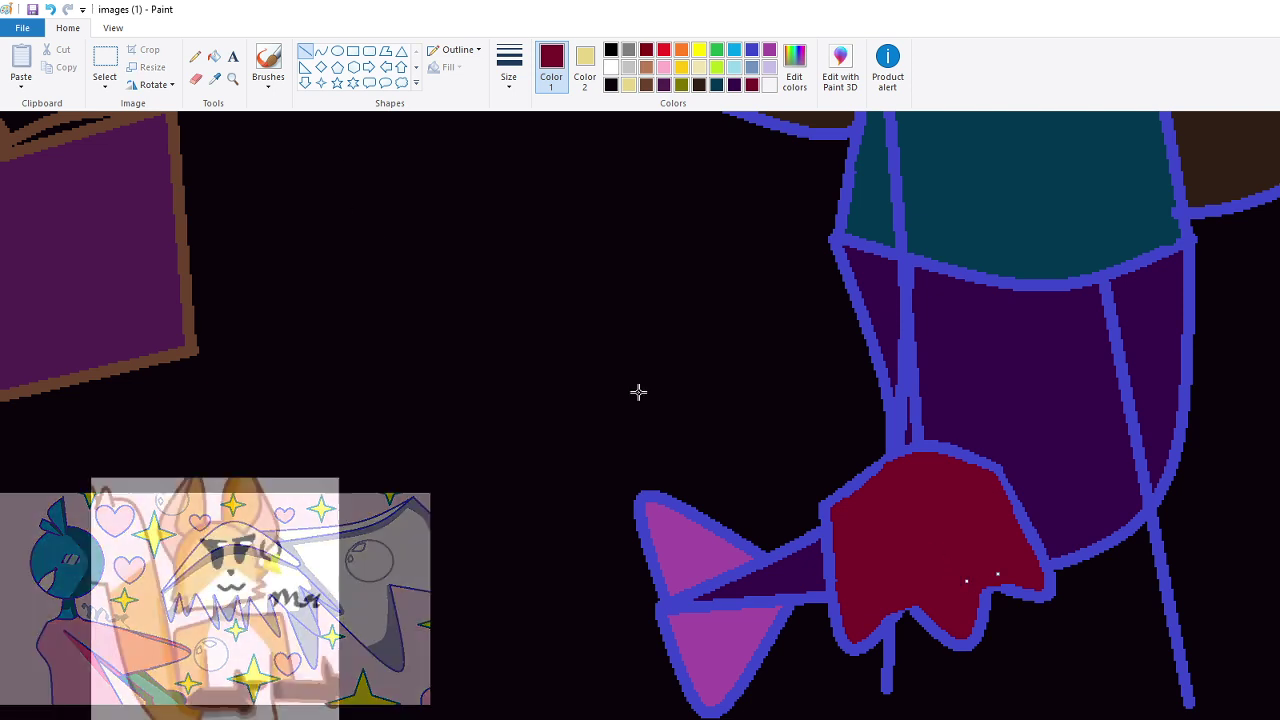
left_click(483, 582)
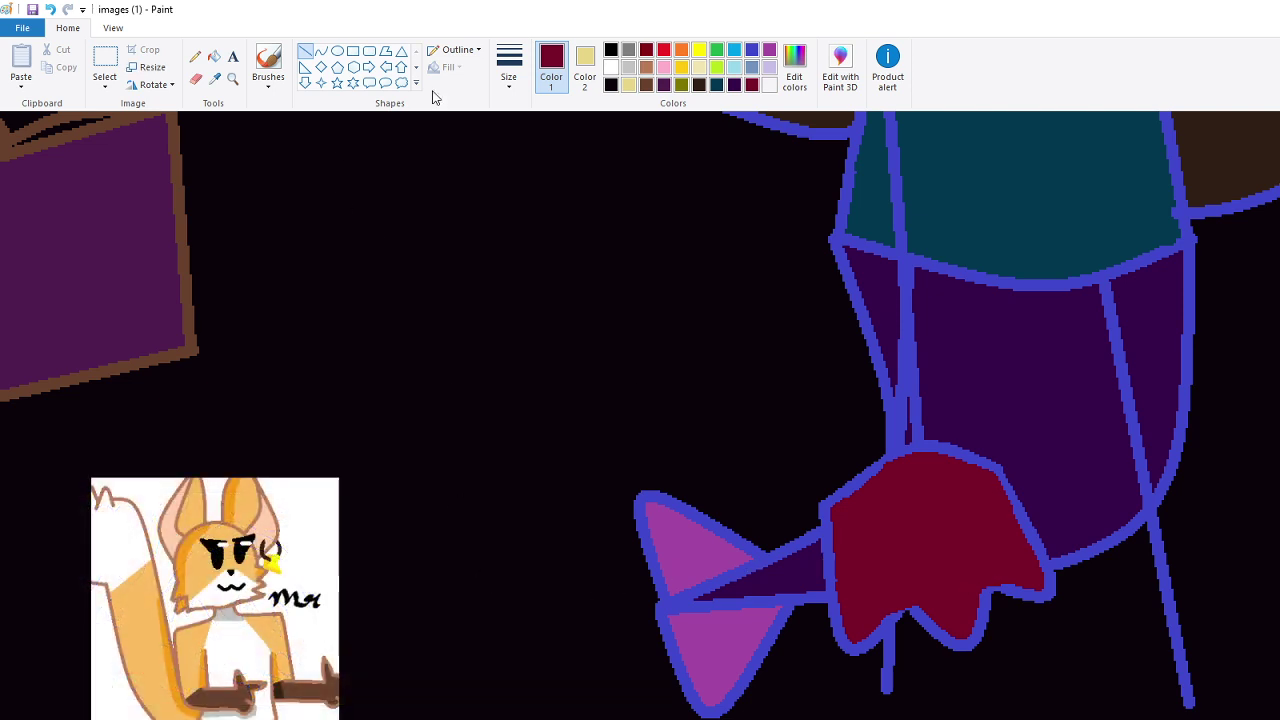
Draw a sagging indigo curve between the ragged shape's two upper corners, trying purple shades before keeping indigo
left_click(320, 51)
left_click(752, 50)
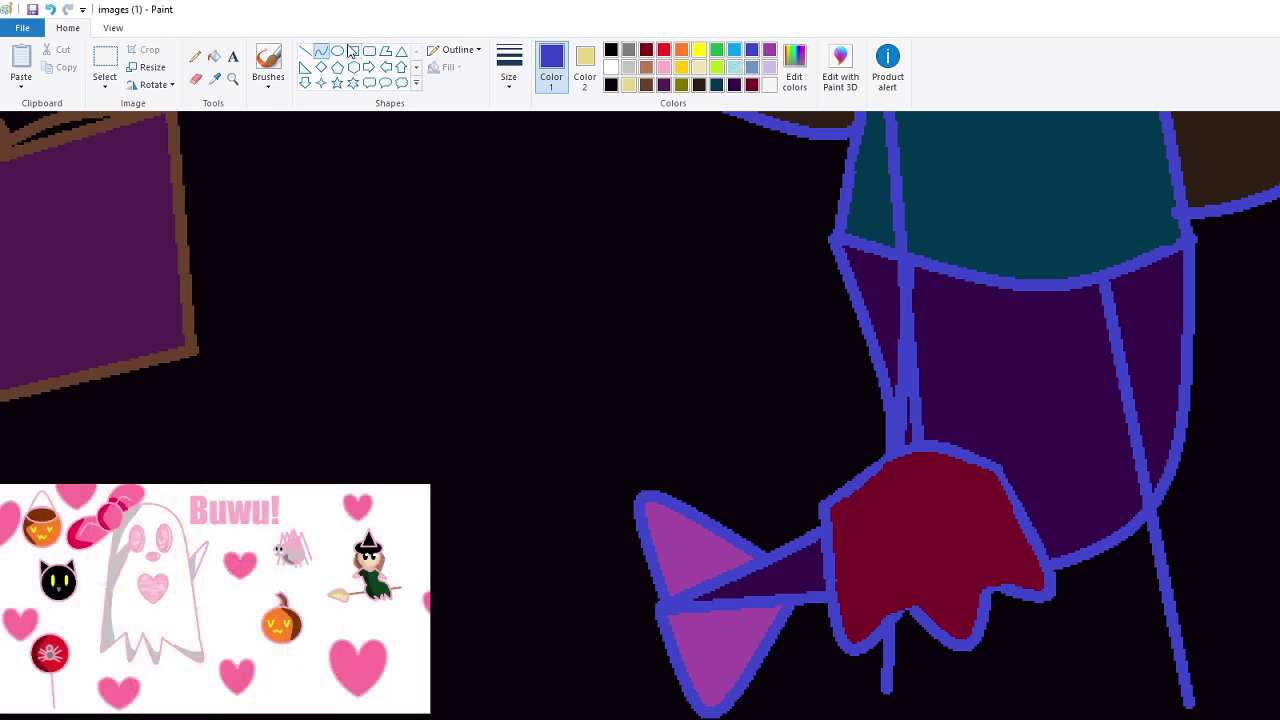
mouse_move(1000, 469)
left_mouse_down()
mouse_move(940, 493)
mouse_move(831, 504)
left_mouse_up()
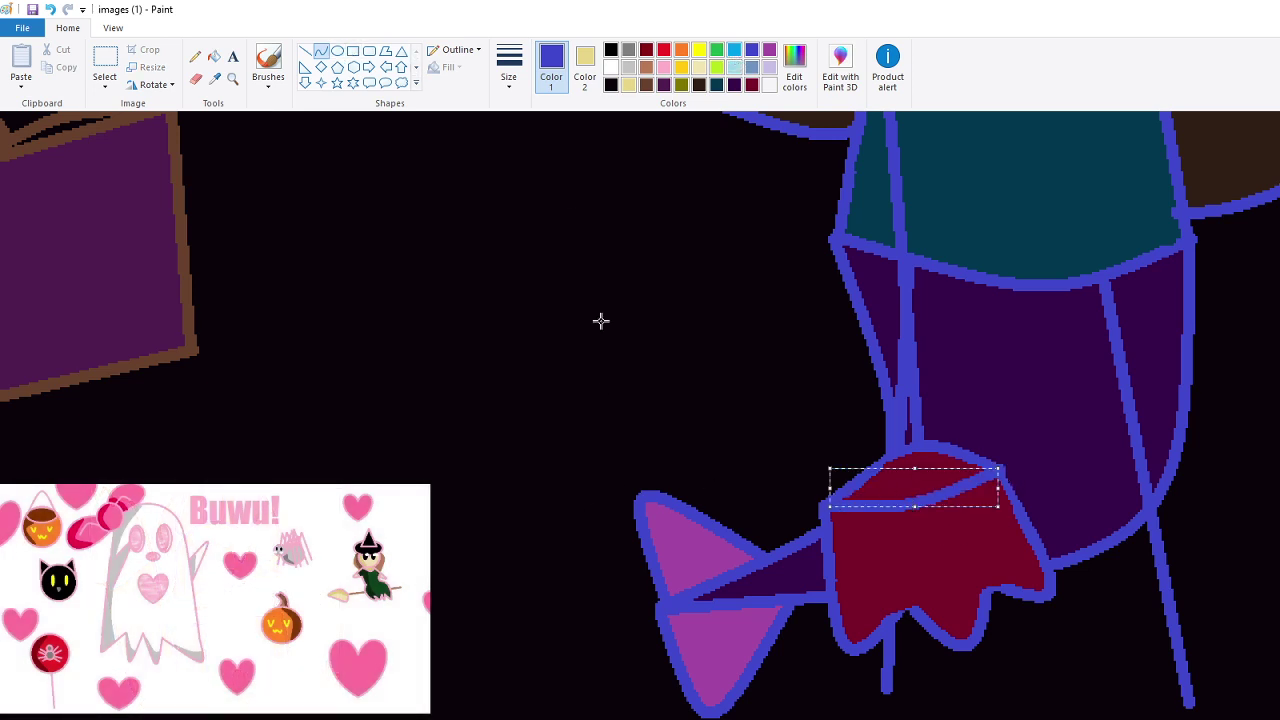
left_click(769, 50)
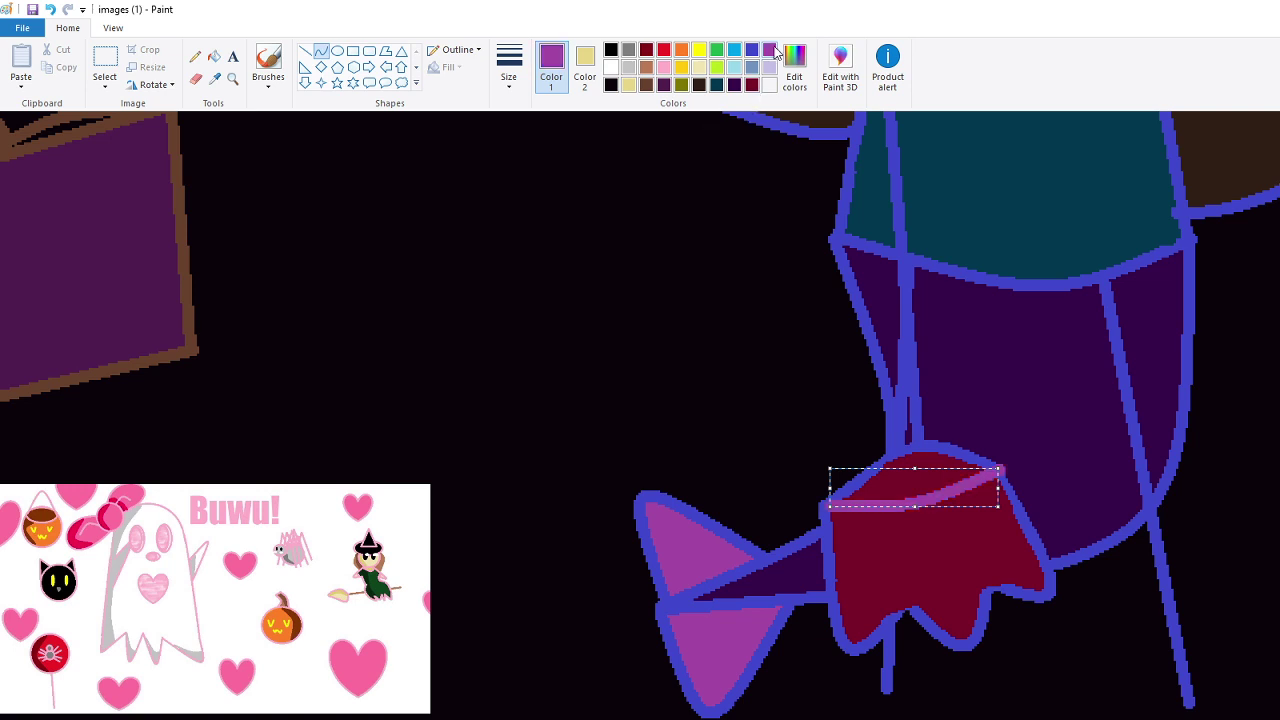
left_click(663, 84)
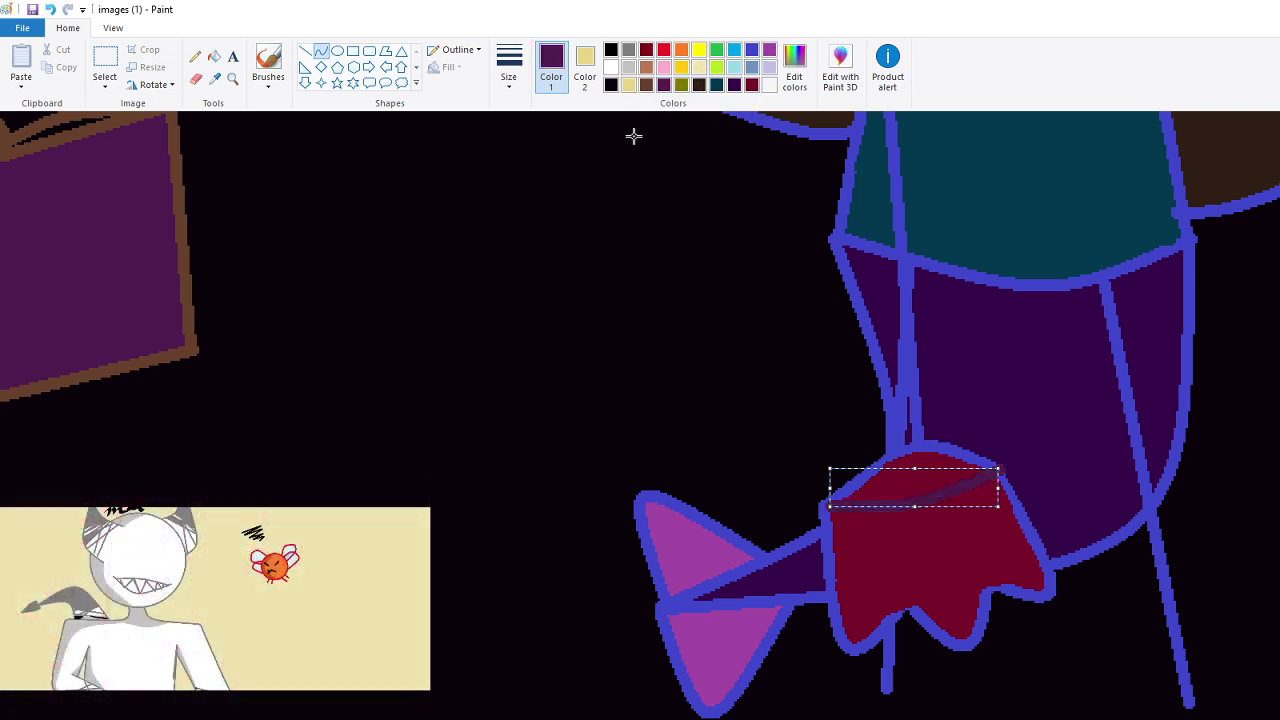
left_click(702, 138)
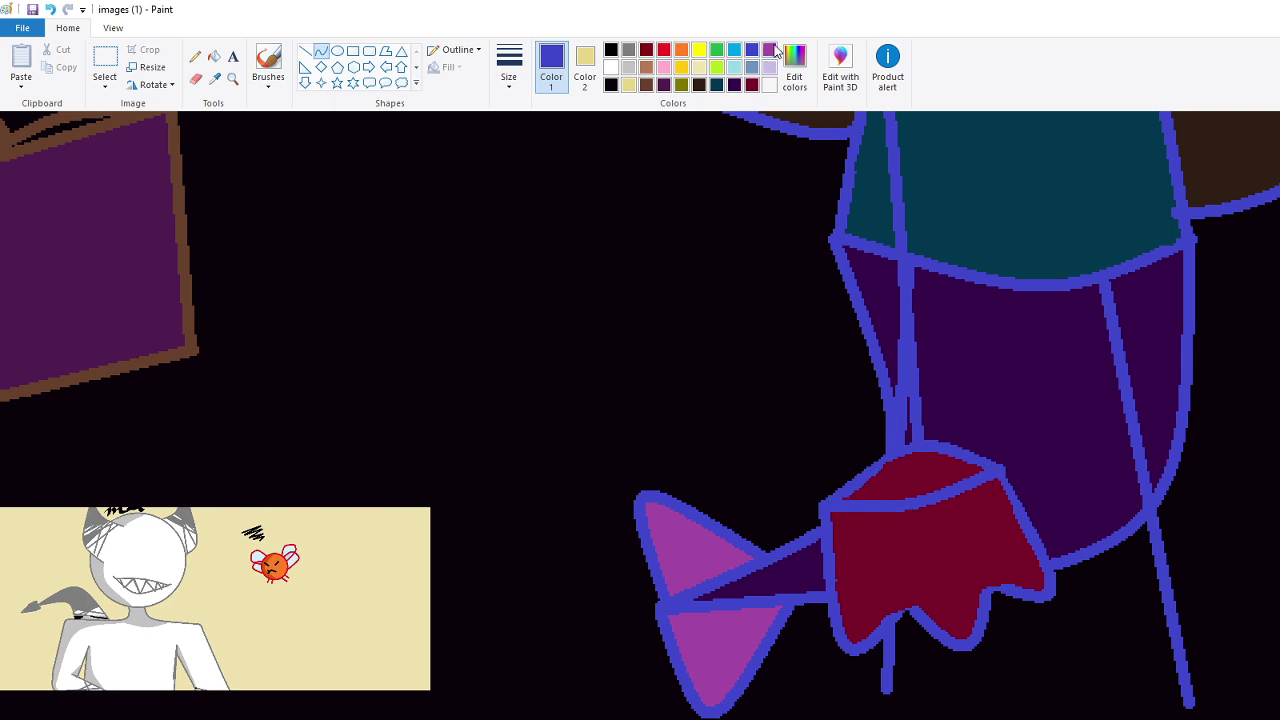
Try bright and dark purple fills on the ragged shape's upper section and a dark purple outline, undoing them all
left_click(769, 49)
left_click(214, 56)
left_click(918, 477)
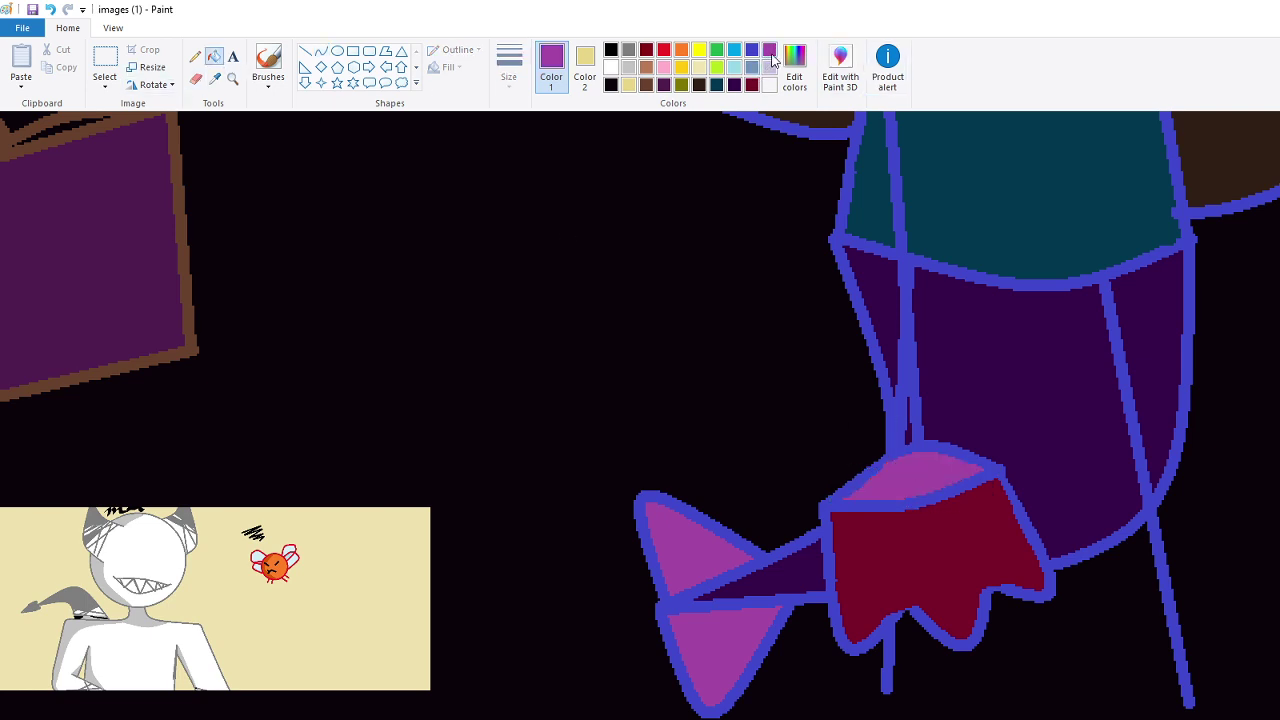
left_click(663, 84)
left_click(903, 447)
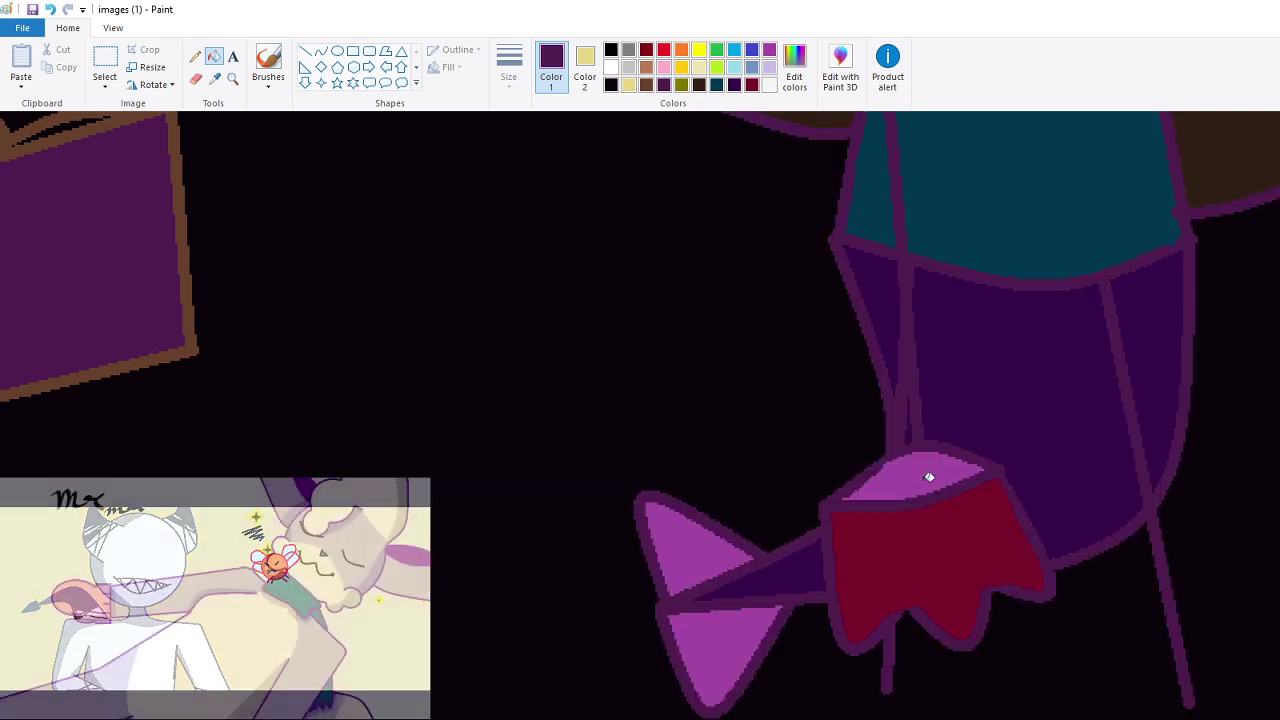
left_click(913, 470)
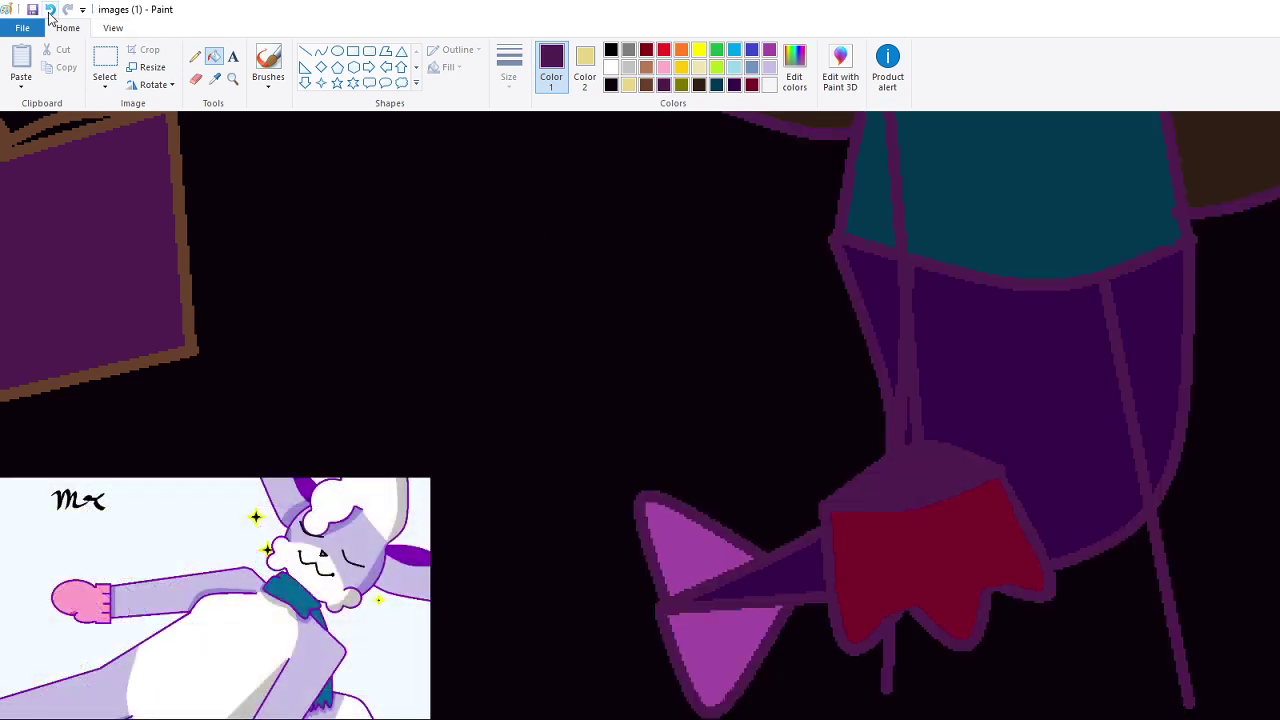
left_click(50, 12)
left_click(50, 12)
left_click(50, 12)
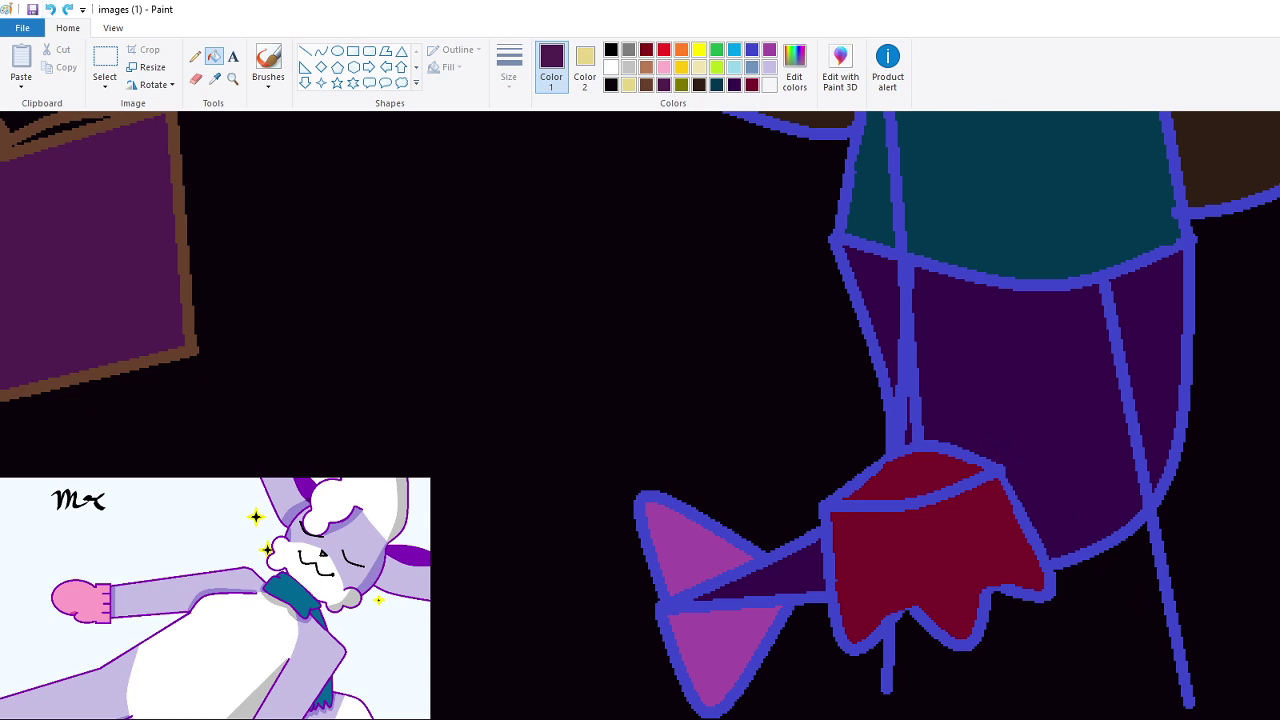
scroll(740, 415, "down", 1)
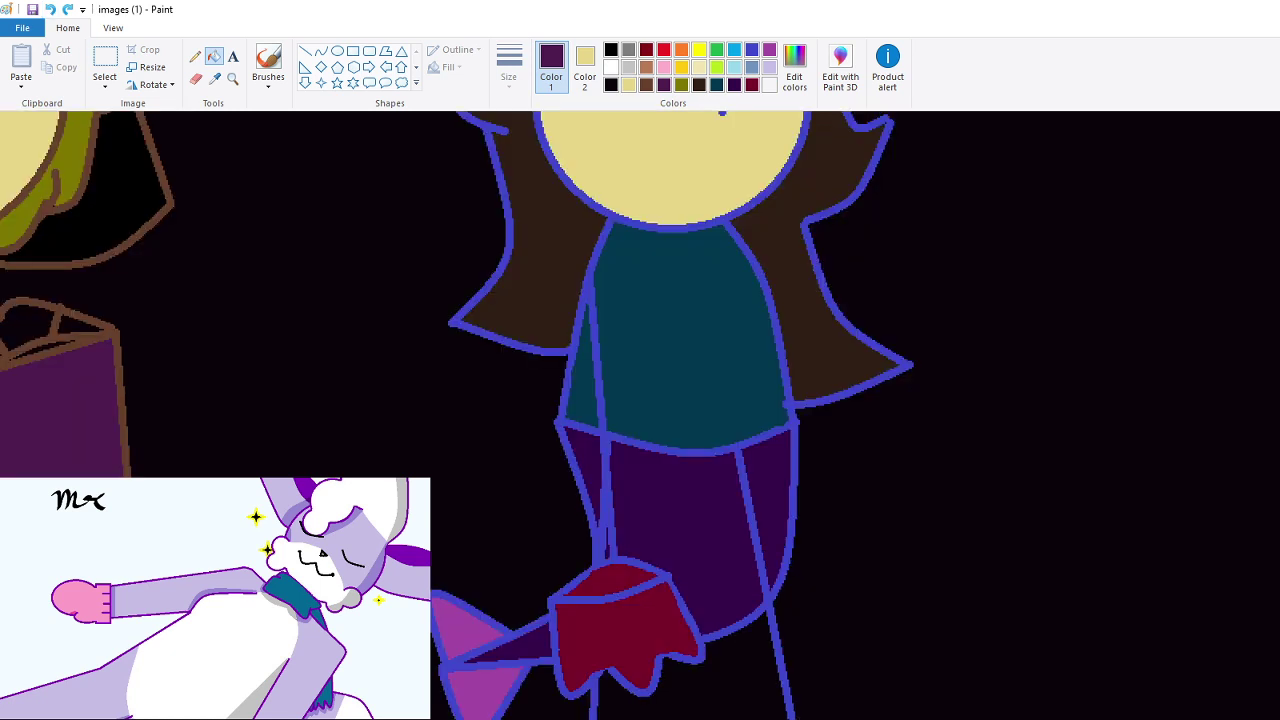
Draw a short slanted indigo mouth line on the lower face of the dark-haired character
key("ctrl+minus")
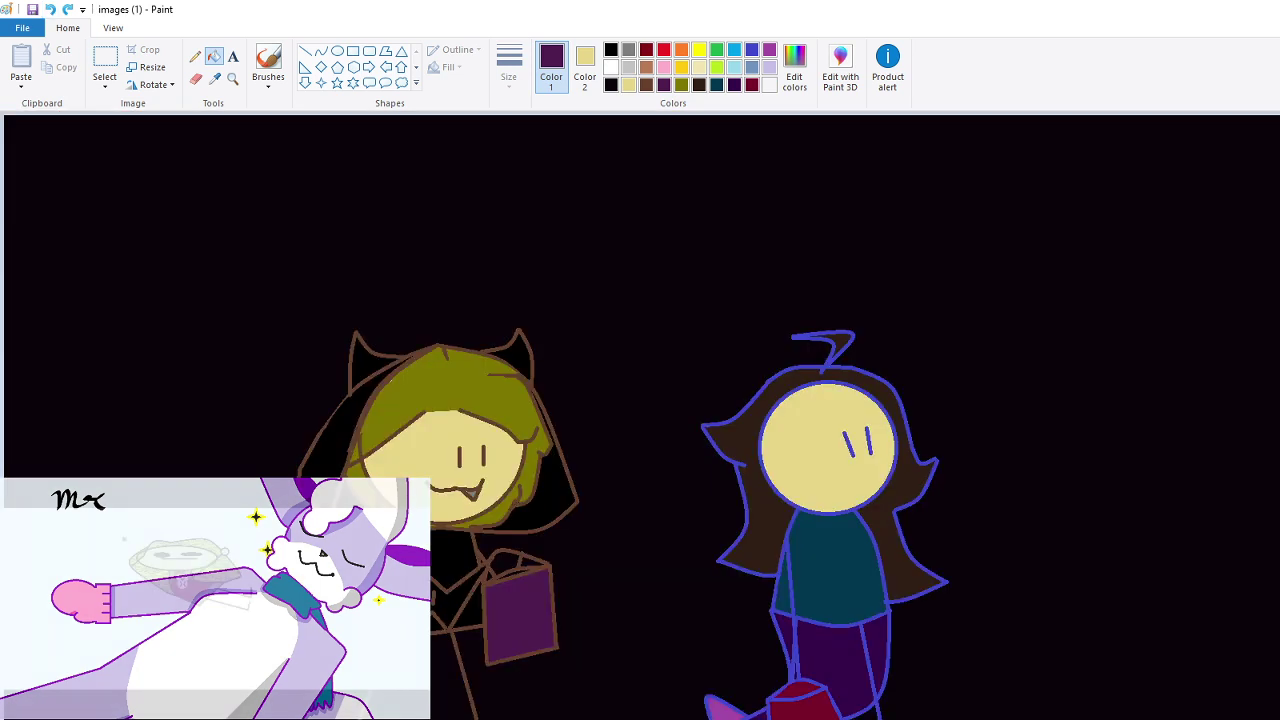
left_click(734, 50)
left_click(751, 50)
left_click(306, 51)
mouse_move(849, 474)
left_mouse_down()
mouse_move(923, 508)
mouse_move(895, 491)
left_mouse_up()
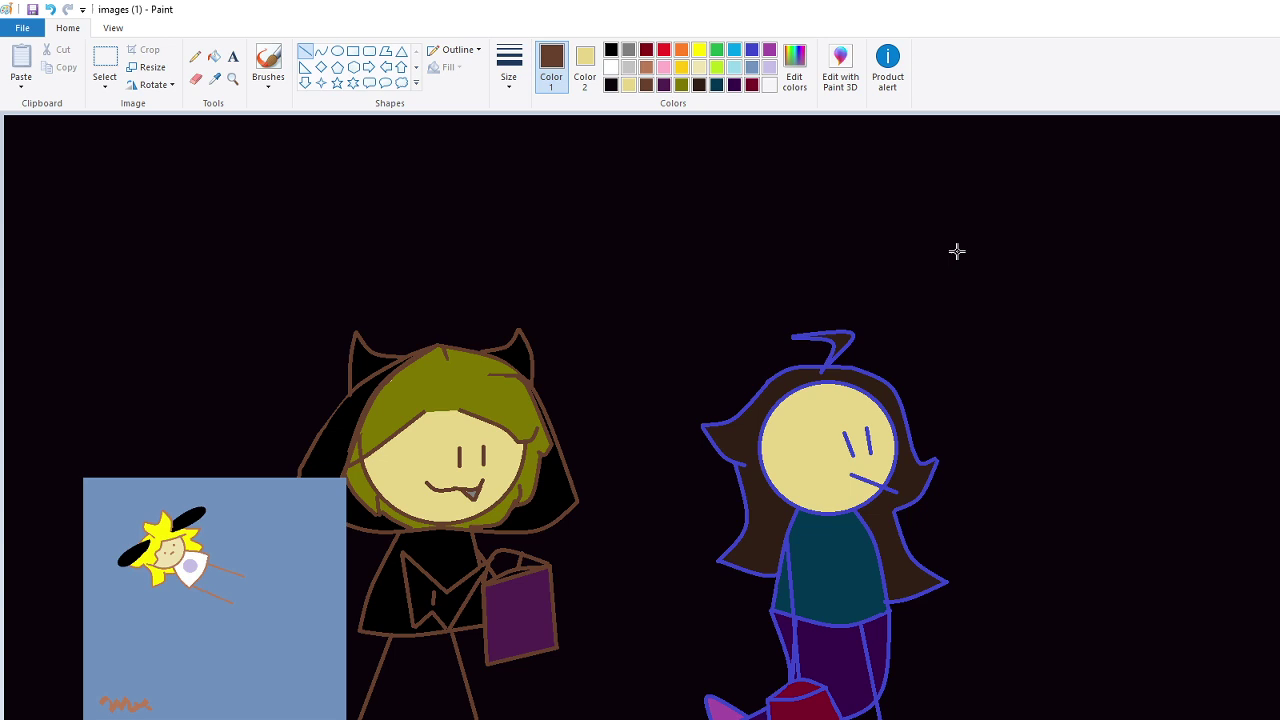
Draw a tan-filled circle with a maroon outline as a third character's head, well beside the dark-haired character
left_click(752, 84)
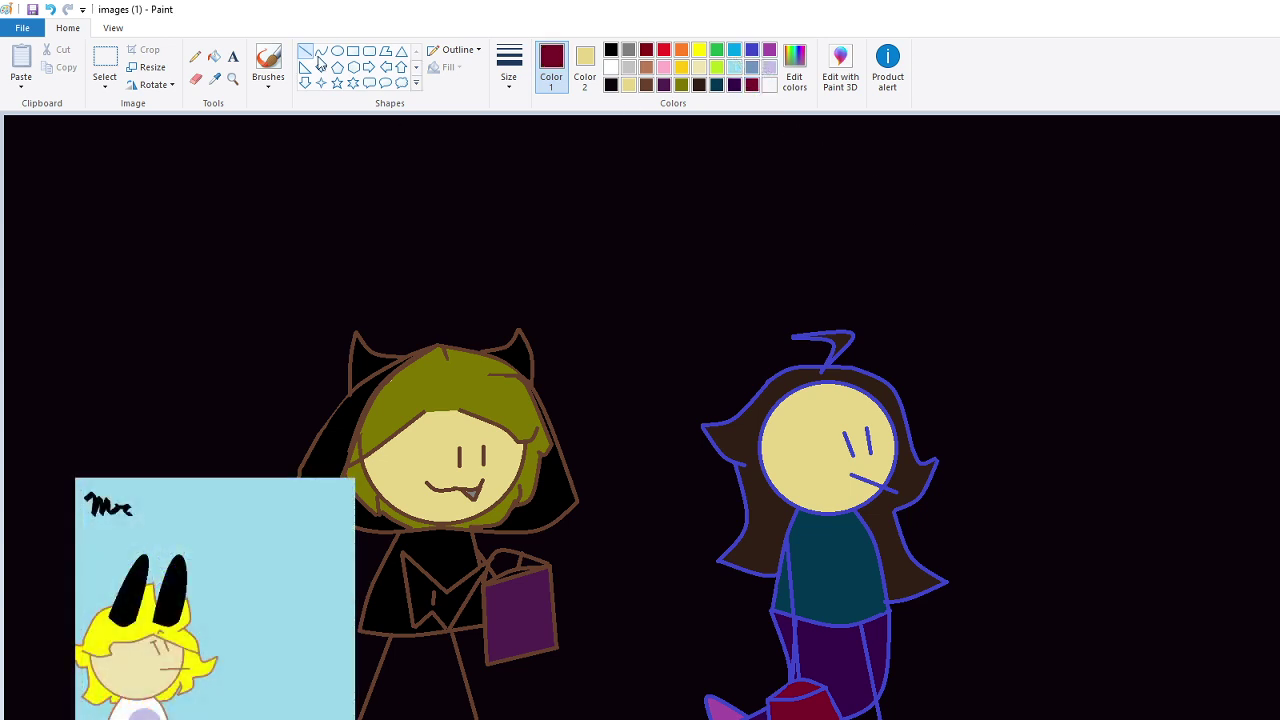
left_click(338, 52)
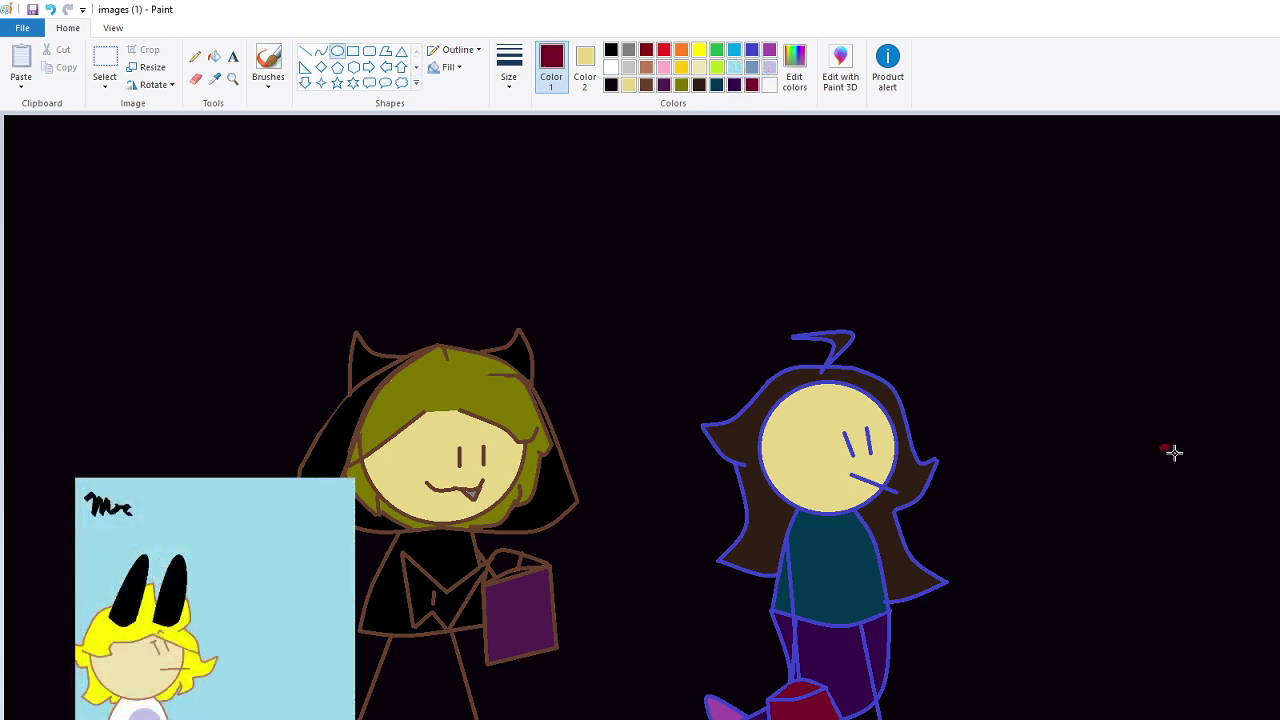
mouse_move(1160, 446)
left_mouse_down()
mouse_move(1279, 575)
mouse_move(1279, 593)
left_mouse_up()
mouse_move(1279, 539)
left_mouse_down()
mouse_move(1279, 415)
mouse_move(1279, 439)
mouse_move(1247, 441)
mouse_move(1261, 449)
mouse_move(1248, 423)
mouse_move(1252, 507)
mouse_move(1256, 485)
left_mouse_up()
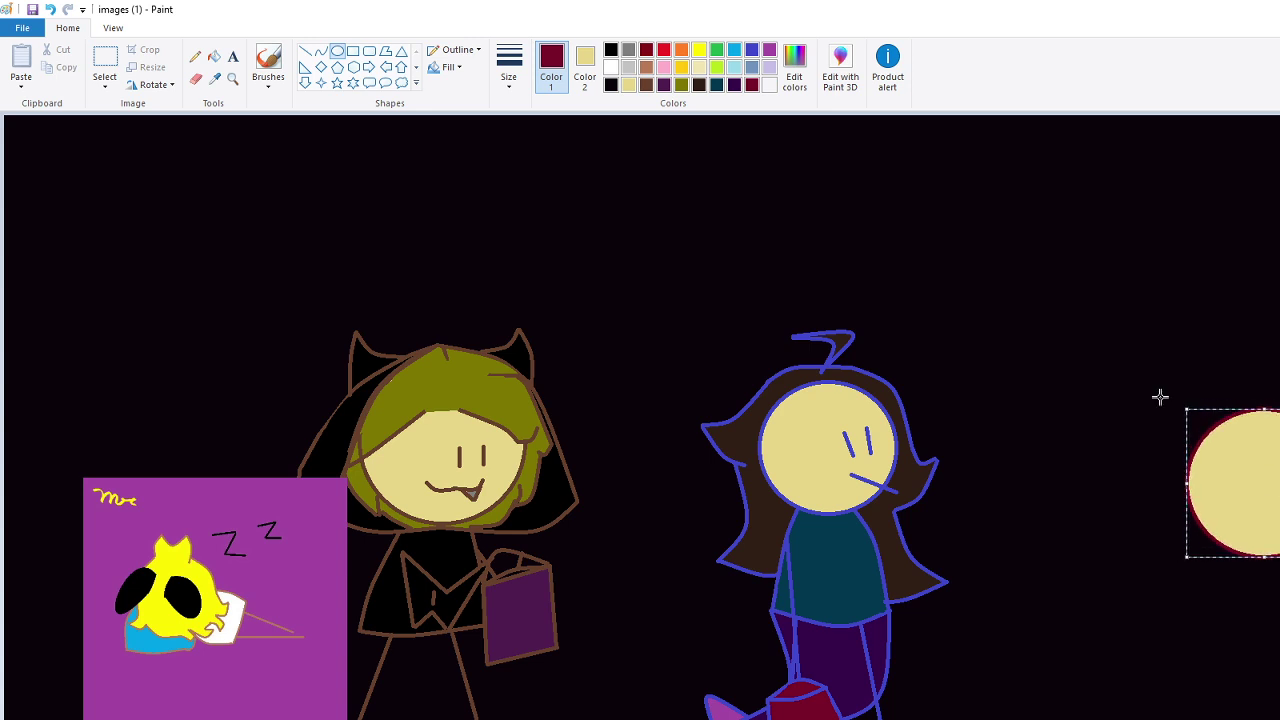
left_click(1160, 397)
Draw the third character's body below the head with a maroon curve for the side and a line for the lower edge
left_click(320, 51)
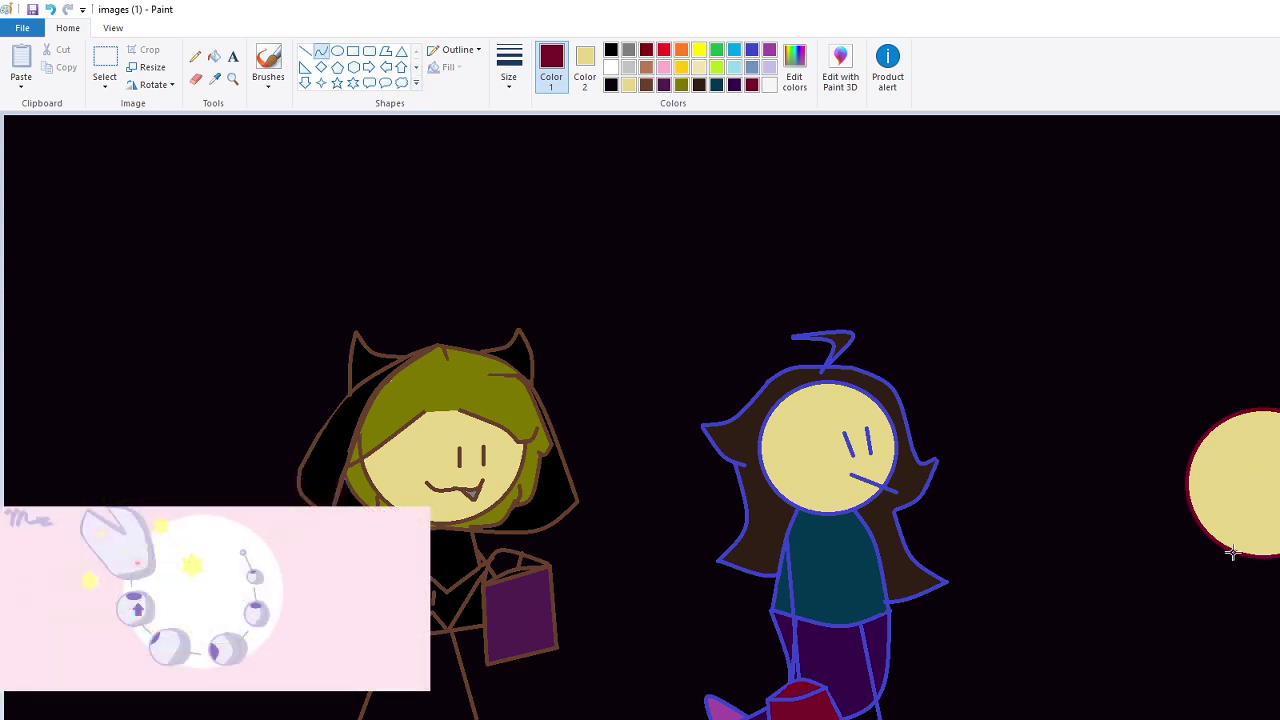
mouse_move(1230, 553)
left_mouse_down()
mouse_move(1203, 641)
mouse_move(1214, 596)
left_mouse_up()
left_click(1214, 596)
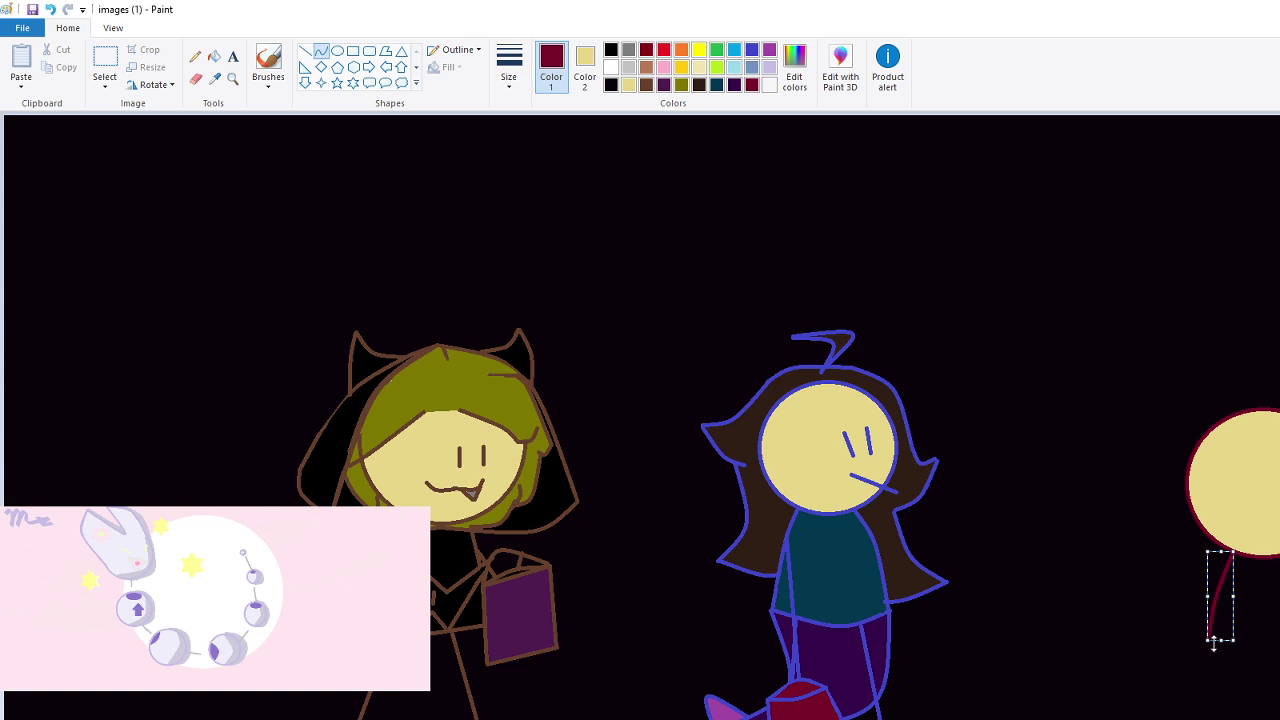
left_click_drag(1222, 638, 1236, 626)
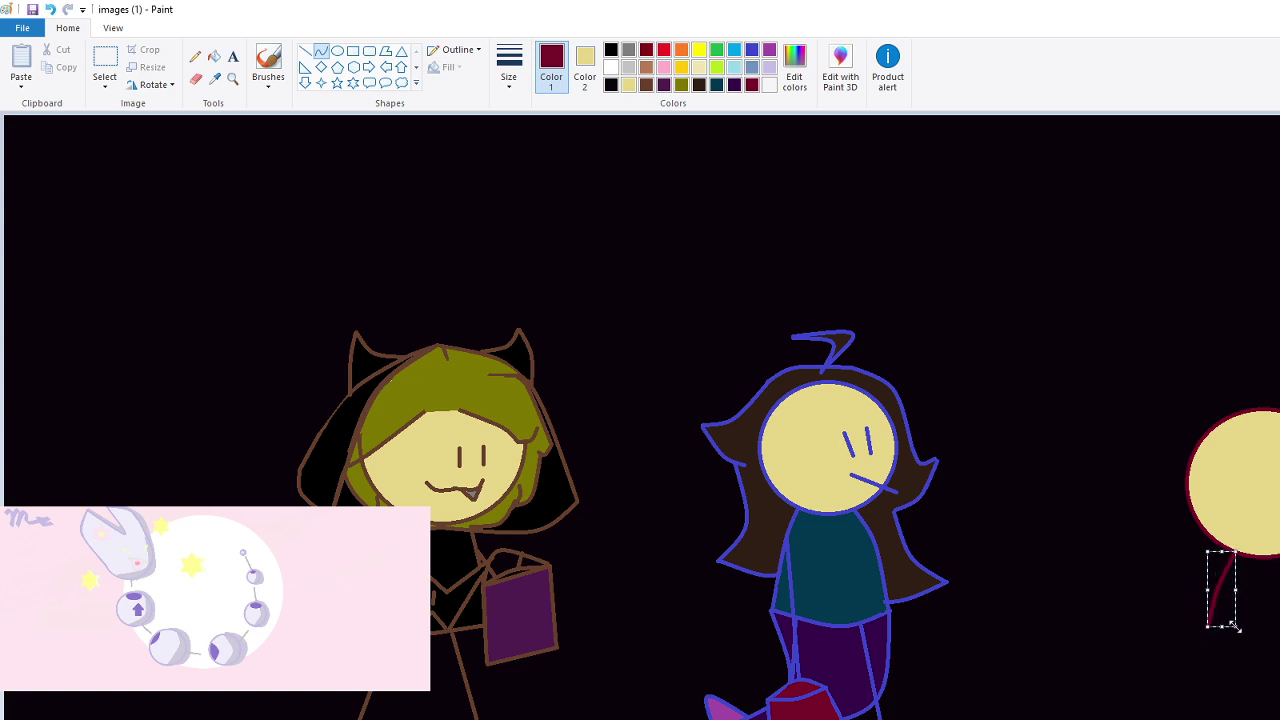
key("Escape")
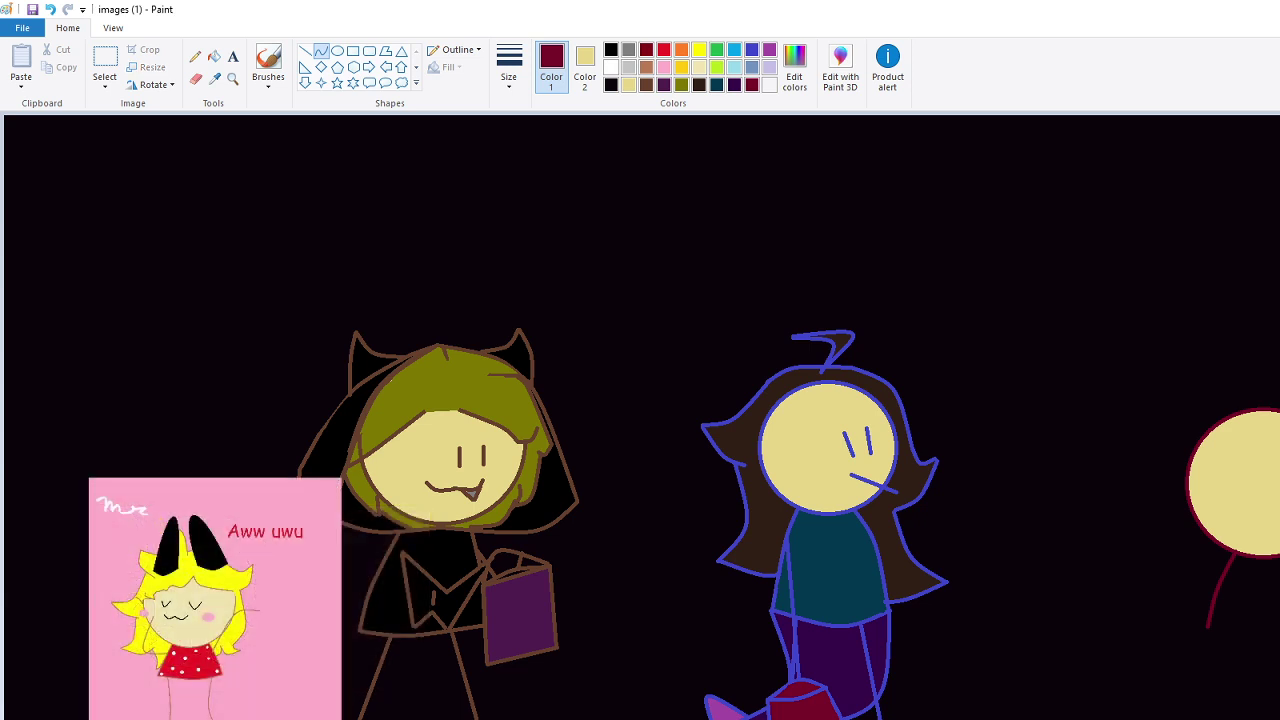
left_click_drag(1208, 630, 1279, 644)
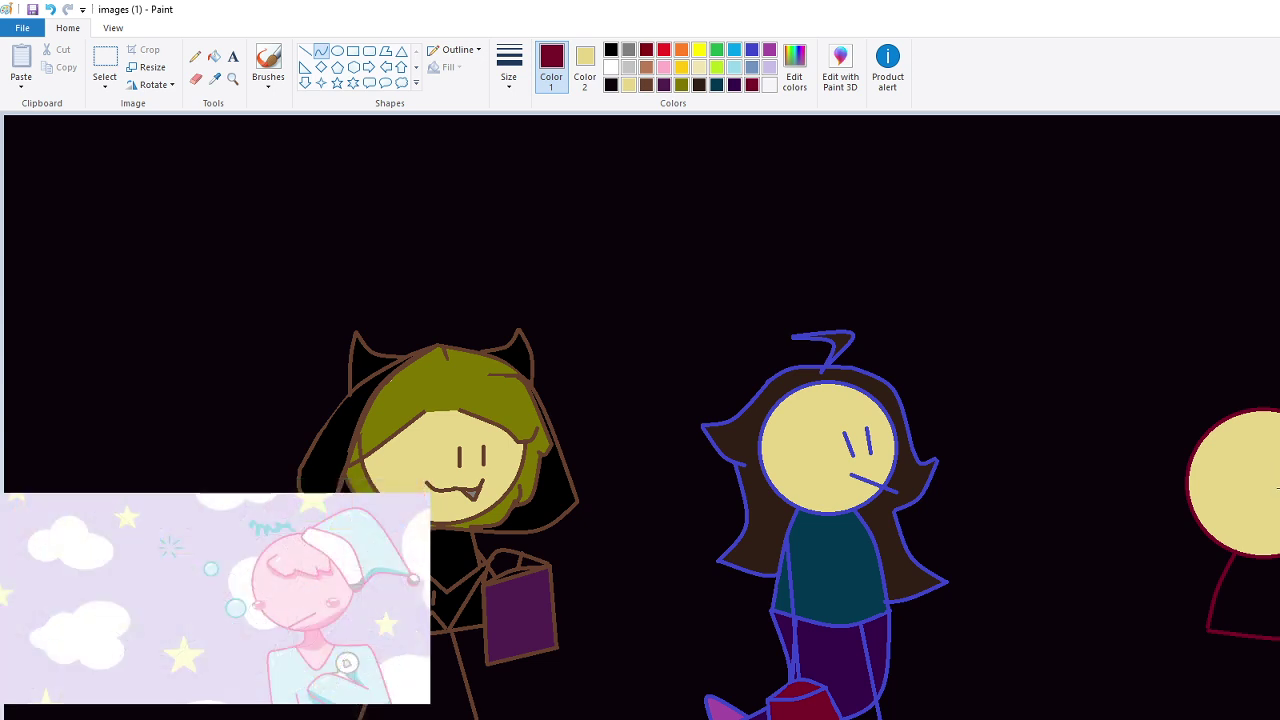
Draw short maroon lines for the eyes and mouth on the third character's face, redoing misplaced strokes
left_click(305, 50)
left_click(335, 52)
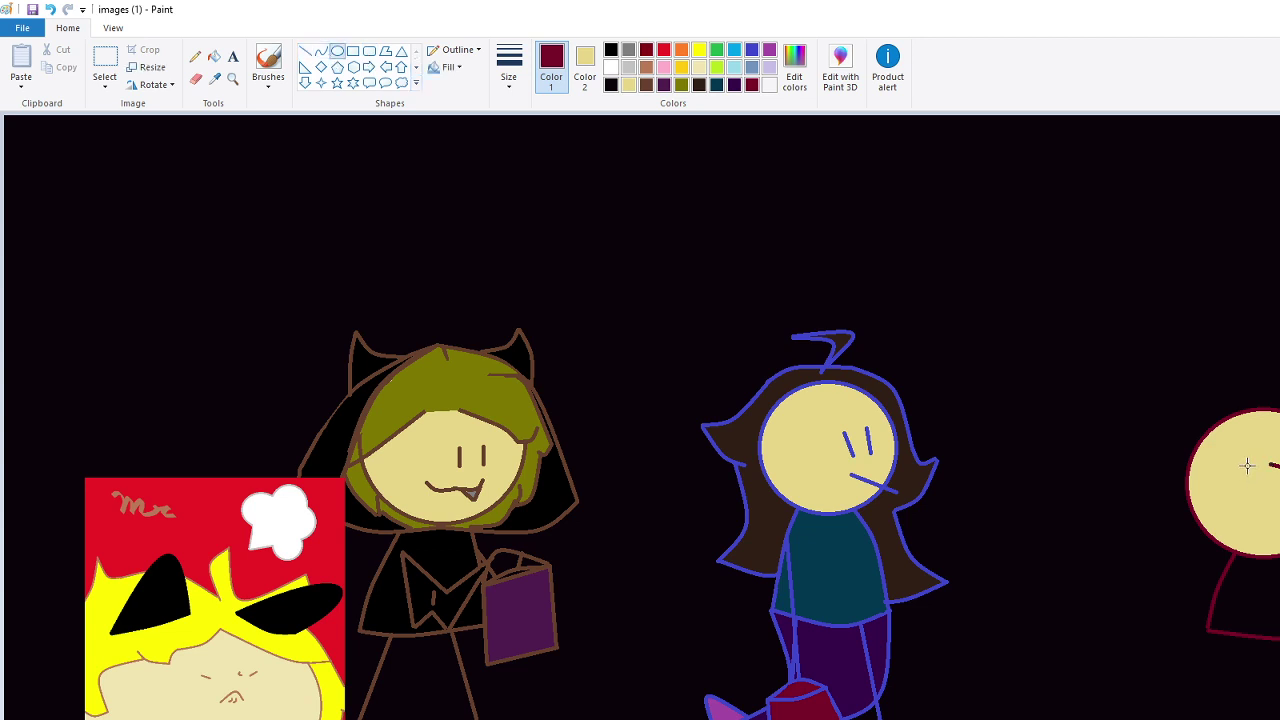
left_click_drag(1258, 479, 1279, 486)
left_click(50, 9)
left_click(320, 51)
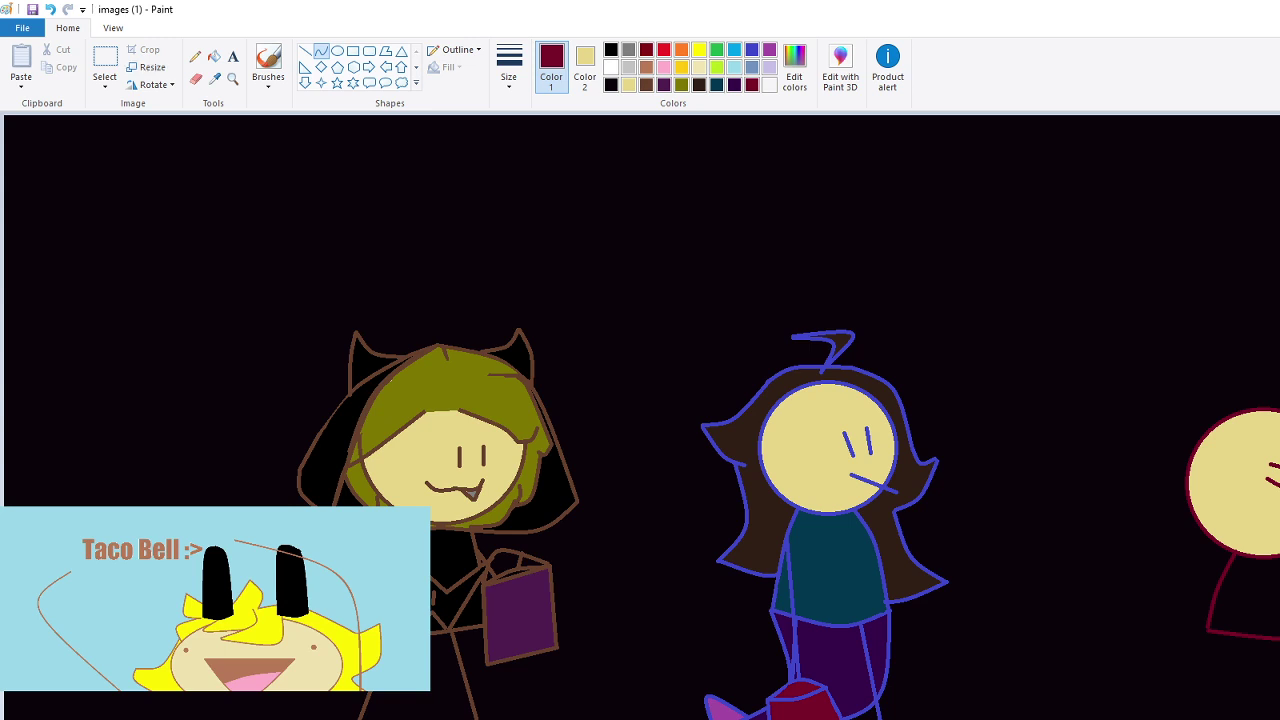
left_click(50, 9)
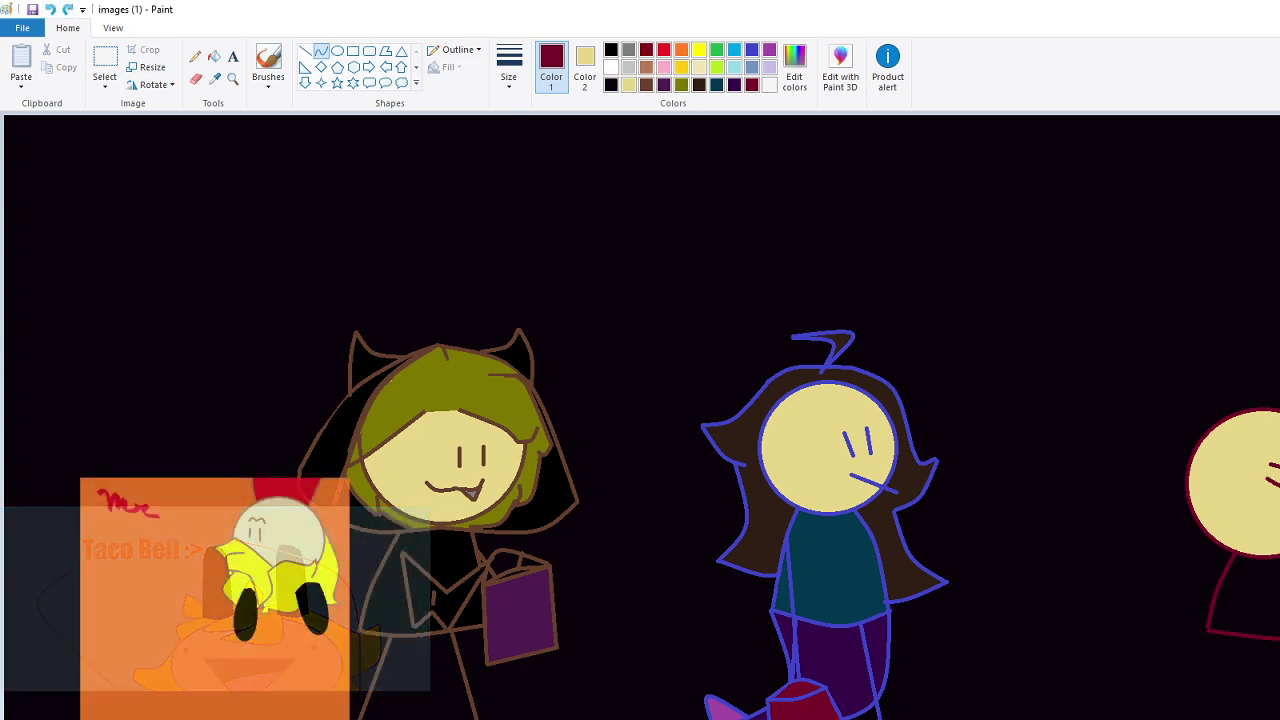
left_click_drag(1264, 508, 1279, 508)
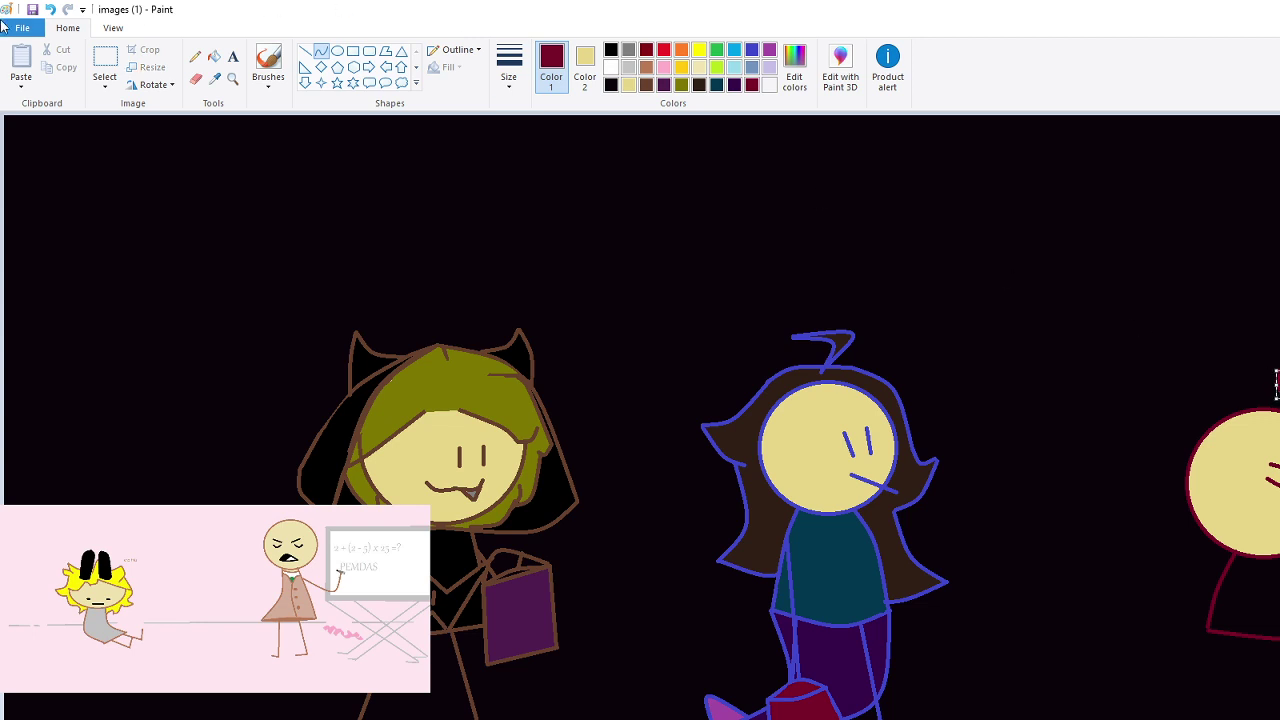
Draw a maroon curve for the outer edge of the third character's hair and shift it outward from the head
left_click(50, 9)
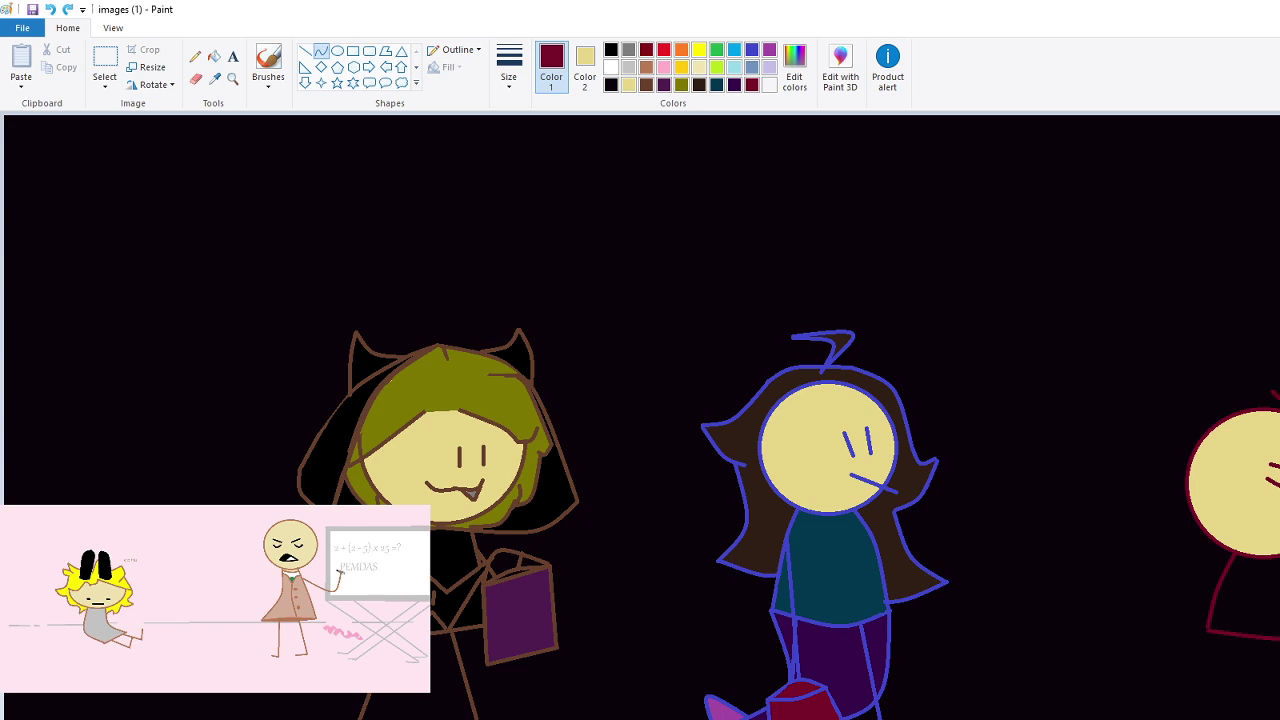
mouse_move(1272, 391)
left_mouse_down()
mouse_move(1279, 402)
mouse_move(1206, 495)
mouse_move(1206, 549)
mouse_move(1250, 561)
mouse_move(1279, 400)
left_mouse_up()
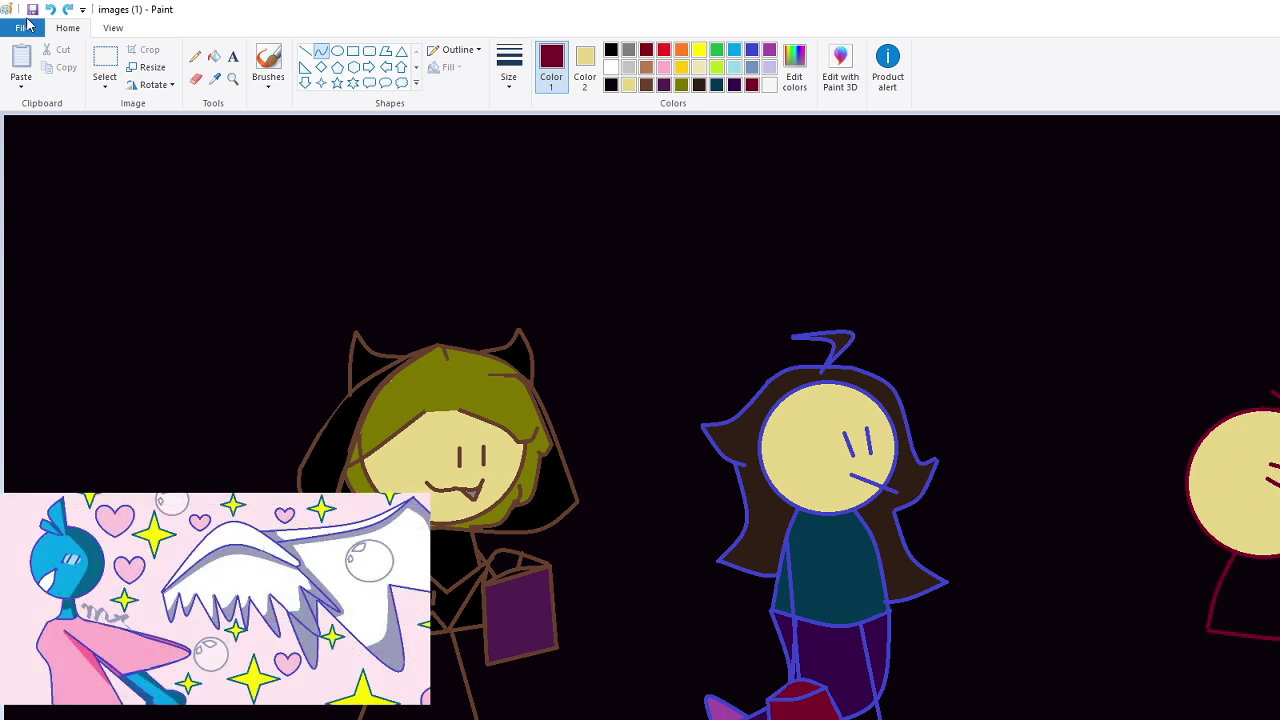
left_click_drag(1266, 386, 1206, 563)
left_click_drag(1260, 436, 1189, 403)
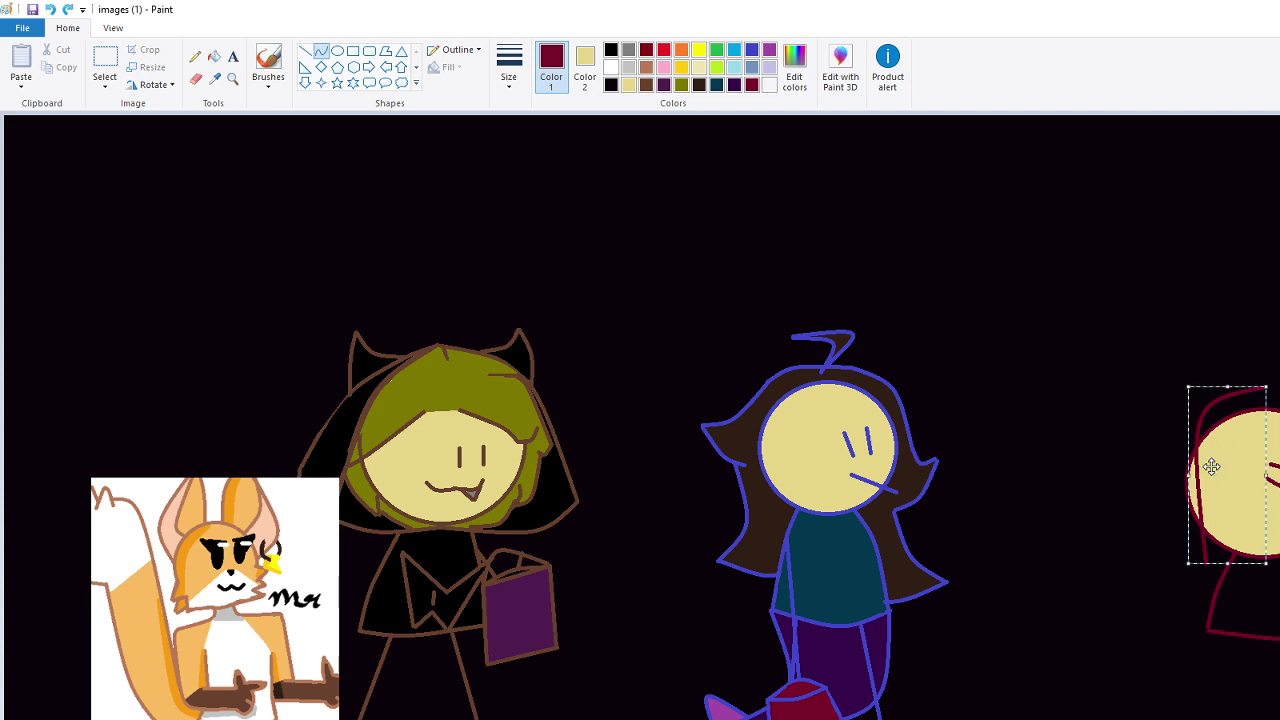
left_click_drag(1211, 466, 1189, 474)
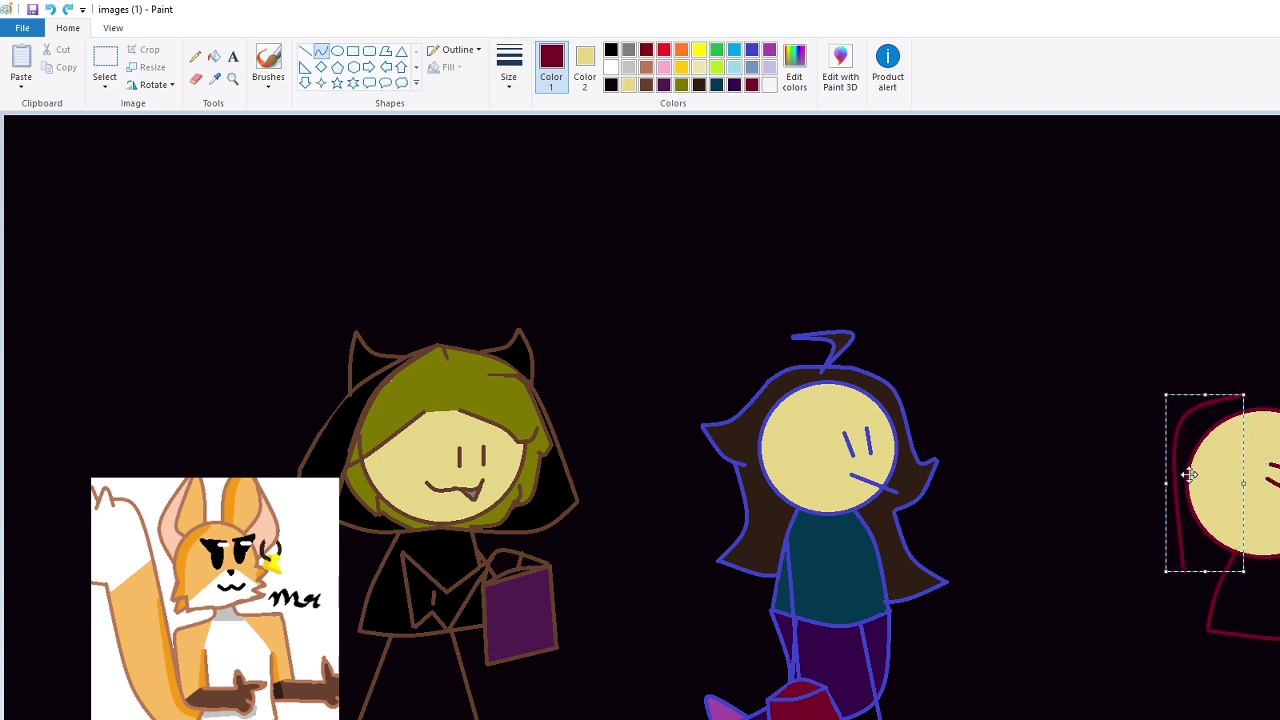
left_click(1258, 500)
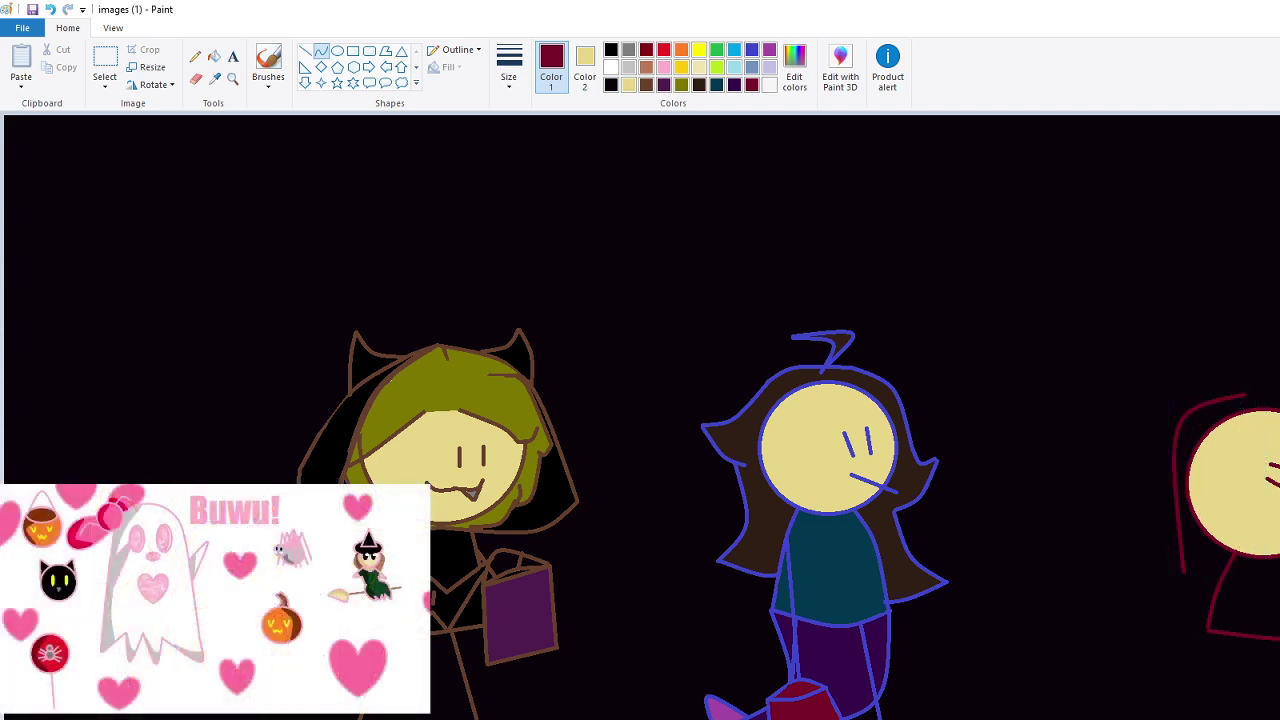
Draw maroon curves for the hair's lower tip and its inner edge running up over the third character's face
mouse_move(1213, 580)
left_mouse_down()
mouse_move(1232, 581)
mouse_move(1257, 449)
mouse_move(1248, 463)
mouse_move(1270, 464)
left_mouse_up()
left_click(1203, 591)
left_click(1203, 591)
left_click(1261, 582)
left_click(1234, 490)
left_click(1234, 490)
left_click(1270, 520)
left_click(1270, 464)
left_click(1257, 487)
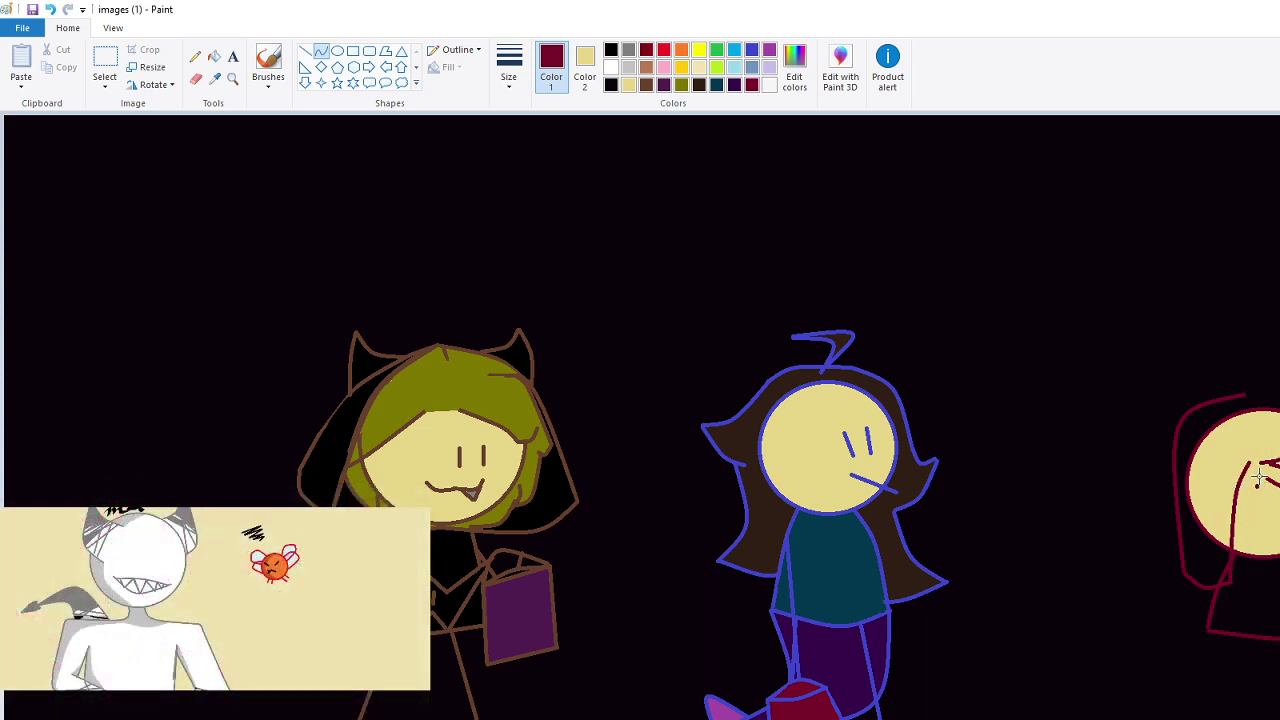
Close the fringe beside the eye and draw the maroon hair outline across the top of the third head
left_click(47, 12)
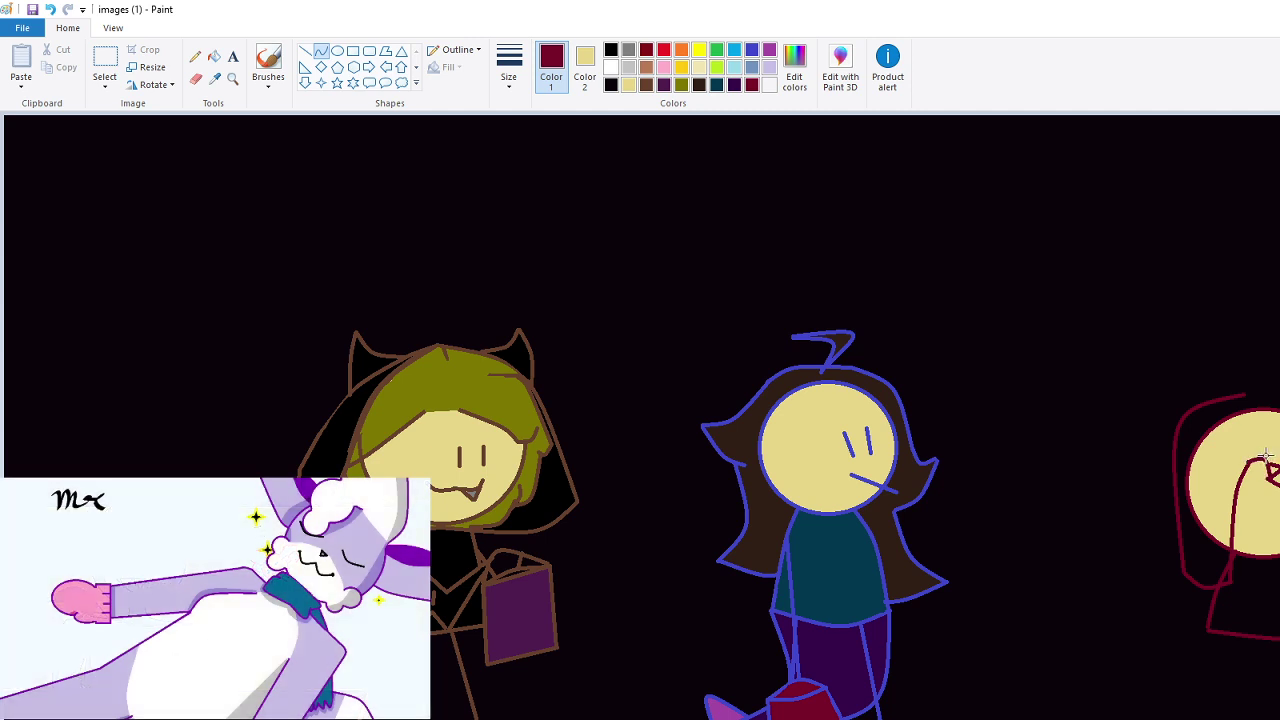
left_click(1265, 459)
mouse_move(1246, 395)
left_mouse_down()
mouse_move(1279, 400)
mouse_move(1279, 414)
left_mouse_up()
key("ctrl+z")
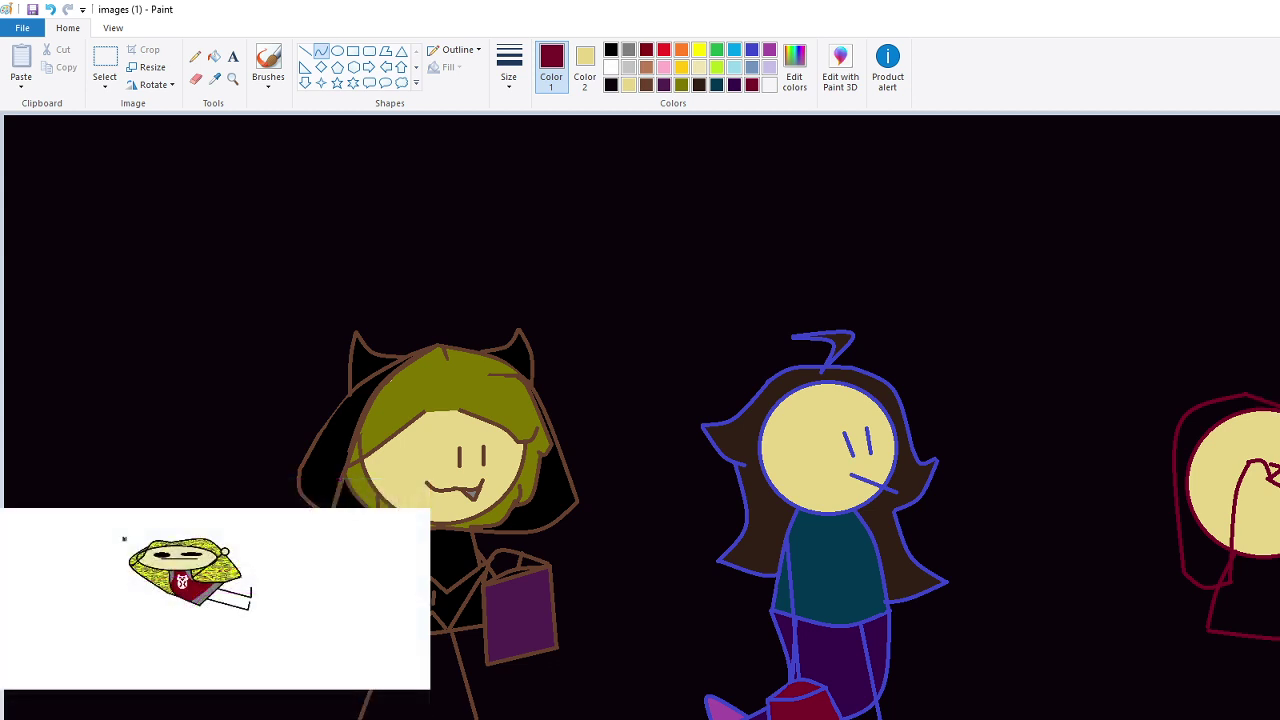
left_click(1279, 412)
Fill the third character's hair sections with black, undoing the fill that also recolours the outline
left_click(214, 57)
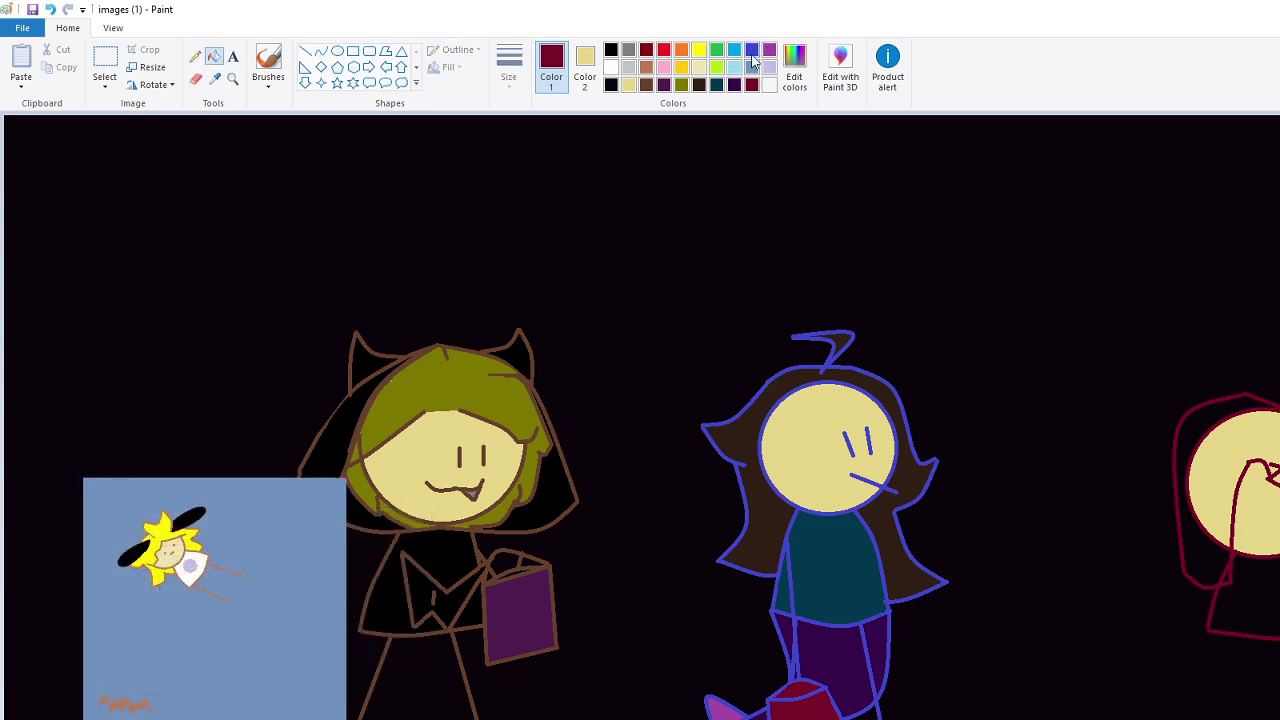
left_click(611, 50)
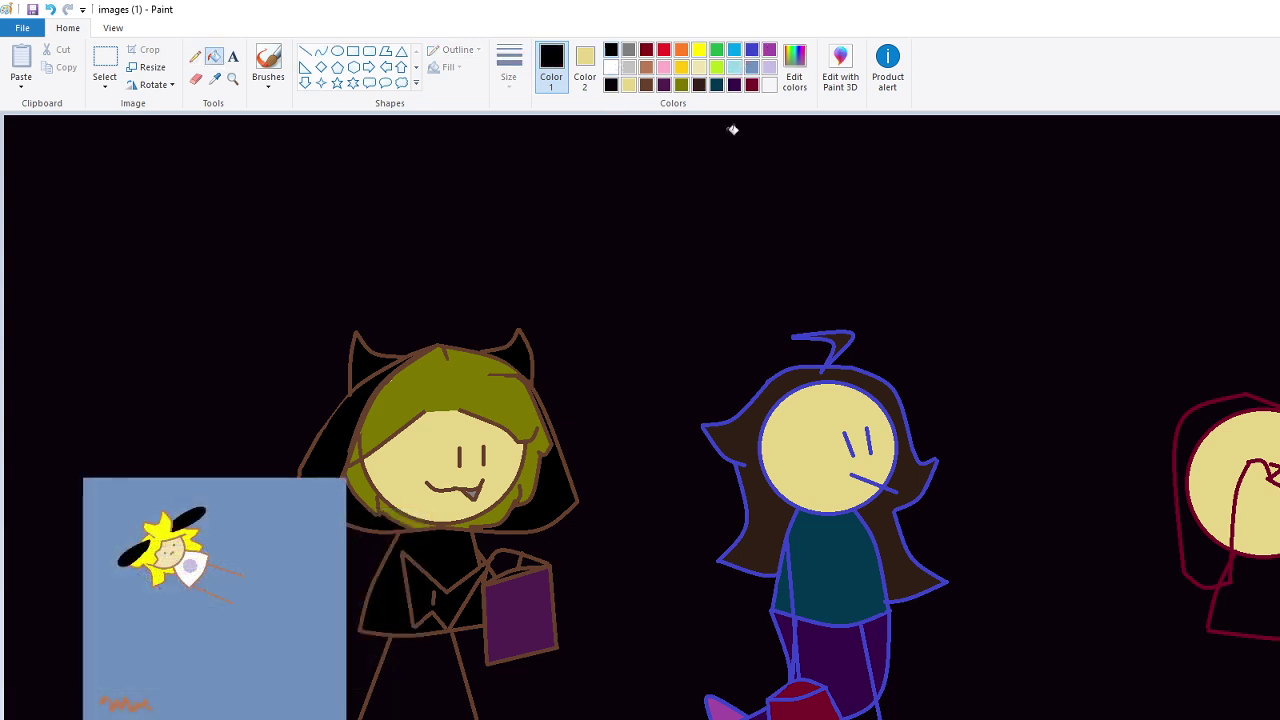
left_click(1208, 439)
left_click(1209, 437)
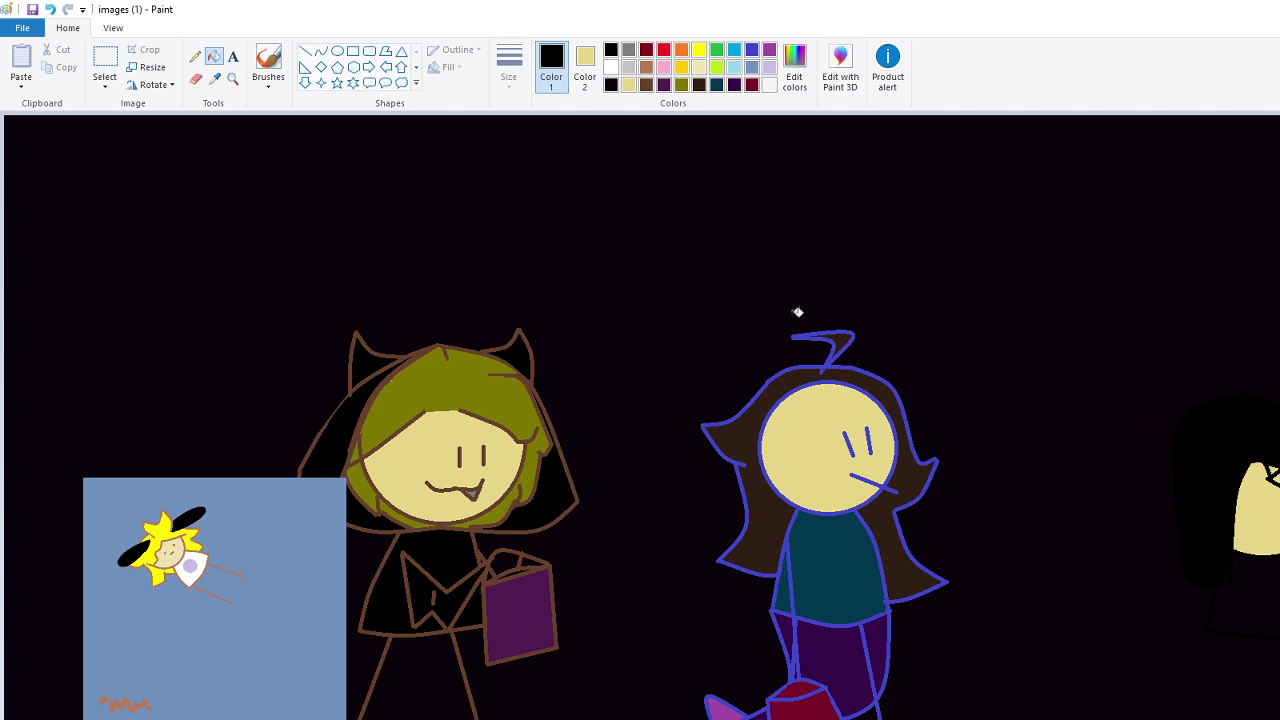
left_click(52, 9)
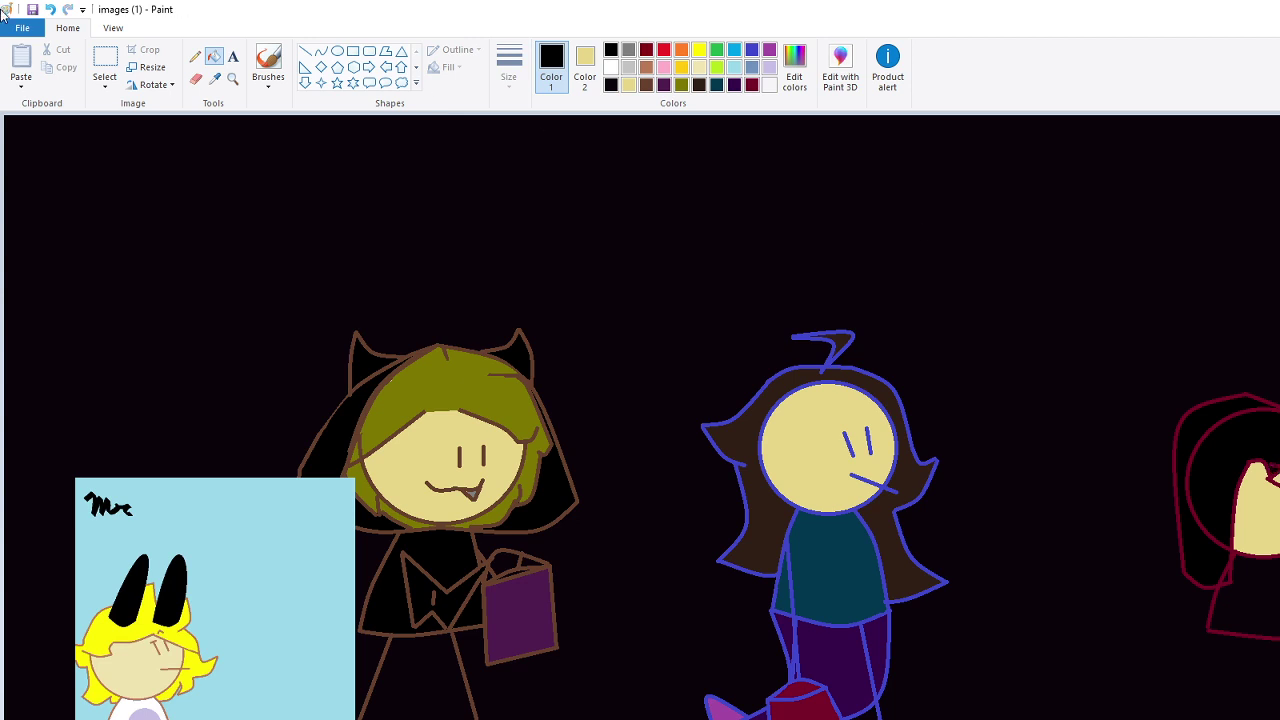
Separate the inner head outline from the hair outline with short black lines and fill it with black
left_click(305, 51)
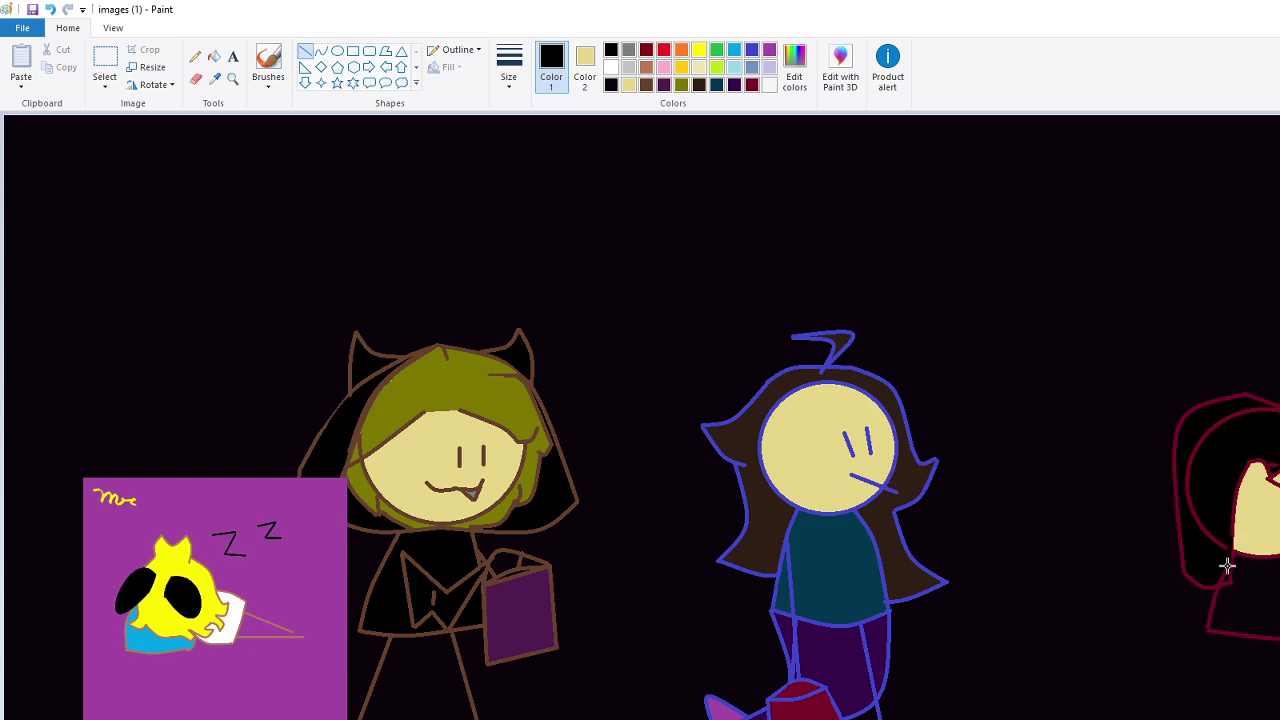
left_click_drag(1231, 538, 1229, 578)
left_click_drag(1271, 406, 1279, 414)
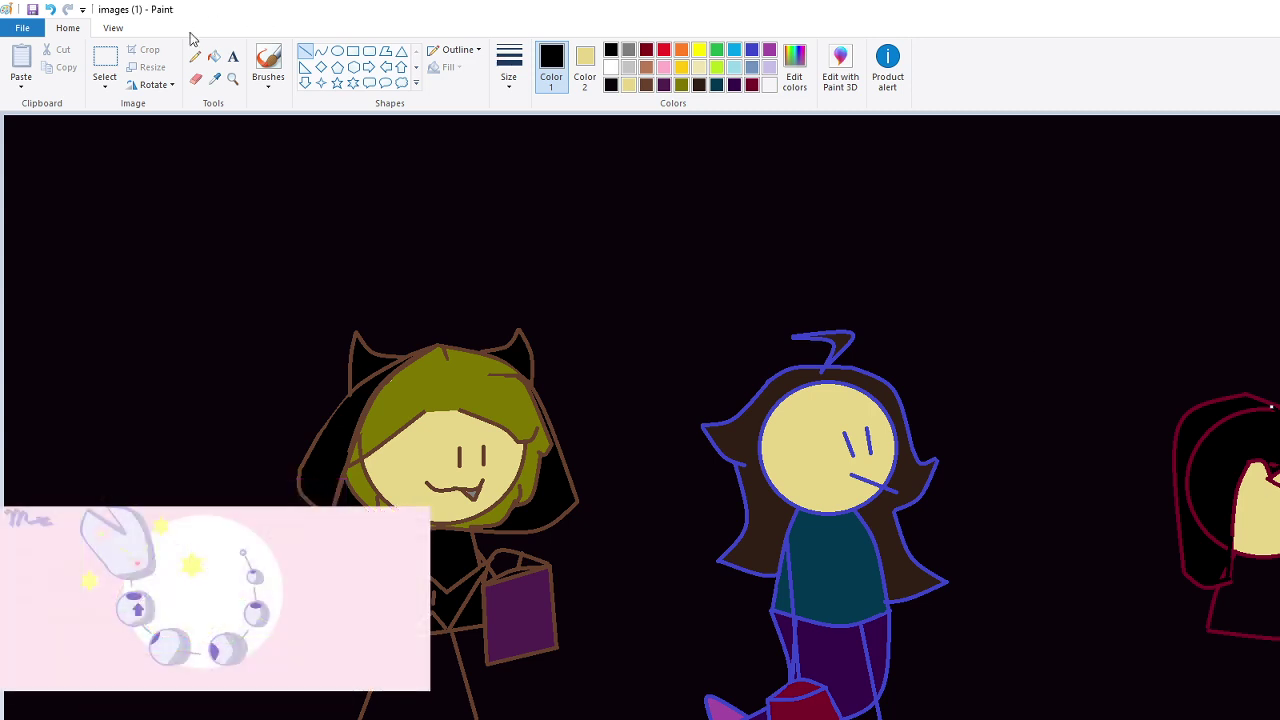
left_click(214, 56)
left_click(1196, 497)
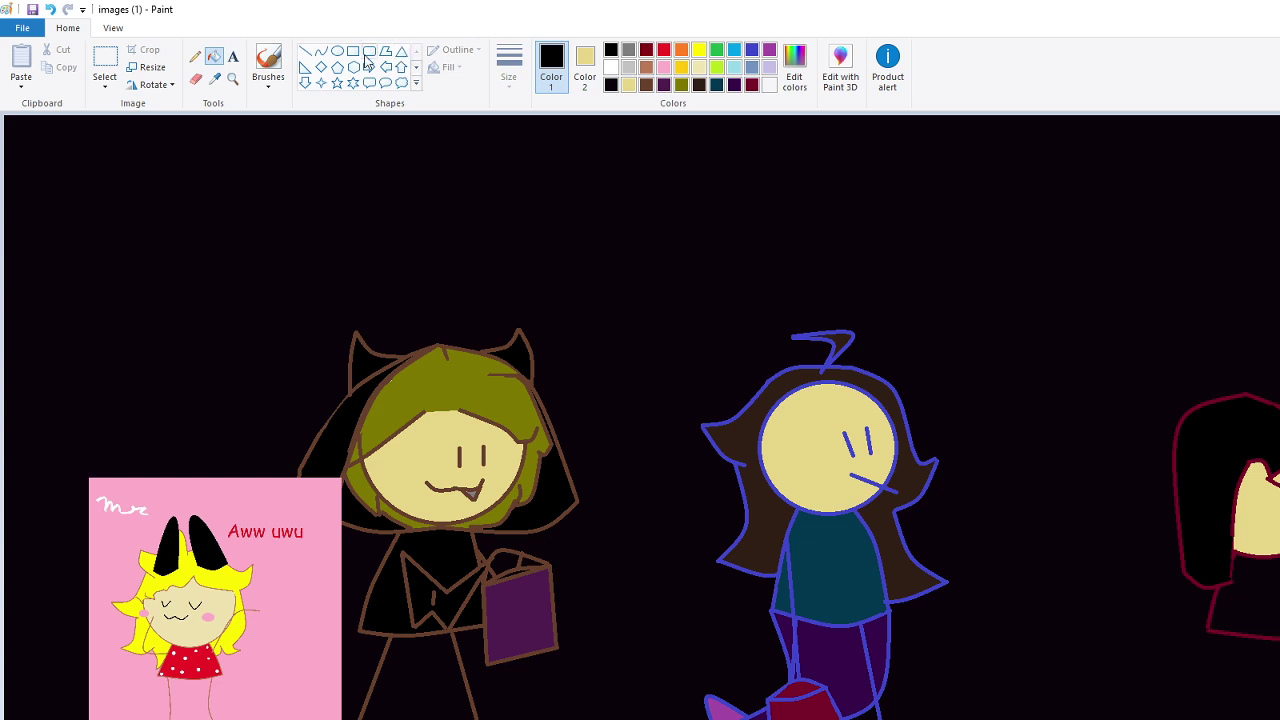
Draw a small sagging curve between the fringe and the face's upper edge, reposition it and recolour it maroon
left_click(320, 51)
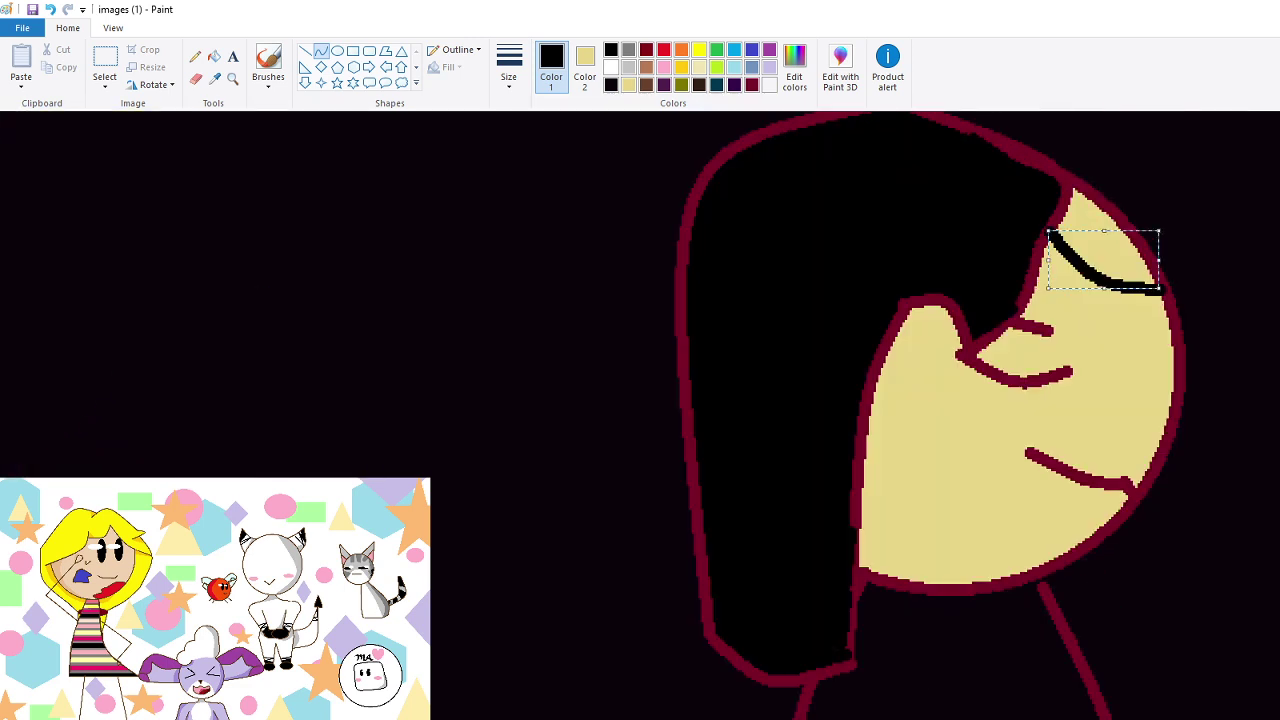
left_click_drag(1110, 275, 1098, 238)
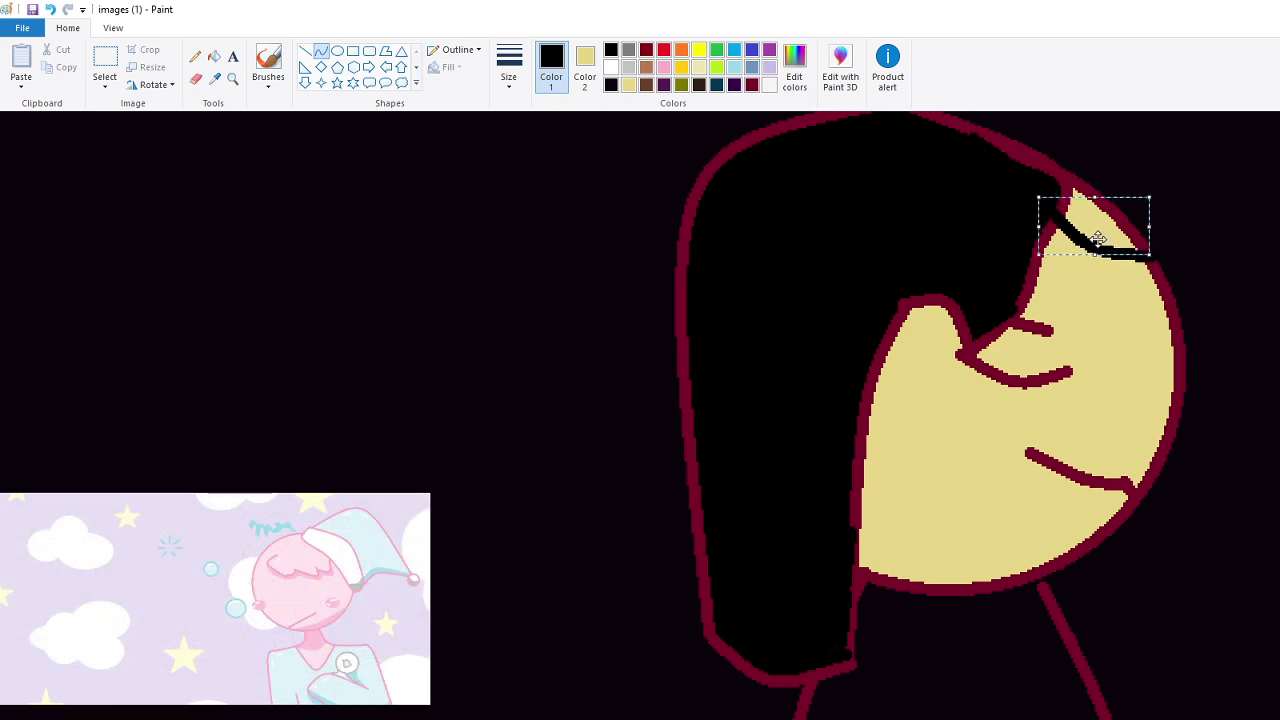
left_click(752, 84)
left_click_drag(1040, 224, 1062, 222)
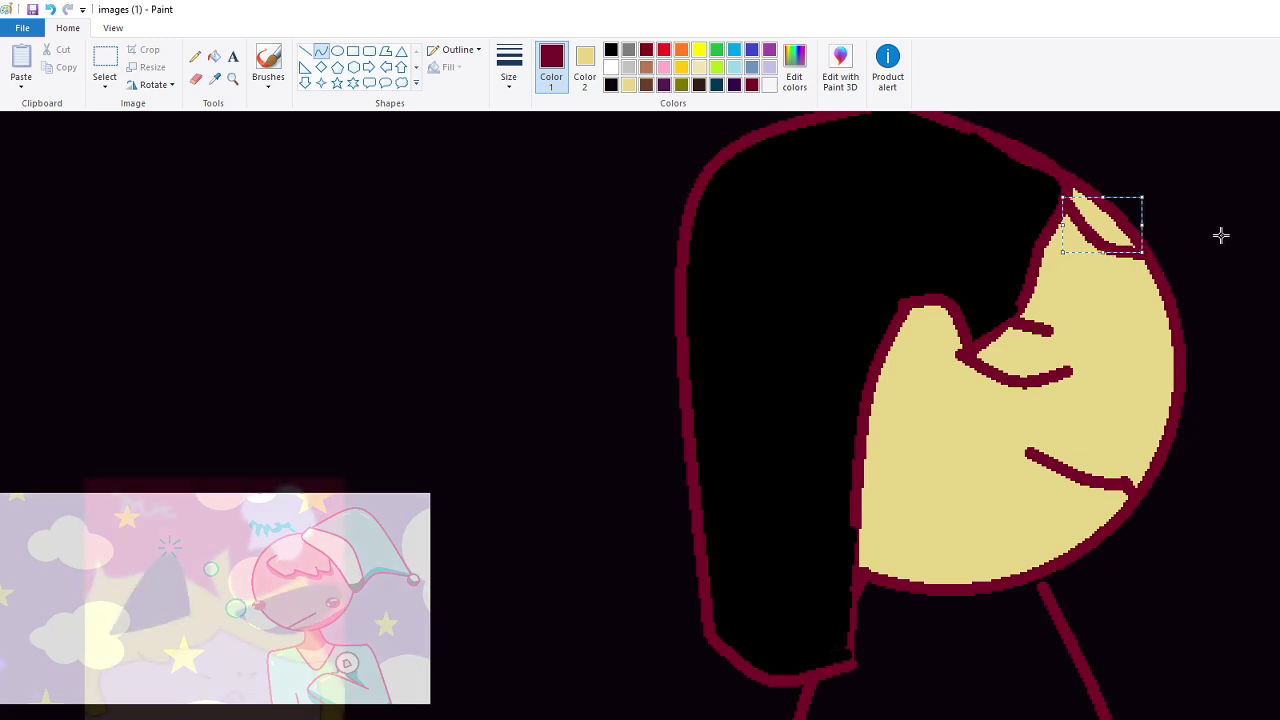
left_click(1157, 223)
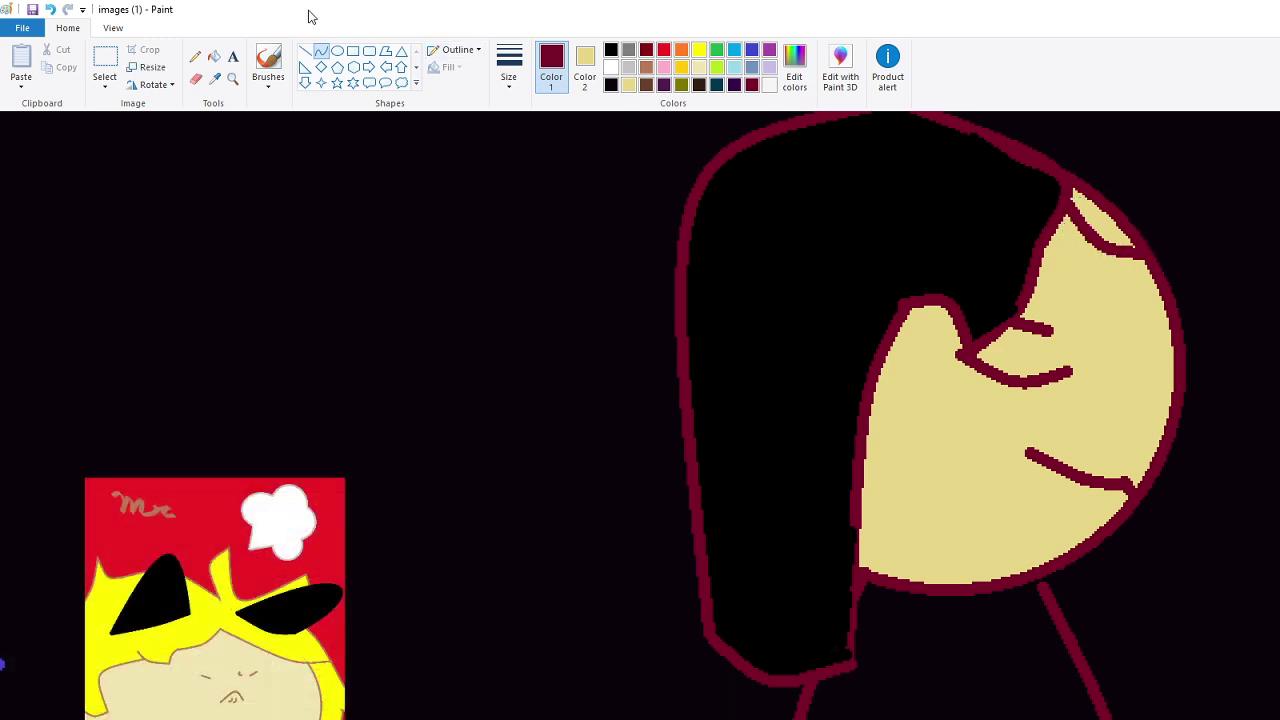
Undo the third character's hair, its black fills and the later face lines, back to the head with one eye line
left_click(51, 9)
left_click(51, 9)
left_click(51, 9)
left_click(58, 8)
left_click(58, 8)
left_click(58, 8)
left_click(58, 8)
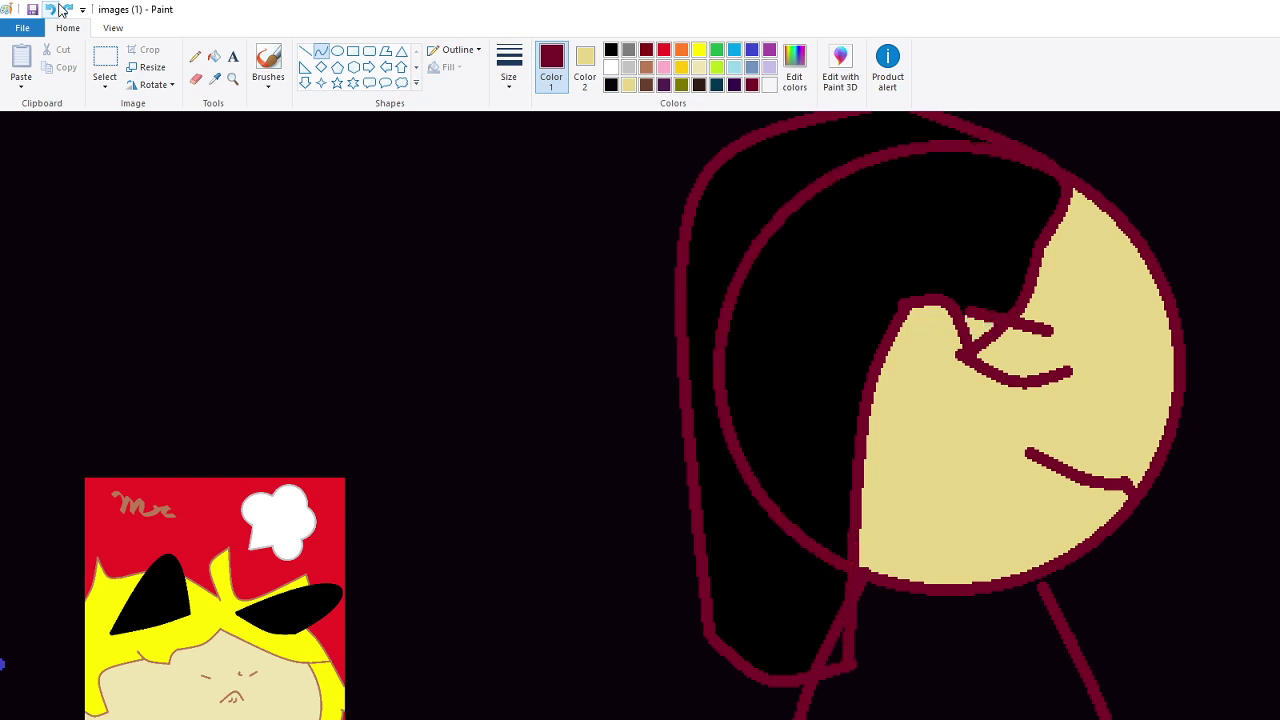
left_click(58, 8)
left_click(58, 8)
left_click(58, 8)
left_click(58, 8)
left_click(58, 8)
left_click(58, 8)
left_click(58, 8)
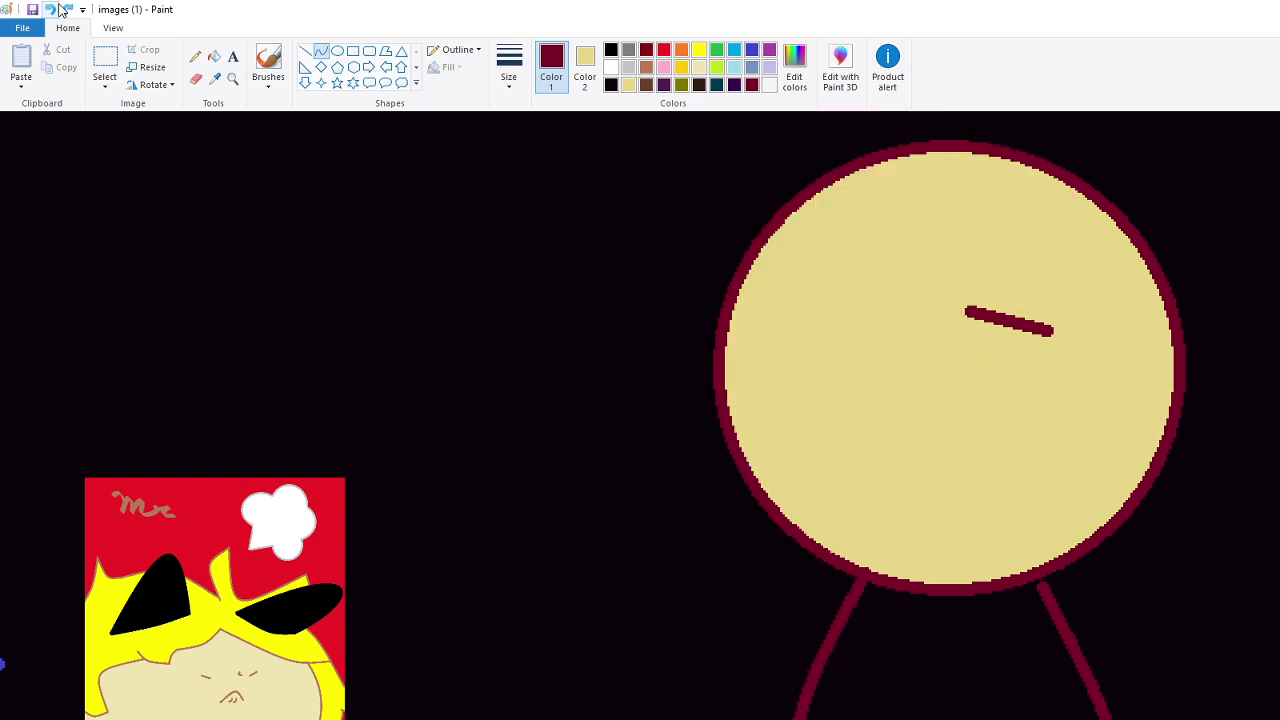
Undo the third character's remaining eye line and the right side line of the body
left_click(58, 8)
left_click(58, 8)
scroll(640, 415, "down", 1)
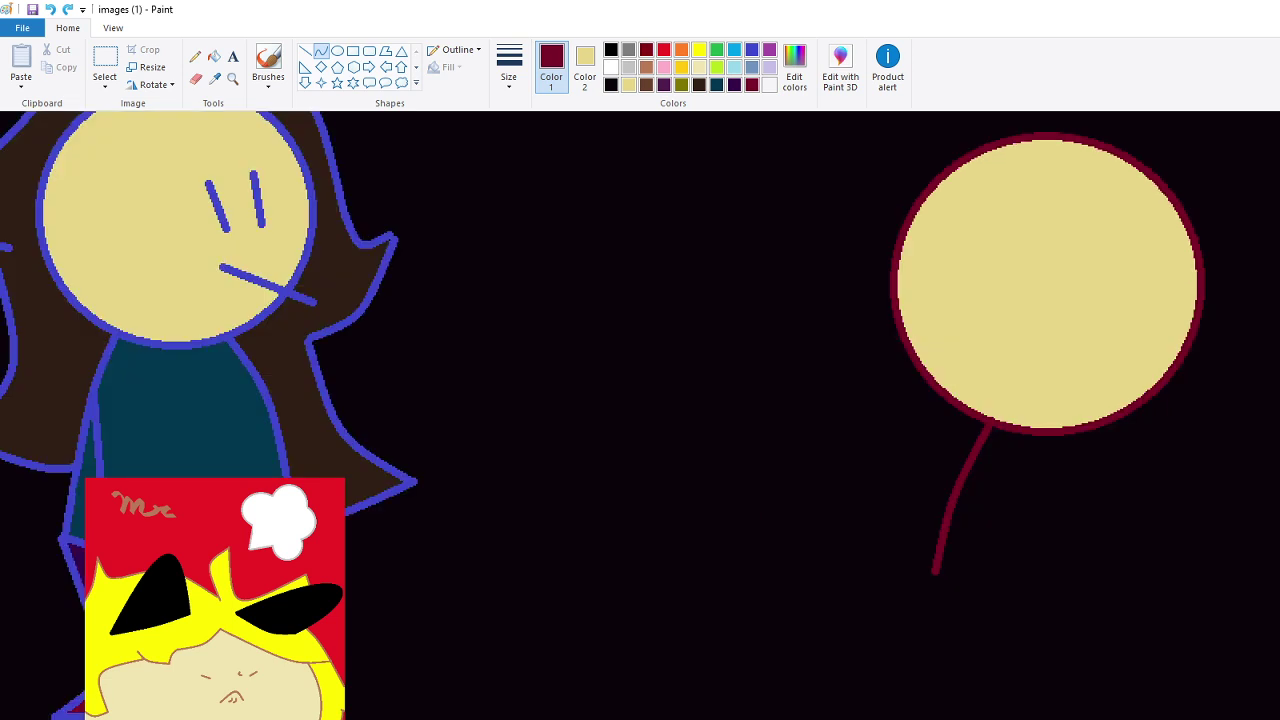
Draw a sagging maroon curve from the lower end of the third character's left body line as the torso's lower edge
key("ctrl+Page_Up")
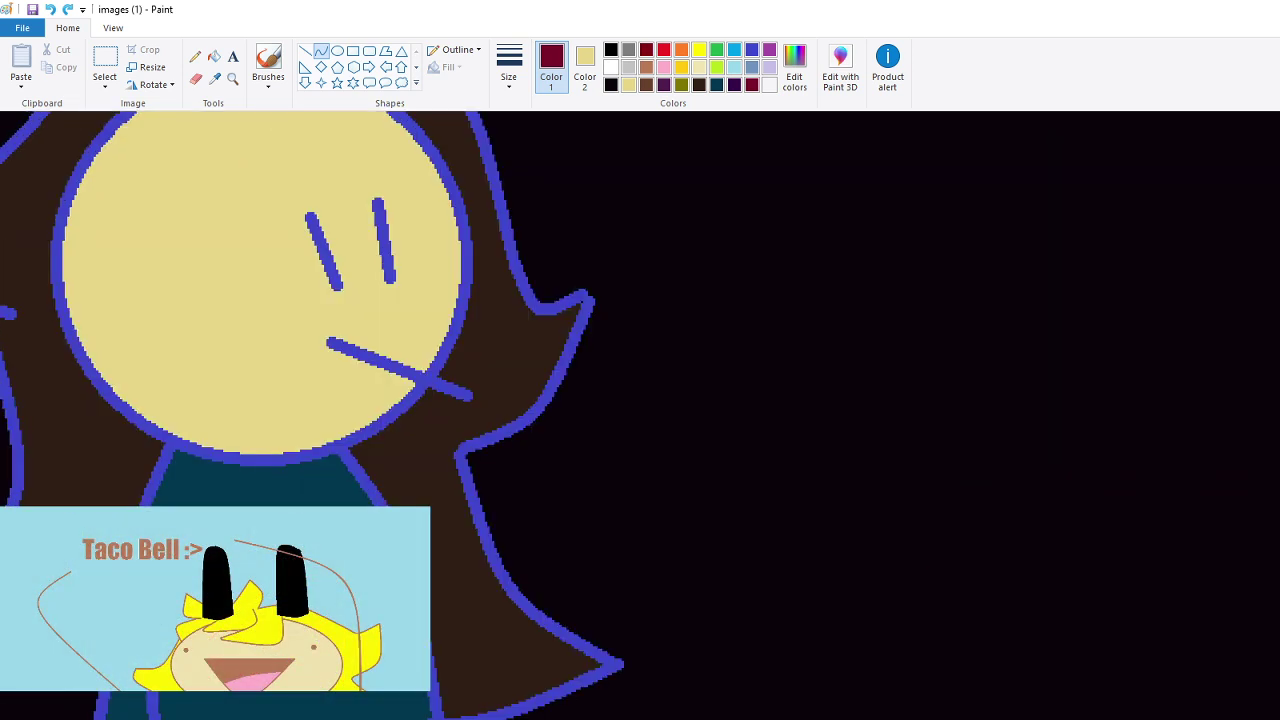
scroll(1063, 519, "down", 2)
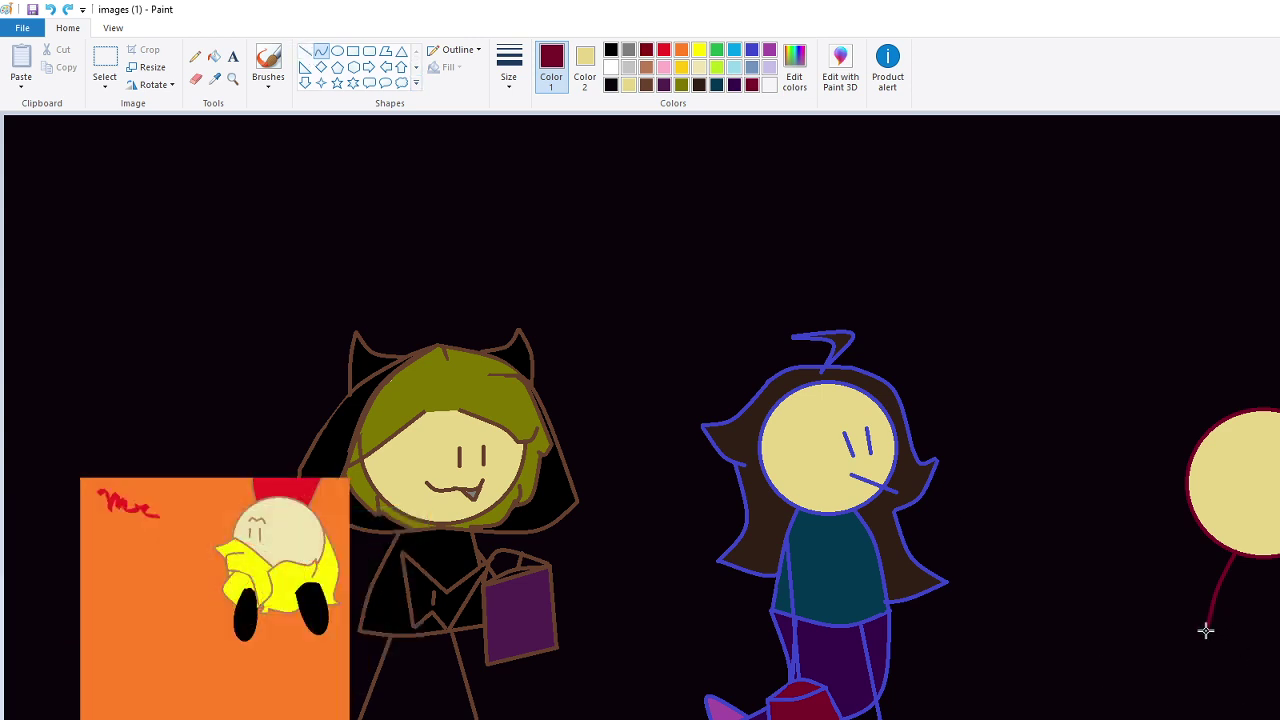
mouse_move(1206, 629)
left_mouse_down()
mouse_move(1279, 629)
mouse_move(1279, 658)
mouse_move(1209, 635)
left_mouse_up()
left_click(1279, 640)
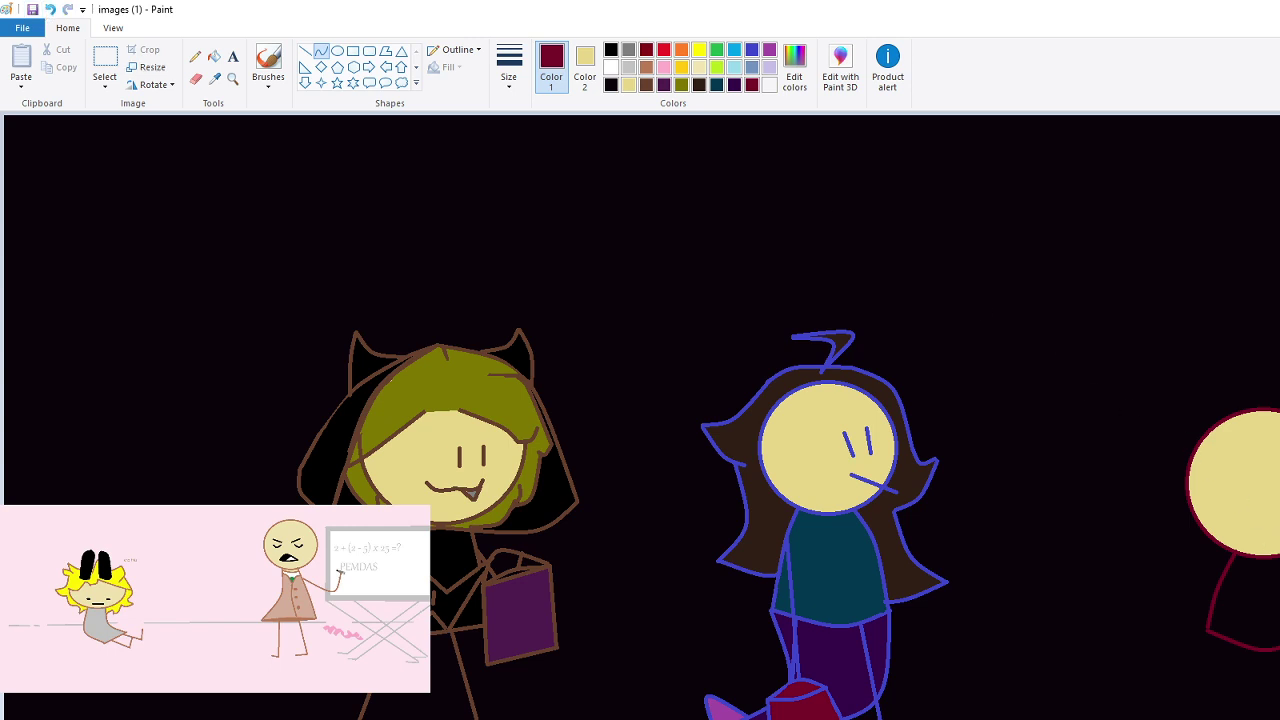
Draw a short slanted maroon eye line on the third character's face with the Line tool, undoing the earlier attempts
left_click(305, 52)
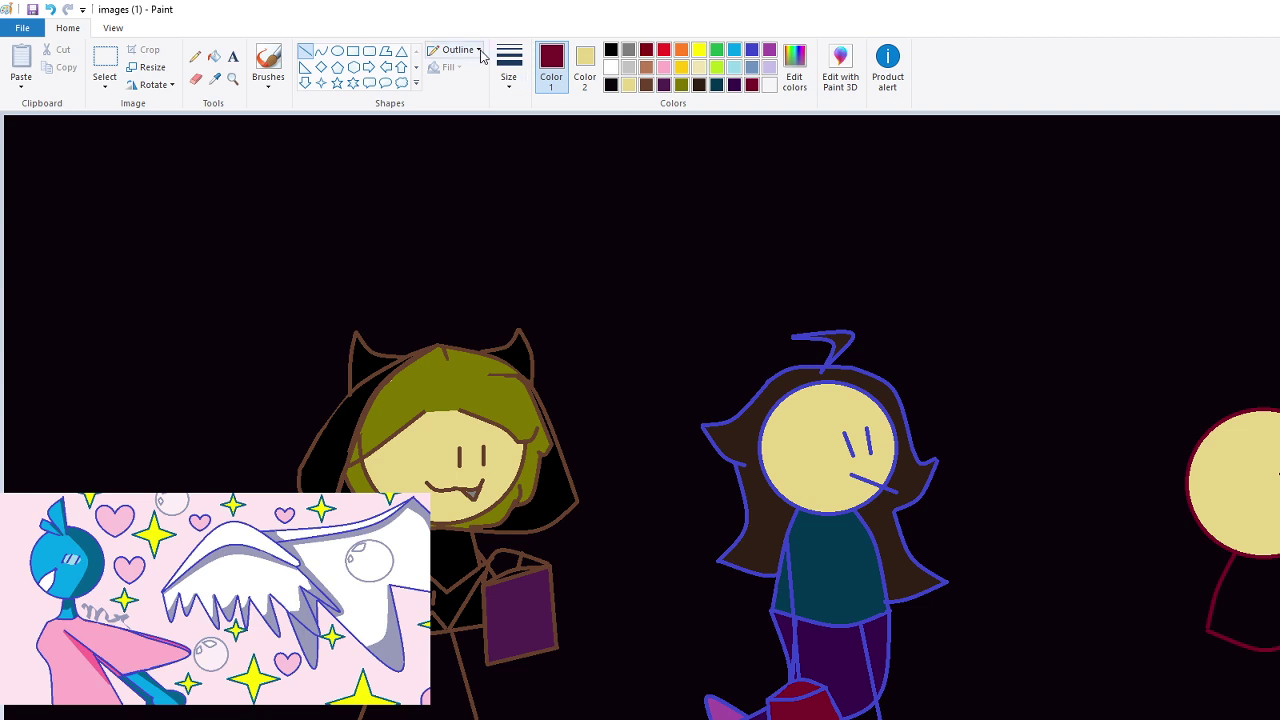
left_click(320, 51)
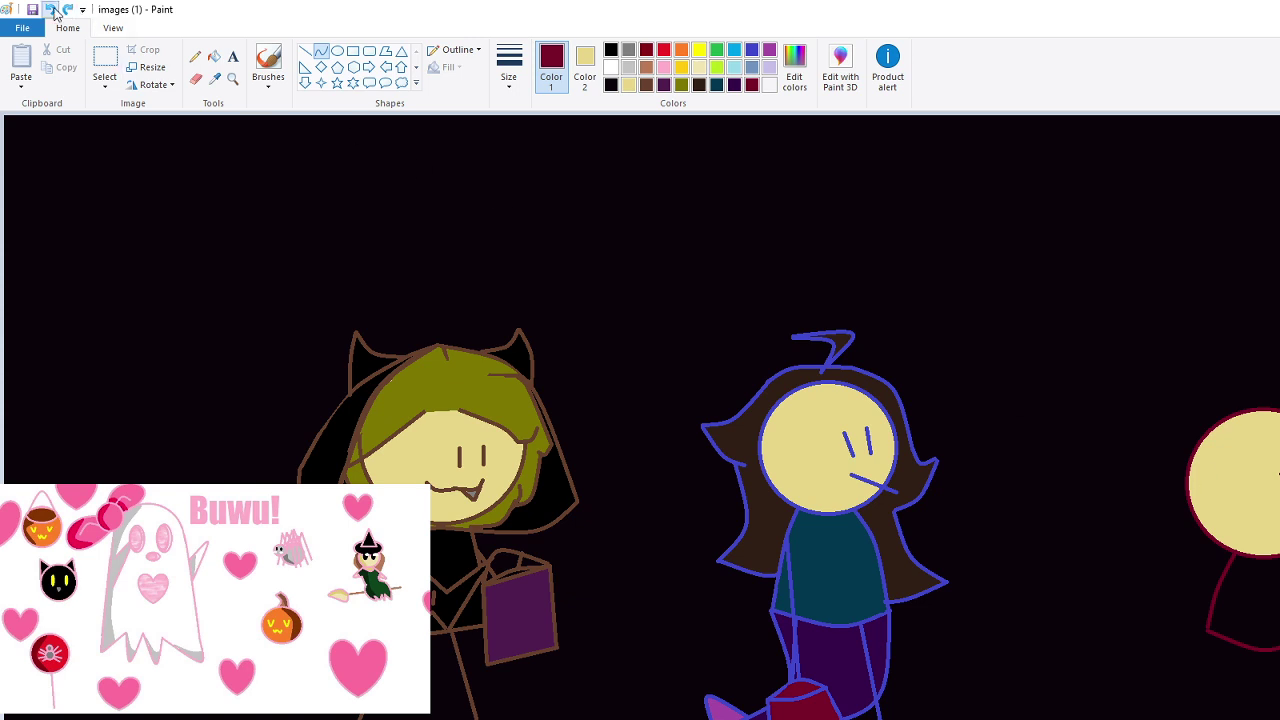
left_click_drag(1270, 469, 1279, 477)
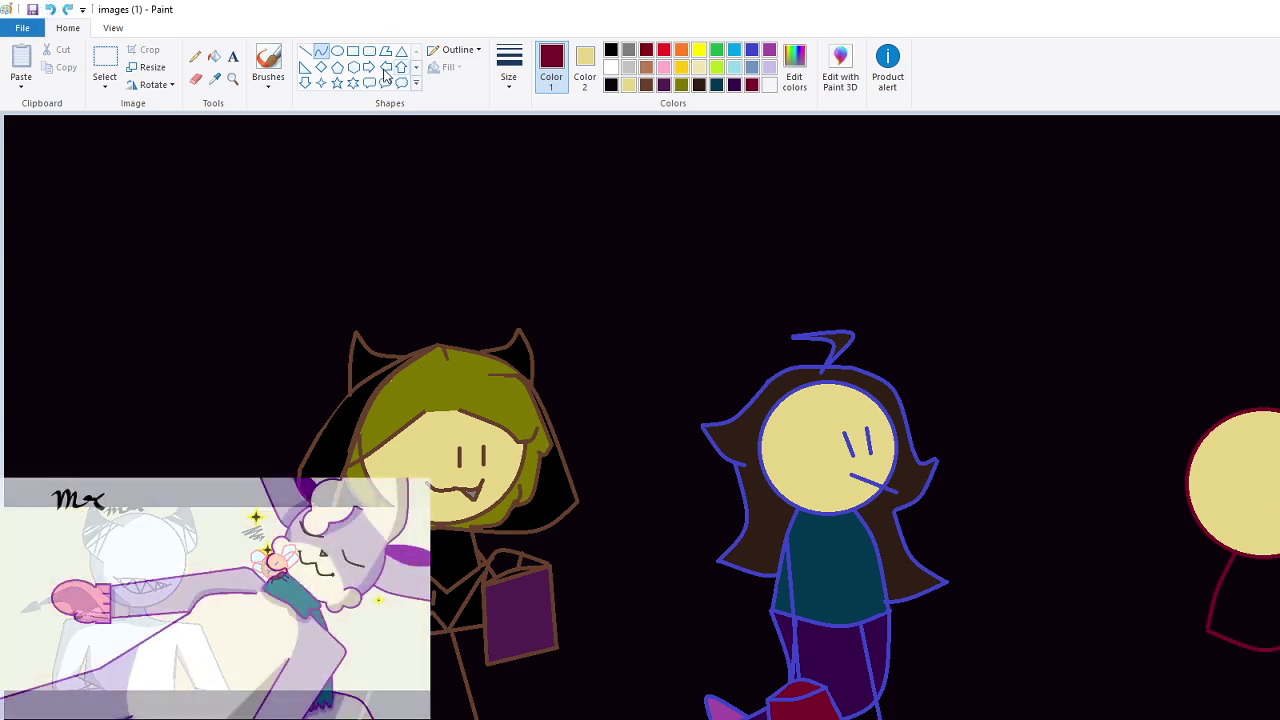
left_click(305, 51)
left_click_drag(1265, 468, 1279, 476)
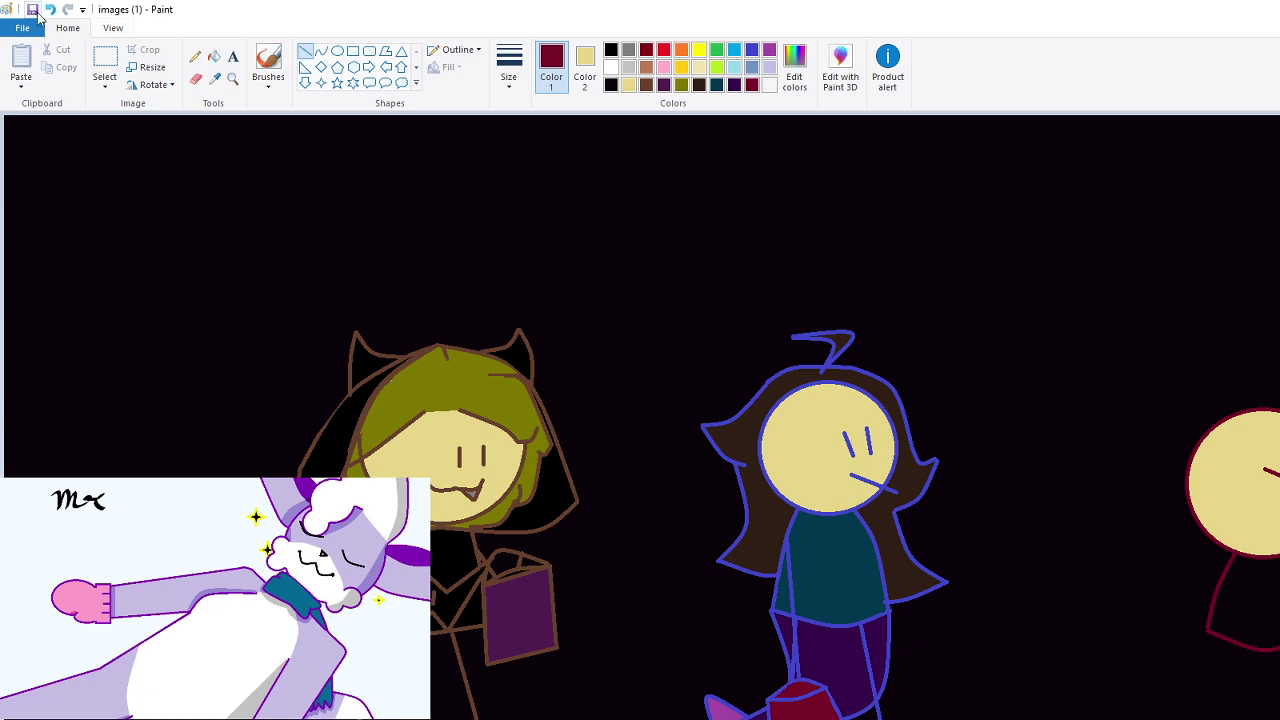
Prepare the Fill tool with light pink as the primary colour
left_click(320, 50)
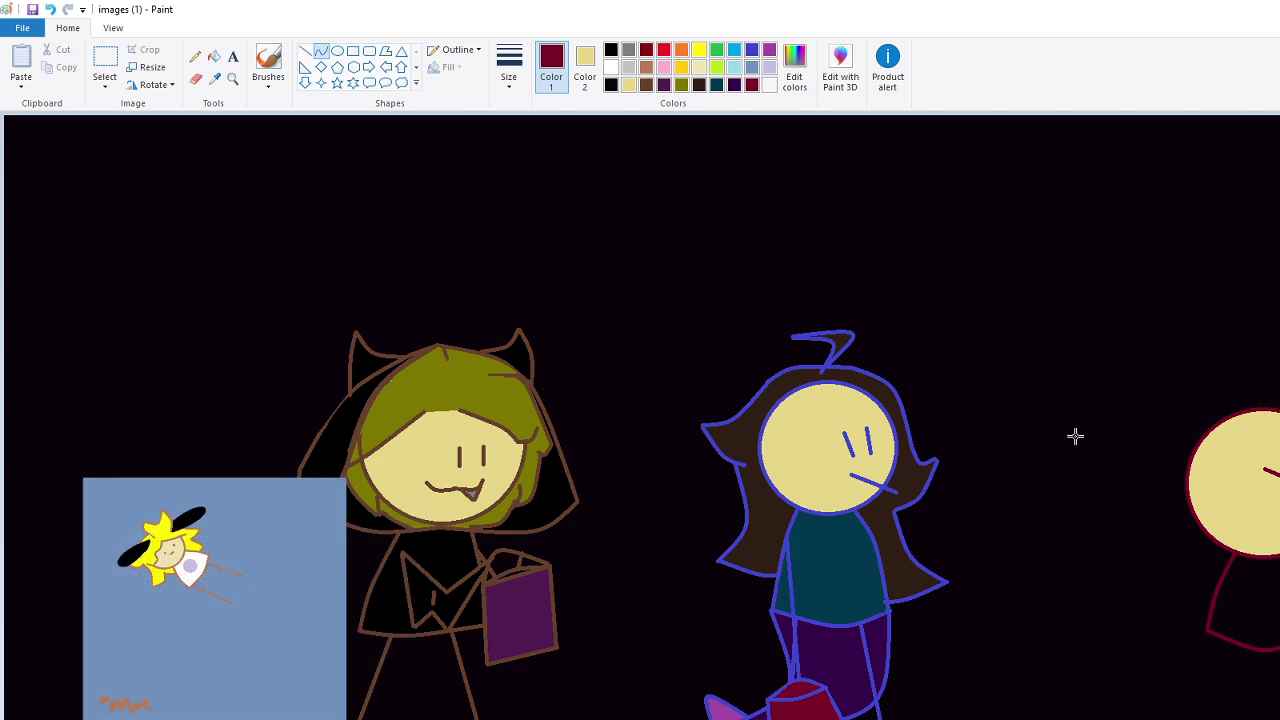
left_click(305, 50)
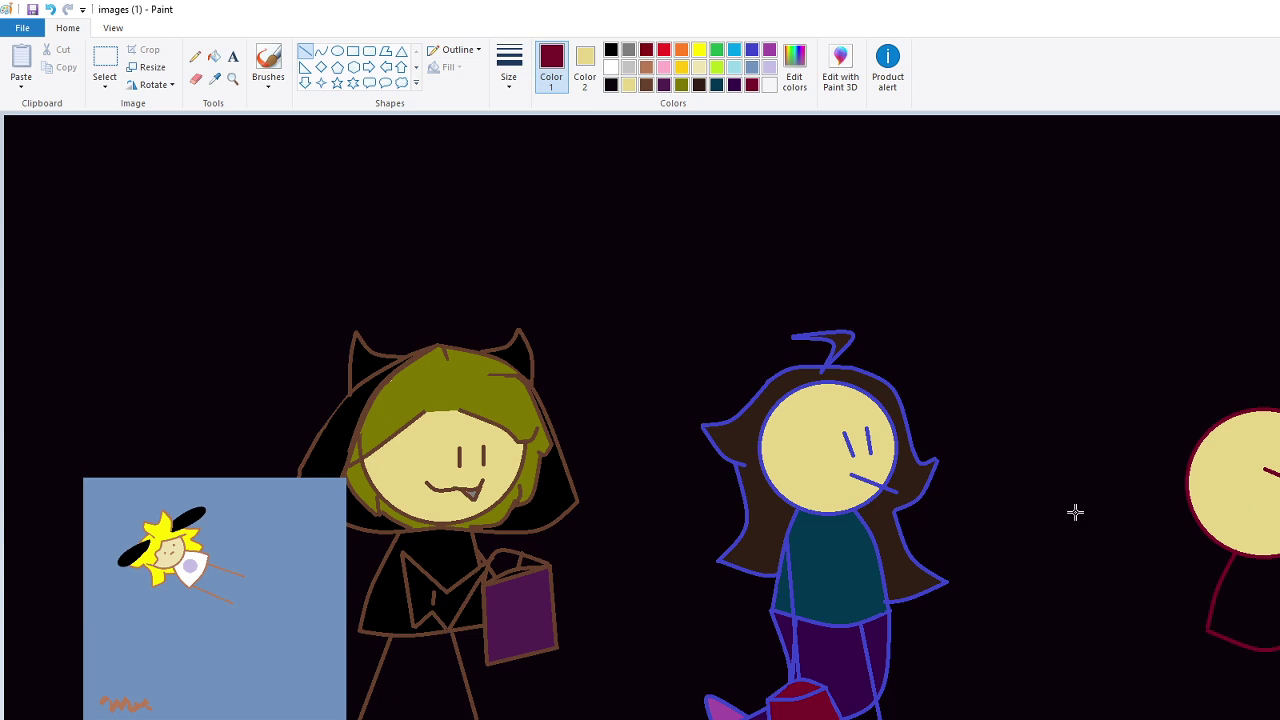
left_click(214, 56)
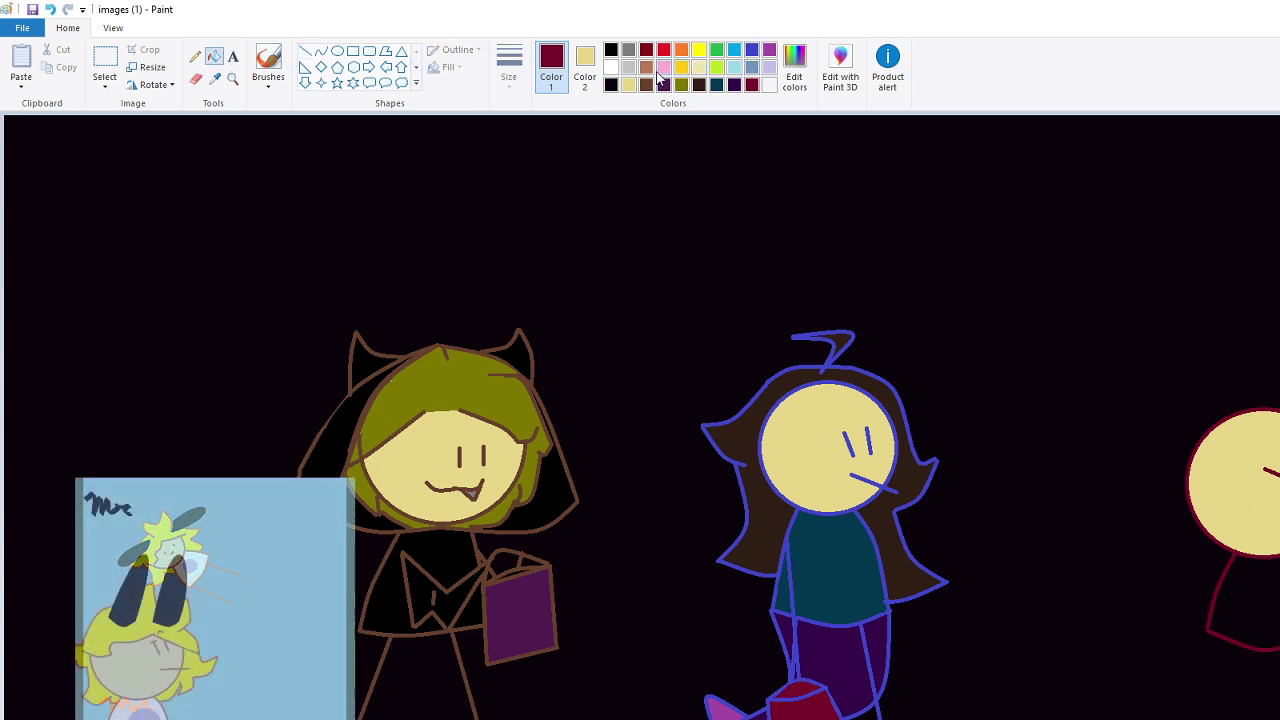
left_click(664, 67)
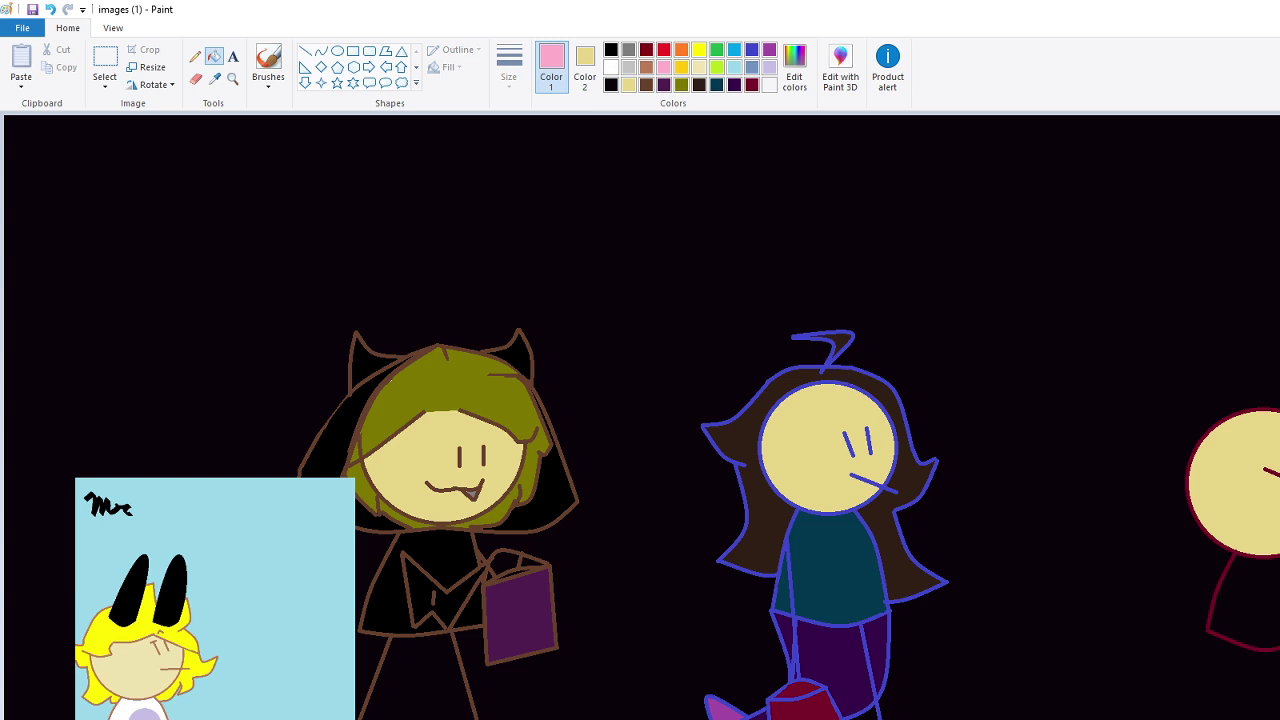
Switch to the Curve tool with dark maroon as the primary colour
left_click(320, 50)
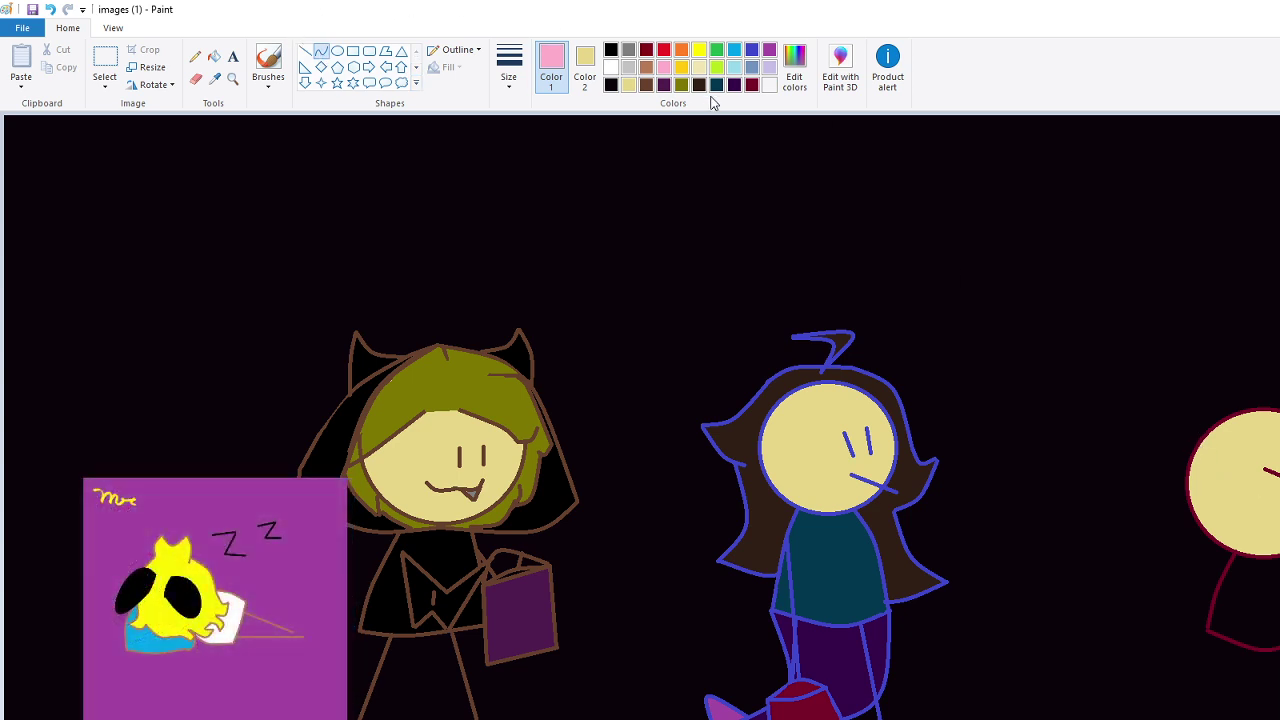
left_click(751, 85)
key("alt+Tab")
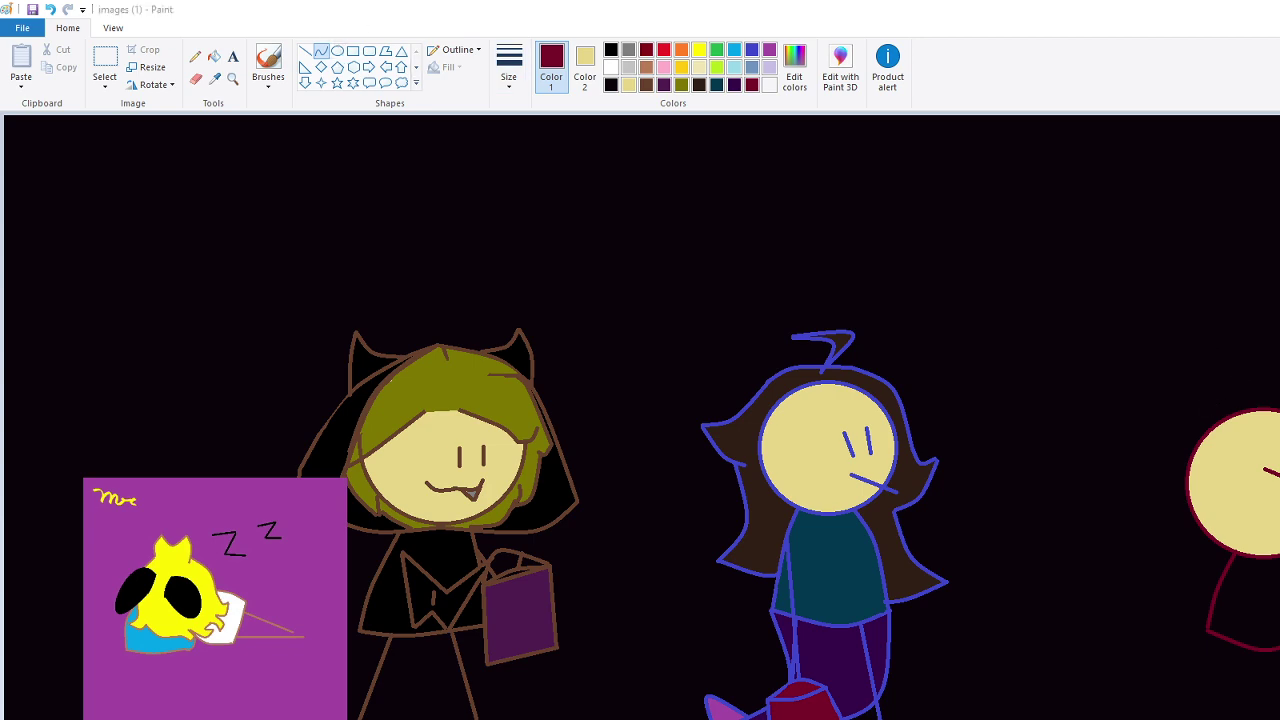